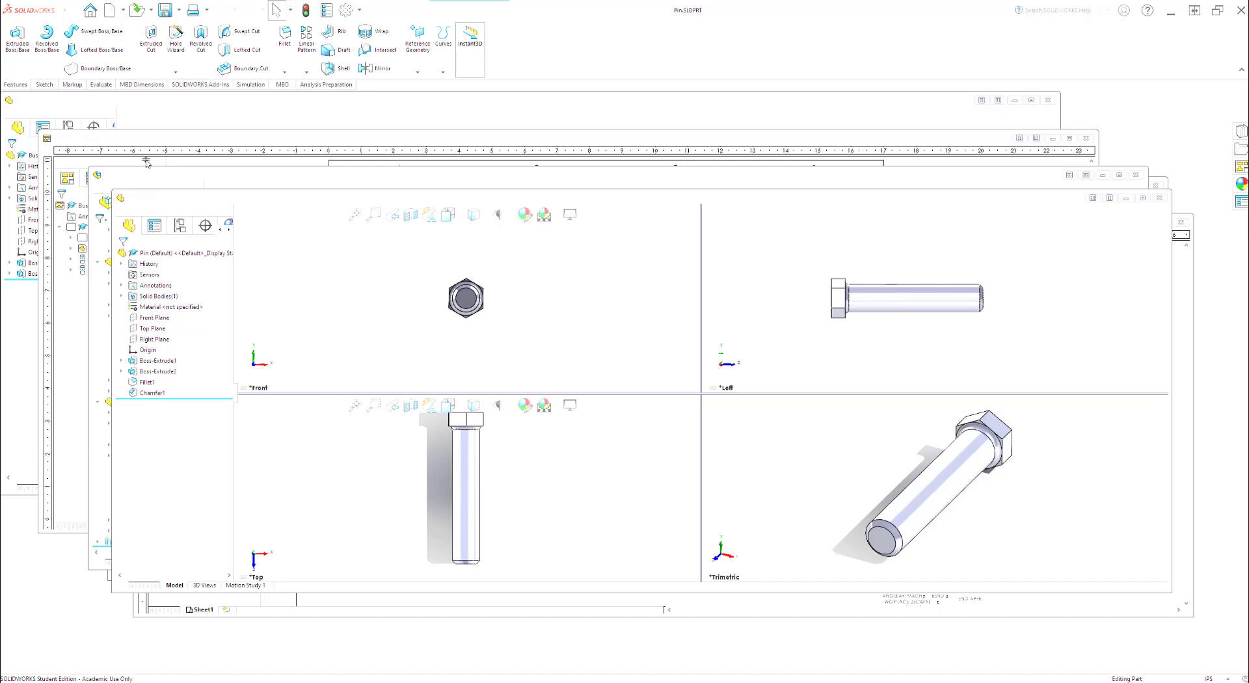
Step: Switch to the Assem final assembly and insert the Pin part beside the U-shaped block
{"action": "left_click", "coordinate": [466, 429]}
{"action": "left_click", "coordinate": [335, 181]}
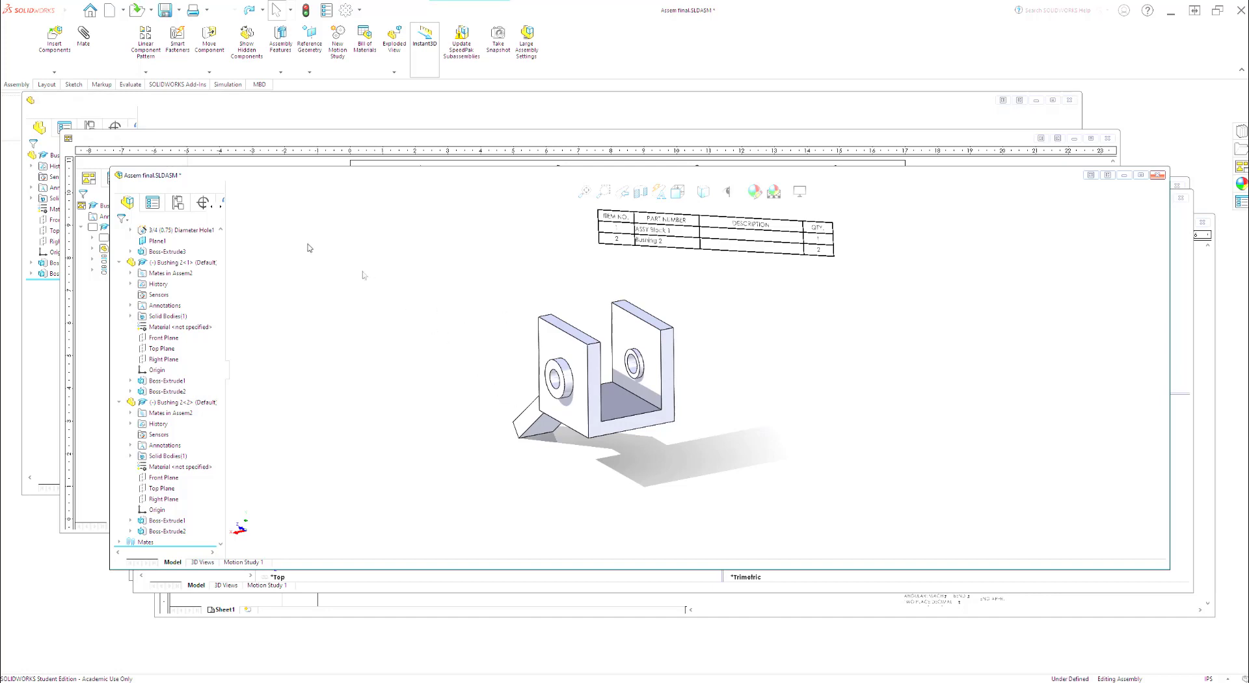
{"action": "left_click", "coordinate": [54, 36]}
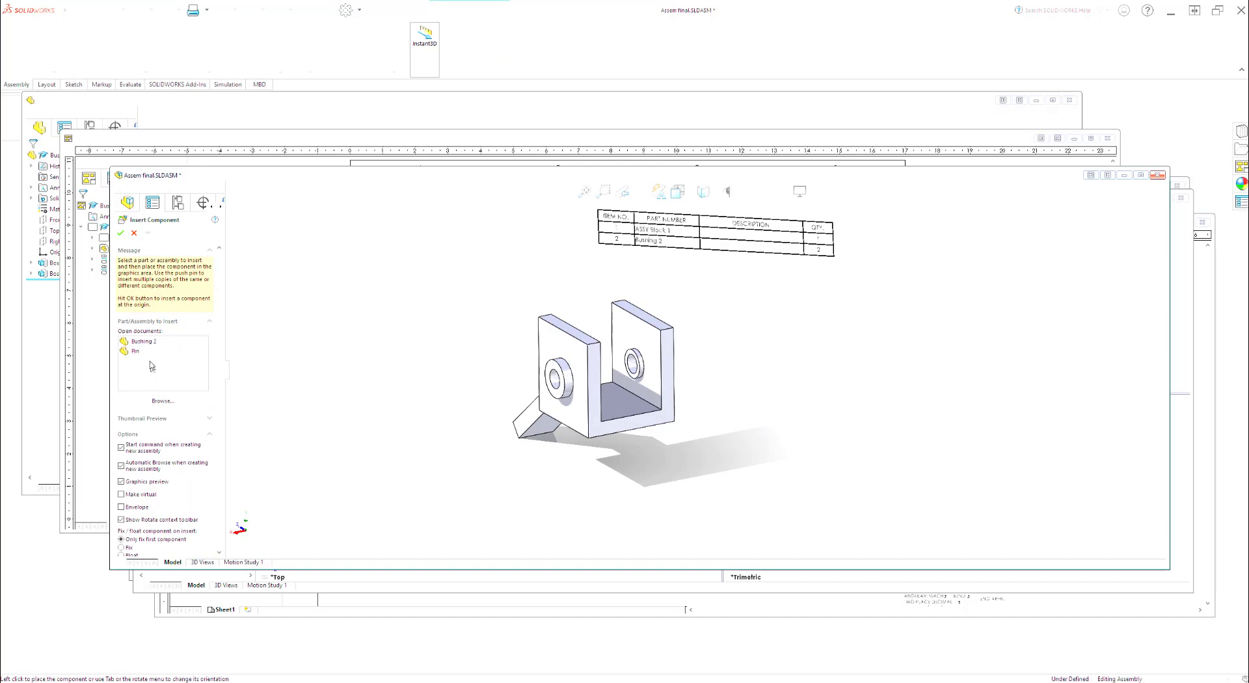
{"action": "left_click", "coordinate": [133, 351]}
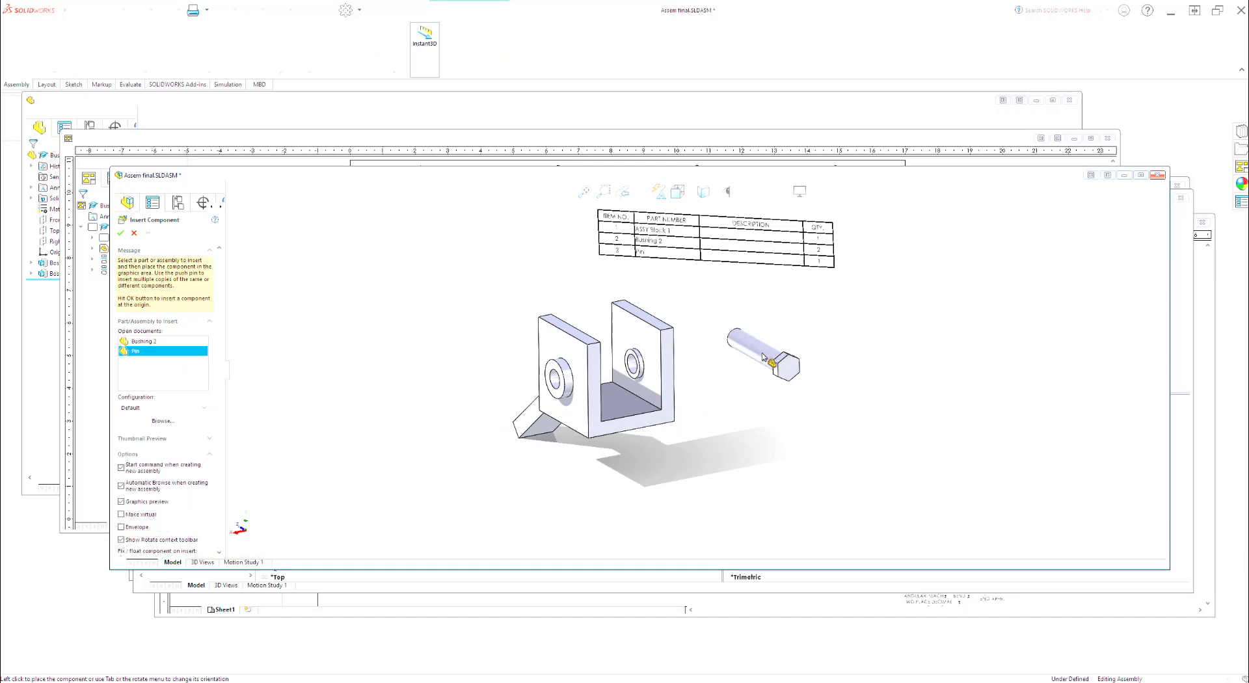
{"action": "left_click", "coordinate": [746, 352]}
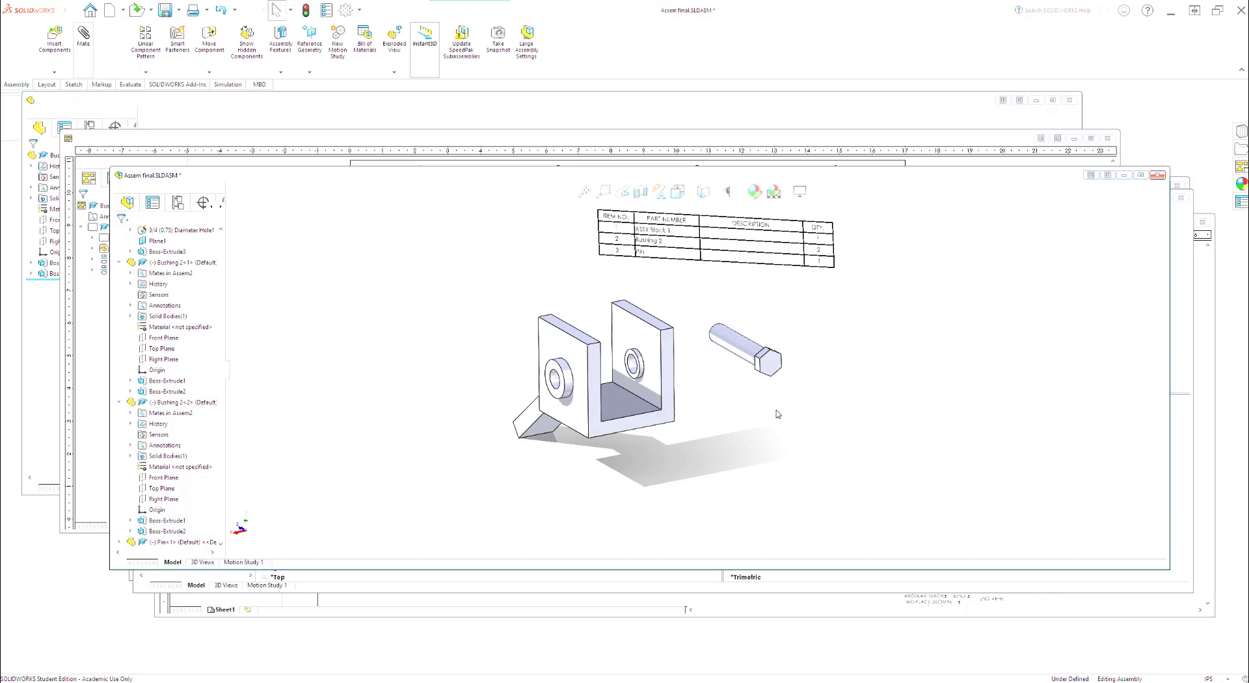
Step: Add a coincident mate between the underside of the pin's hex head and the outer face of the front bushing
{"action": "middle_click_drag", "start_coordinate": [743, 381], "coordinate": [790, 452]}
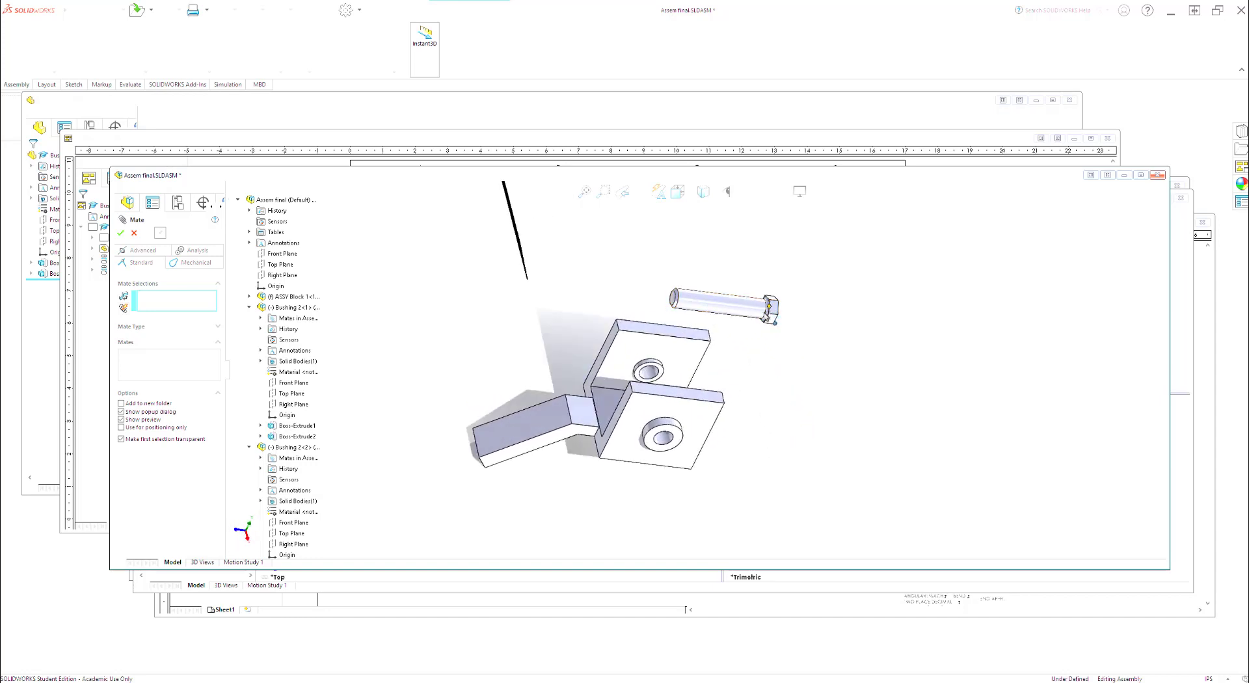
{"action": "scroll", "coordinate": [770, 306], "scroll_direction": "down", "scroll_amount": 2}
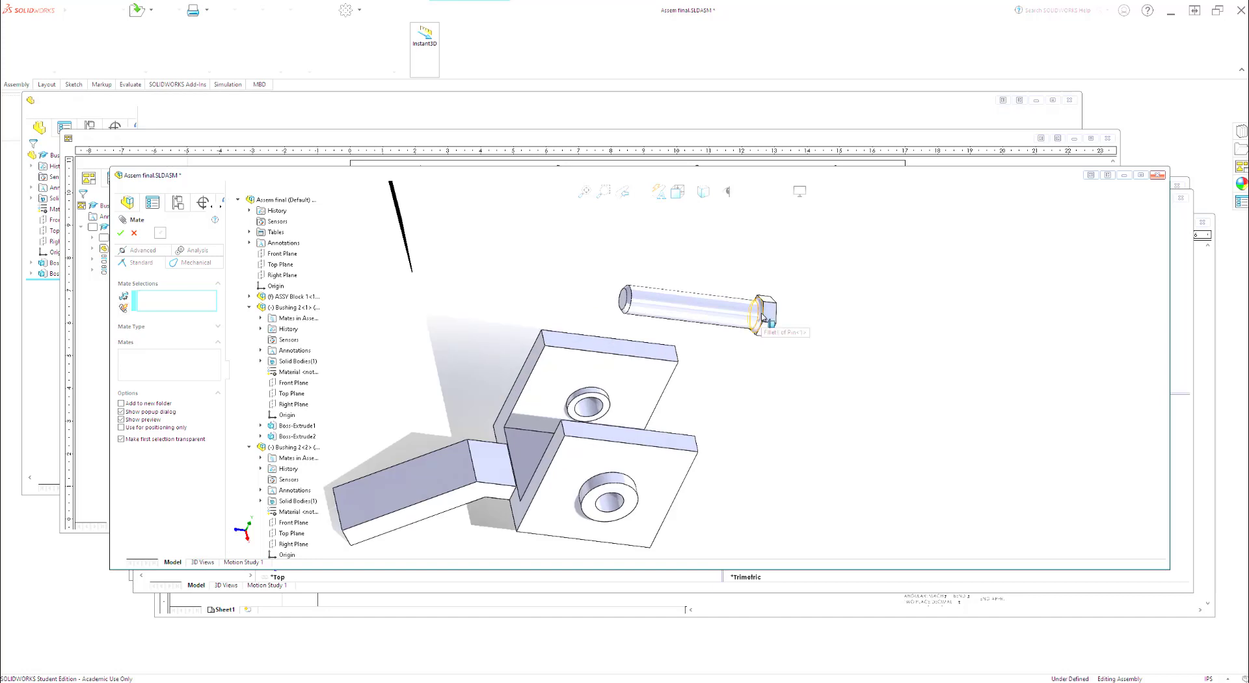
{"action": "scroll", "coordinate": [768, 311], "scroll_direction": "down", "scroll_amount": 2}
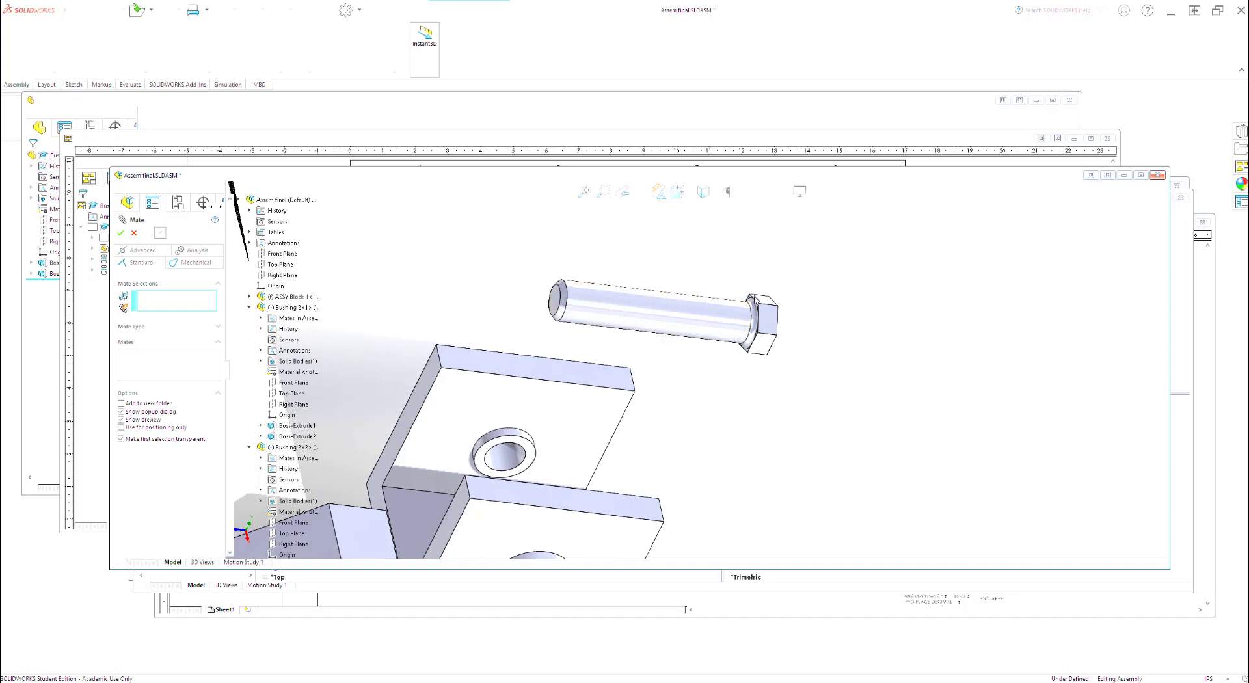
{"action": "scroll", "coordinate": [758, 310], "scroll_direction": "down", "scroll_amount": 3}
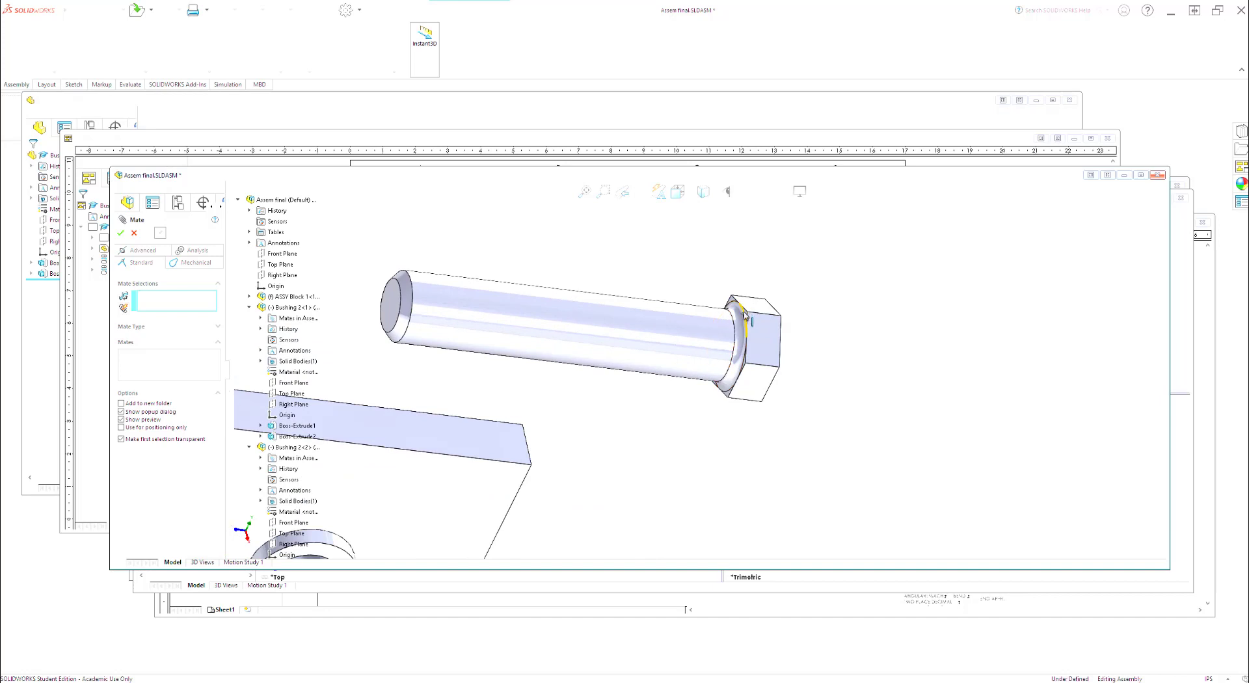
{"action": "scroll", "coordinate": [748, 315], "scroll_direction": "down", "scroll_amount": 1}
{"action": "scroll", "coordinate": [748, 315], "scroll_direction": "down", "scroll_amount": 2}
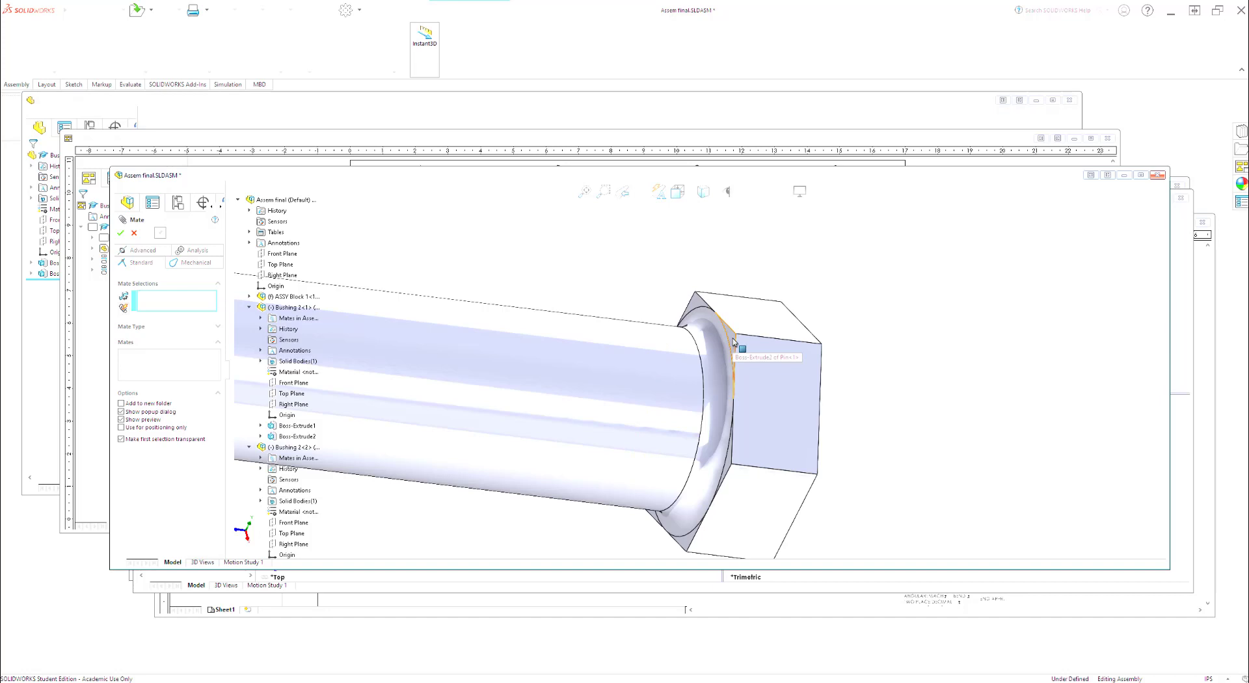
{"action": "left_click", "coordinate": [733, 341]}
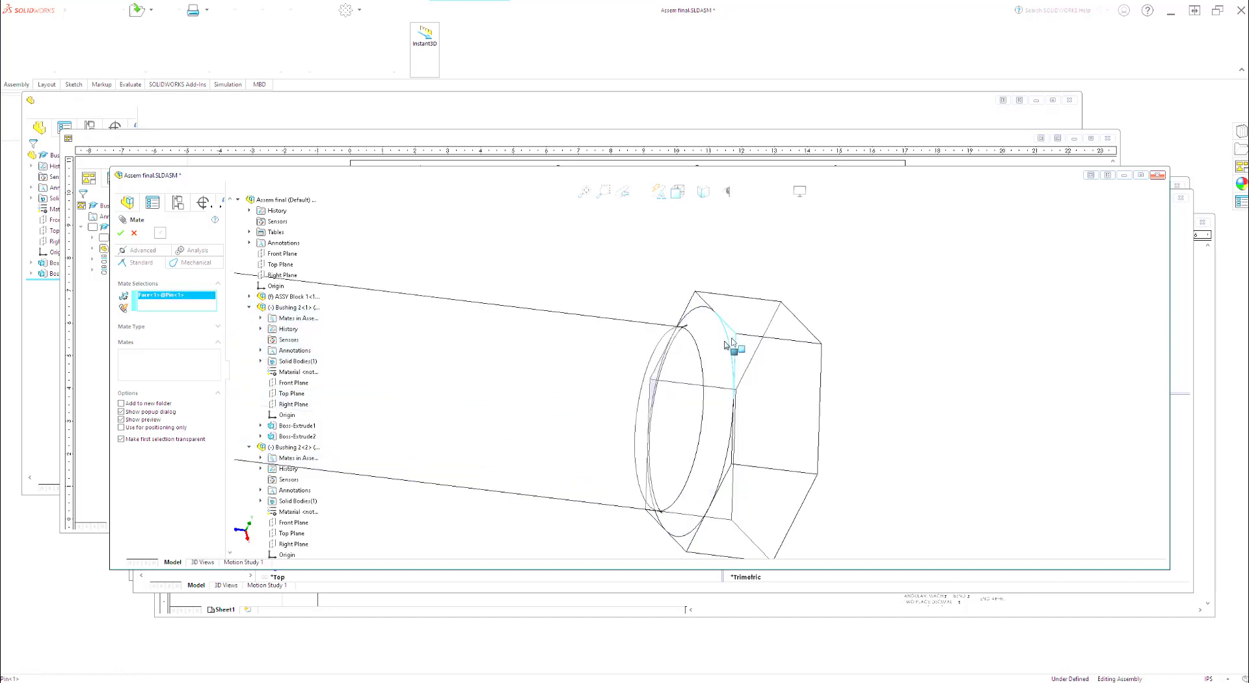
{"action": "scroll", "coordinate": [591, 393], "scroll_direction": "up", "scroll_amount": 4}
{"action": "scroll", "coordinate": [592, 391], "scroll_direction": "up", "scroll_amount": 2}
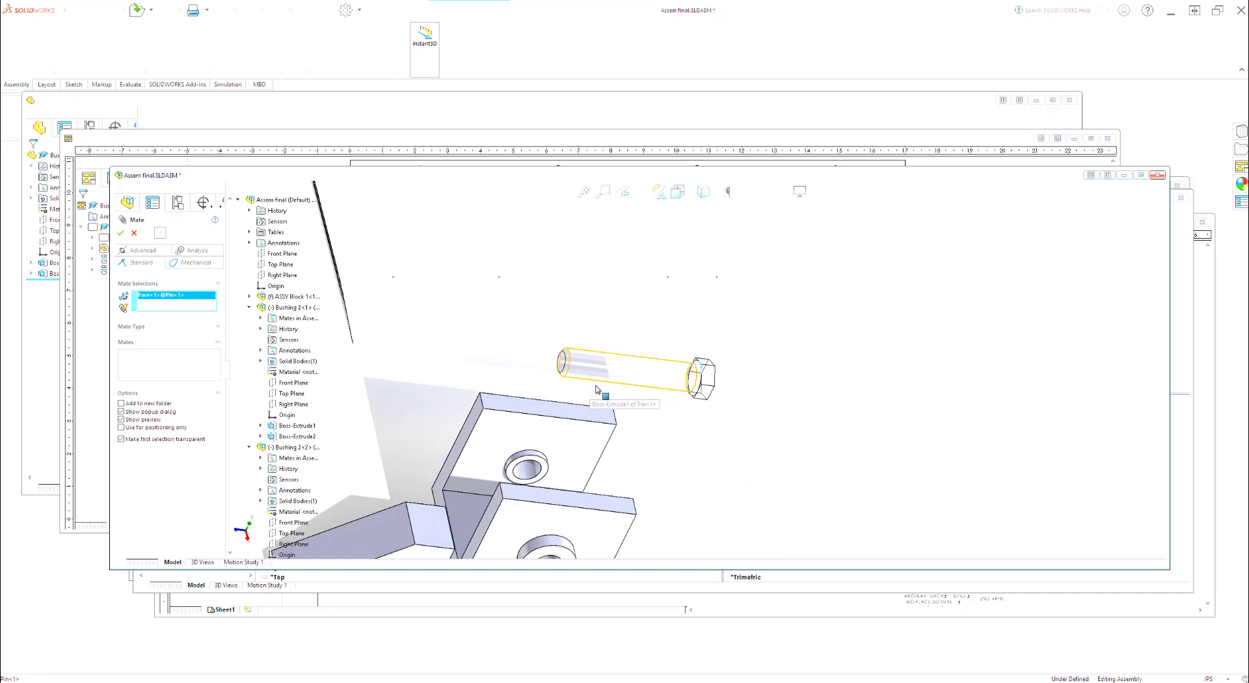
{"action": "scroll", "coordinate": [592, 391], "scroll_direction": "up", "scroll_amount": 2}
{"action": "scroll", "coordinate": [603, 557], "scroll_direction": "down", "scroll_amount": 4}
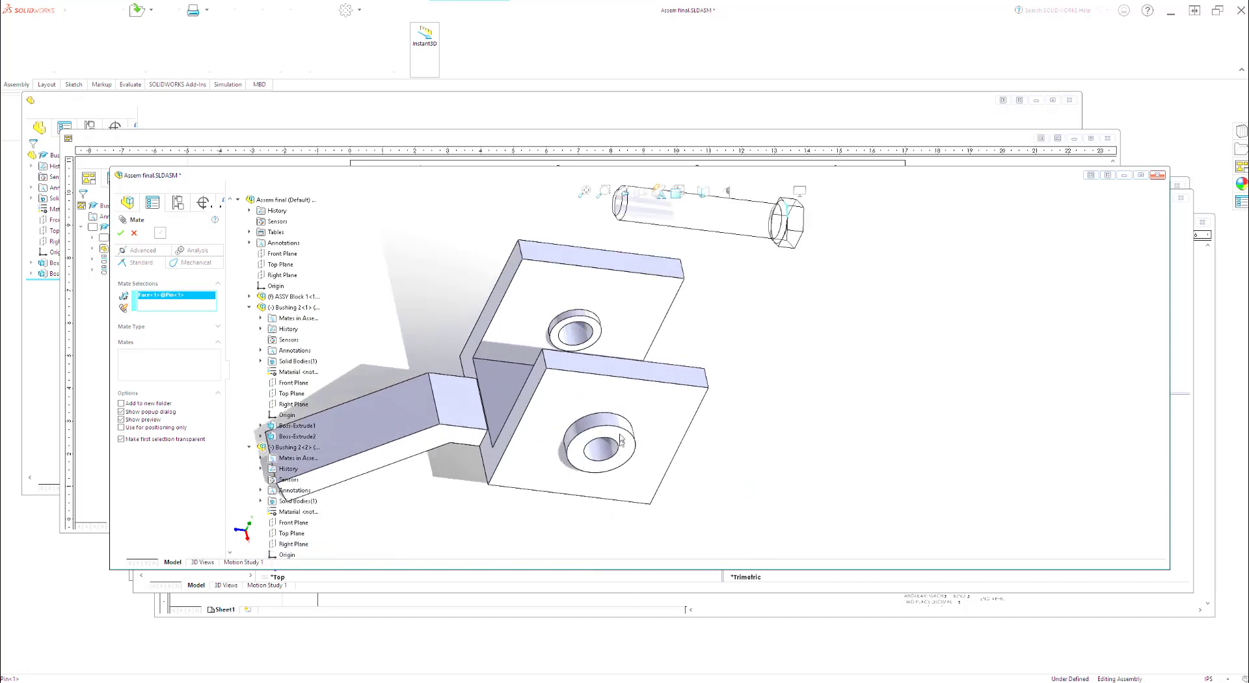
{"action": "left_click", "coordinate": [616, 442]}
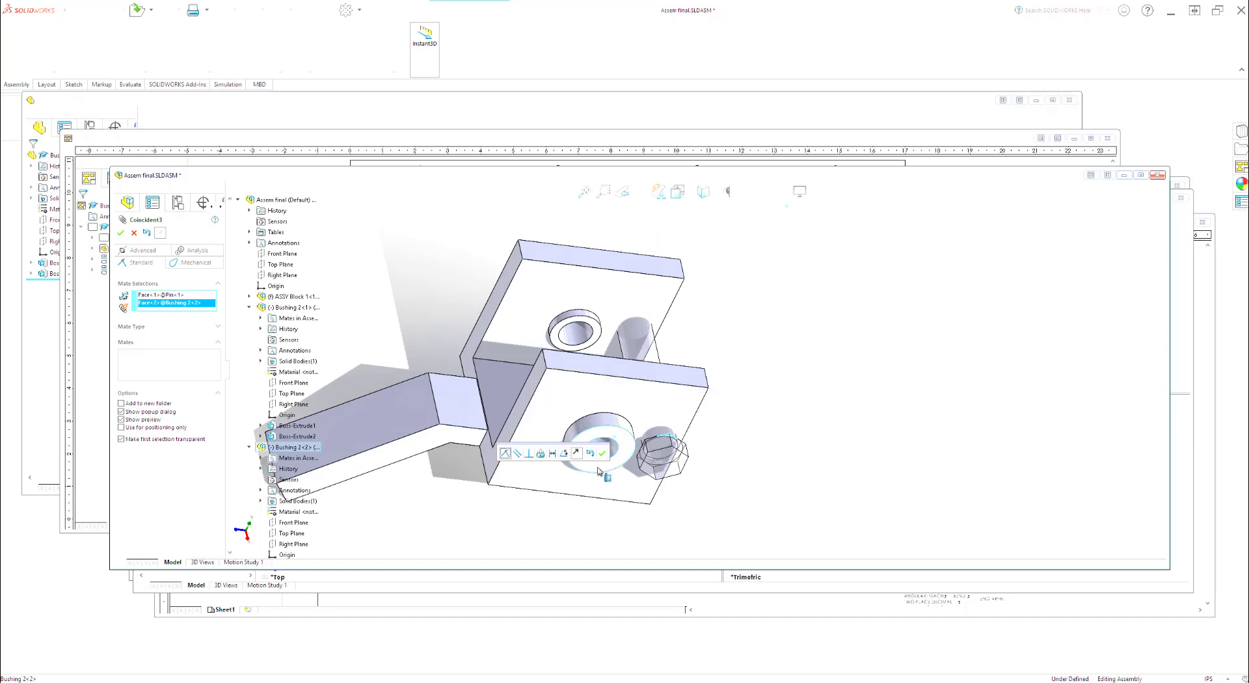
{"action": "left_click", "coordinate": [604, 456]}
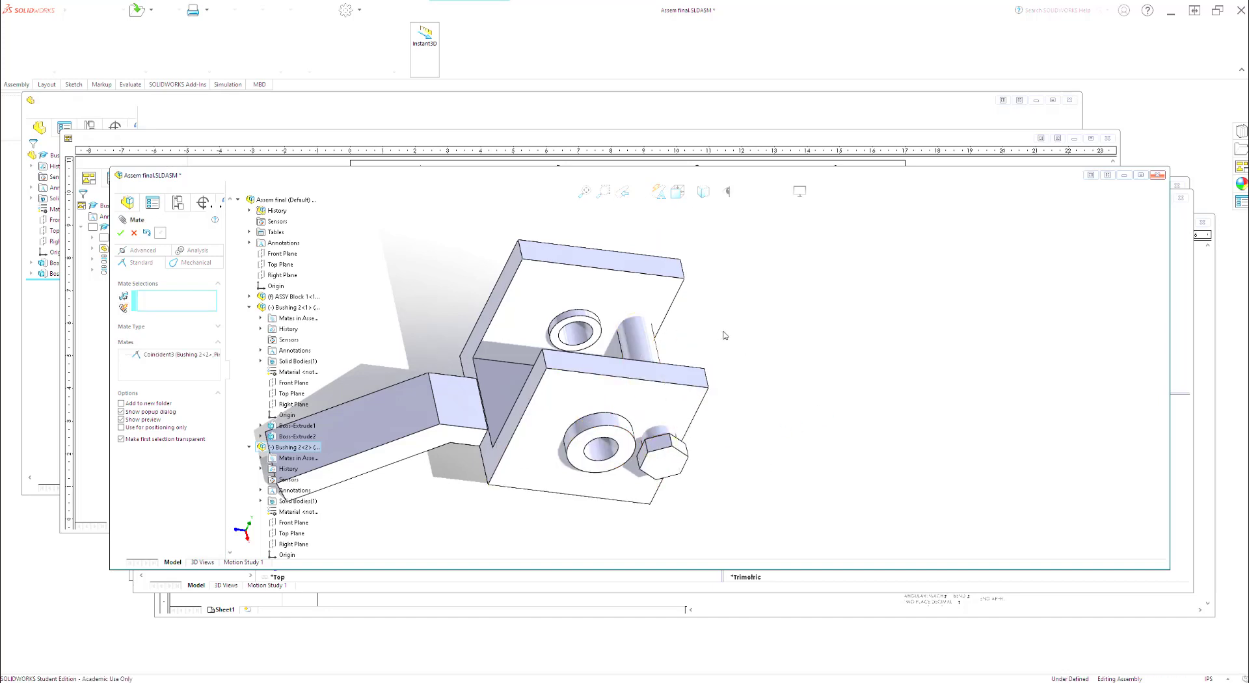
Step: Add a concentric mate between the pin's shank and the front bushing's bore, and finish mating
{"action": "left_click", "coordinate": [632, 354]}
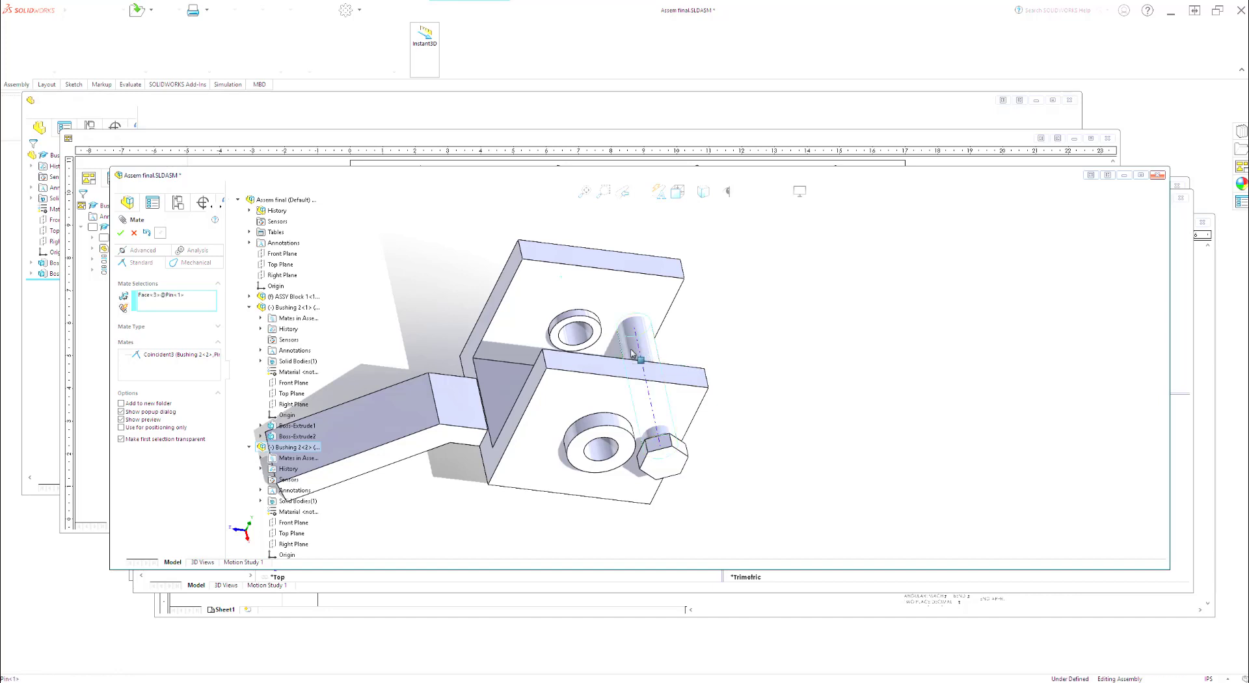
{"action": "left_click", "coordinate": [603, 451]}
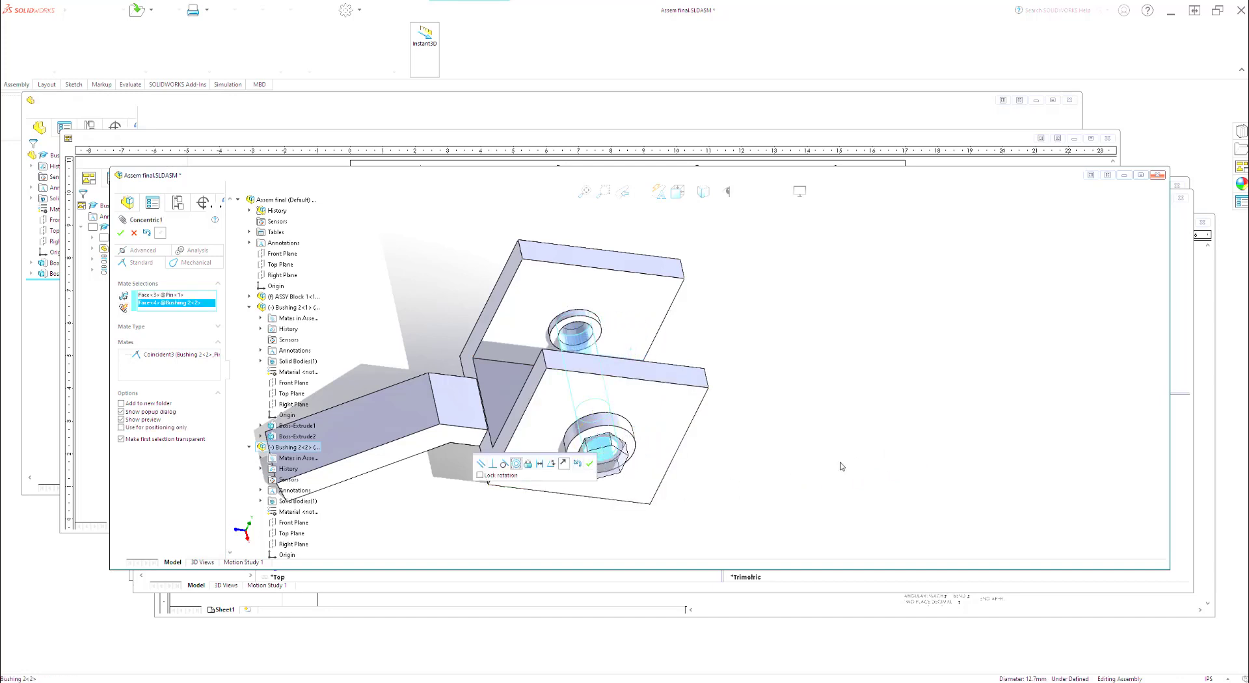
{"action": "left_click", "coordinate": [590, 464]}
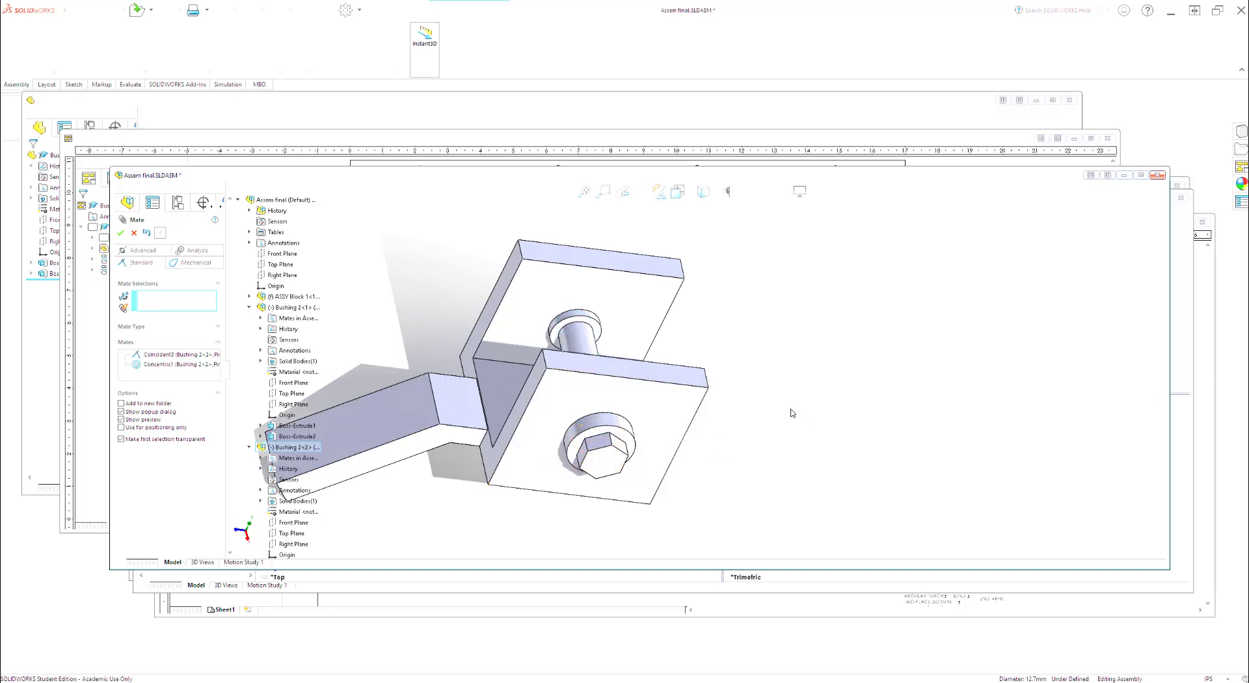
{"action": "middle_click_drag", "start_coordinate": [771, 417], "coordinate": [784, 388]}
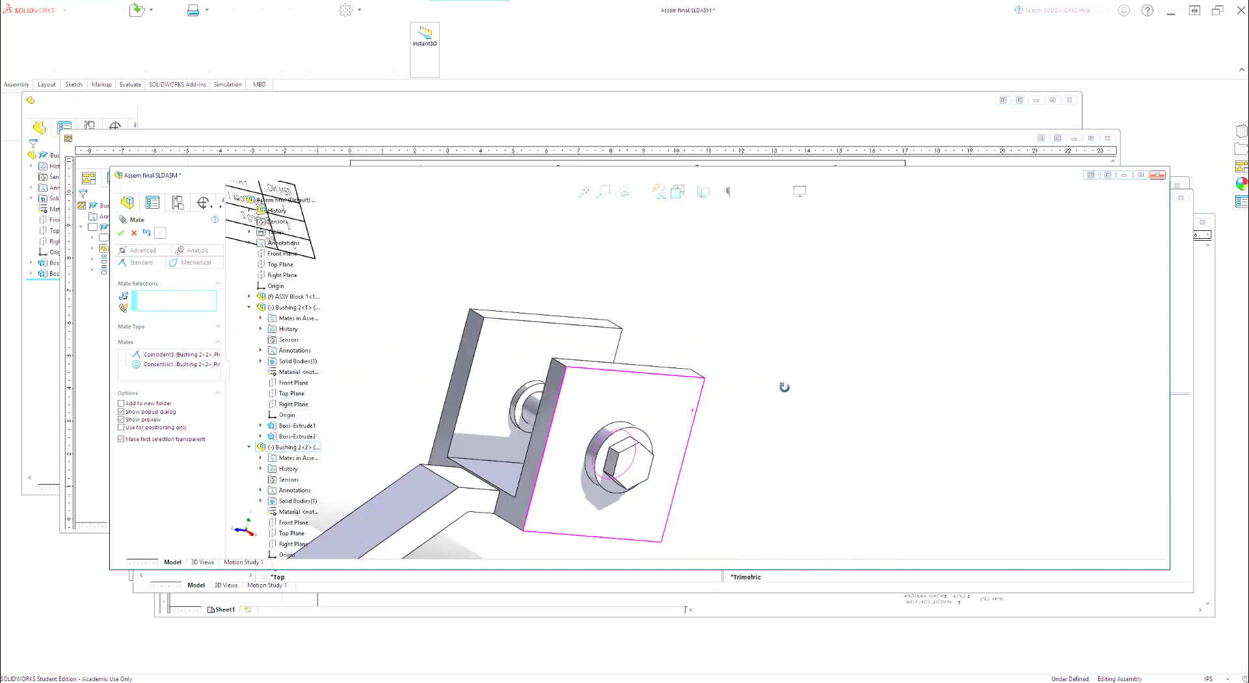
{"action": "scroll", "coordinate": [746, 389], "scroll_direction": "up", "scroll_amount": 3}
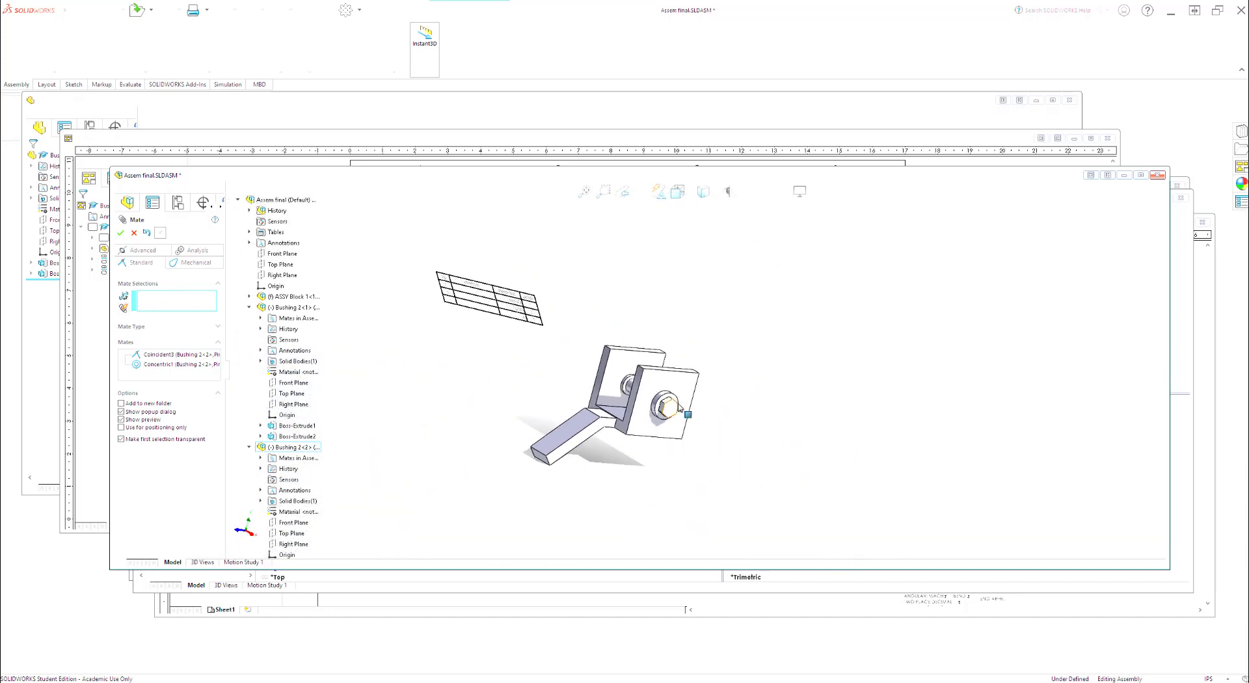
{"action": "middle_click_drag", "start_coordinate": [667, 407], "coordinate": [569, 438]}
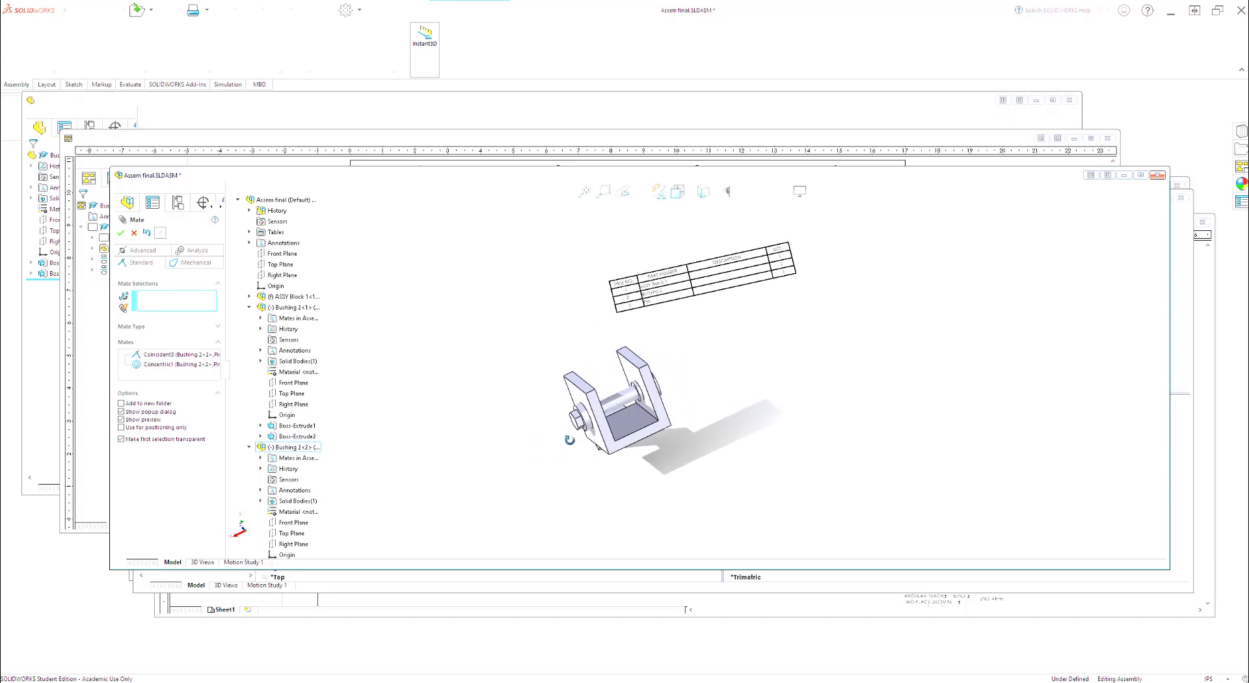
{"action": "scroll", "coordinate": [587, 407], "scroll_direction": "down", "scroll_amount": 1}
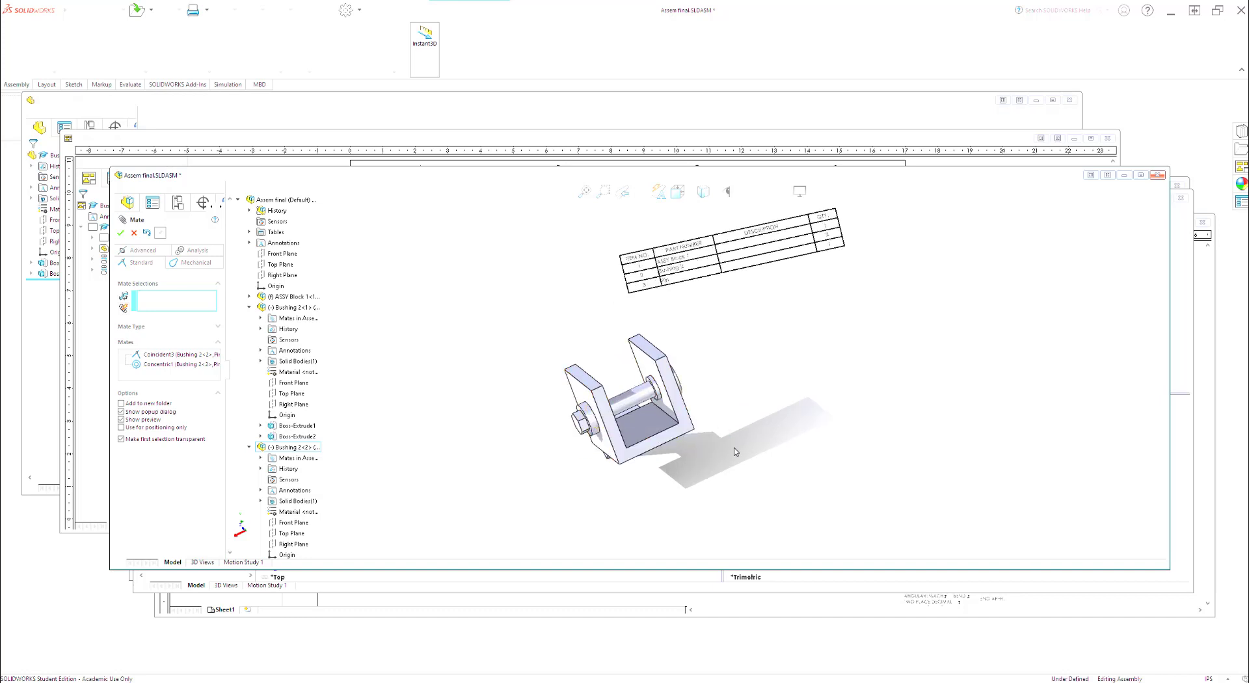
{"action": "scroll", "coordinate": [717, 399], "scroll_direction": "up", "scroll_amount": 1}
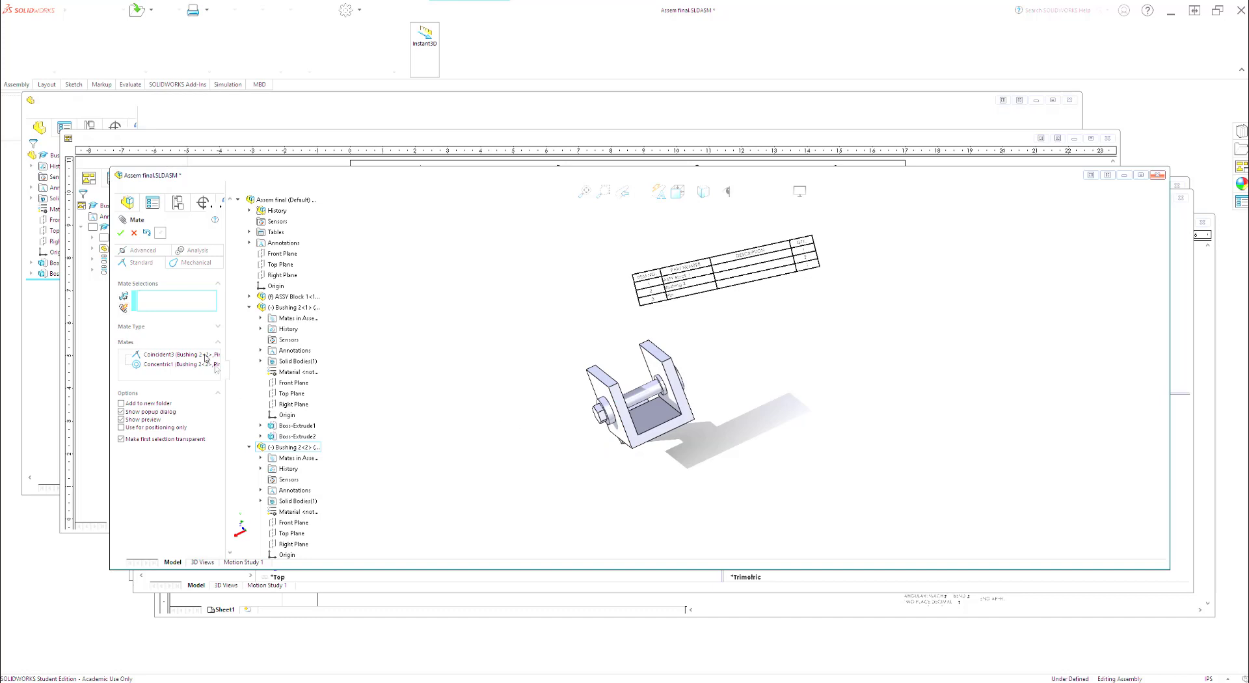
{"action": "left_click", "coordinate": [121, 234]}
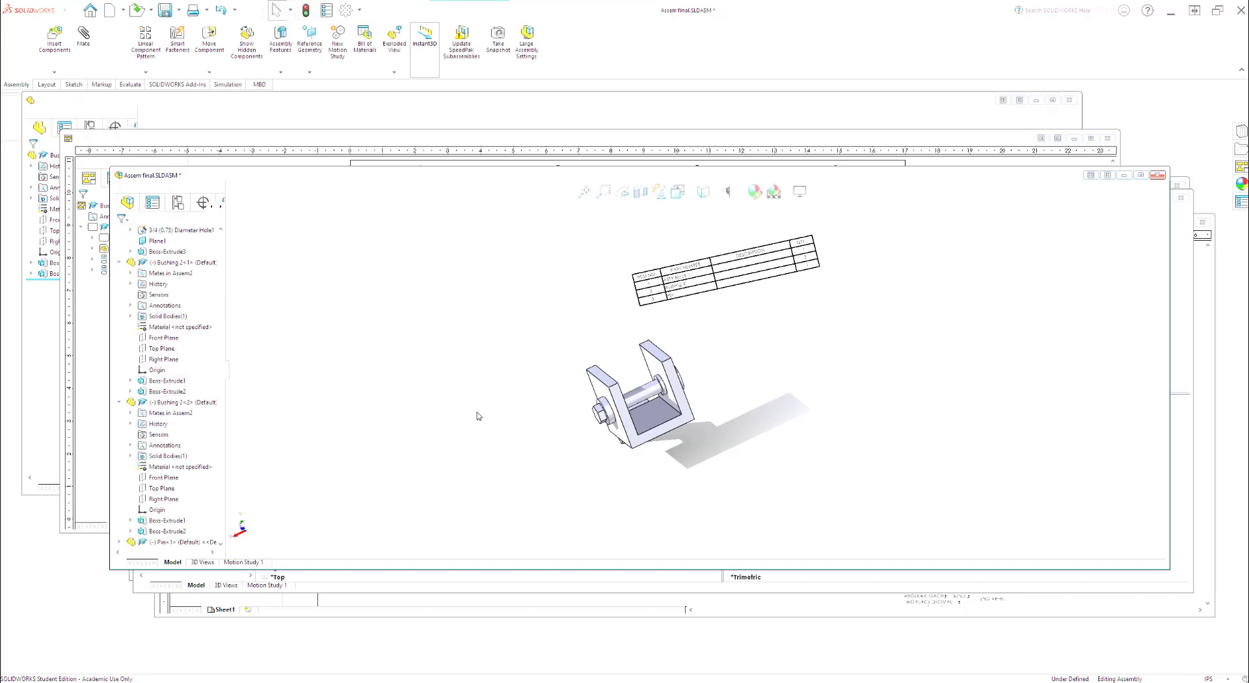
Step: Start an exploded view and pull the pin out of the bushings along the X axis by about 5.3 in
{"action": "left_click_drag", "start_coordinate": [1144, 167], "coordinate": [1132, 89]}
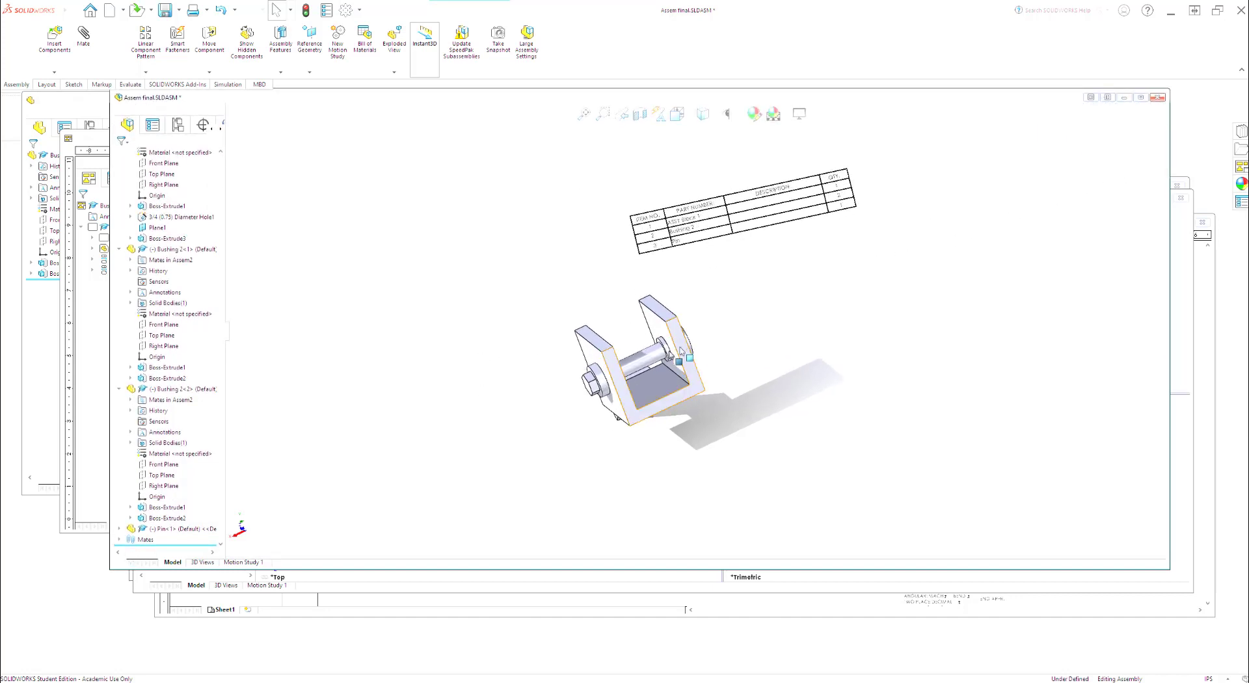
{"action": "scroll", "coordinate": [617, 378], "scroll_direction": "up", "scroll_amount": 1}
{"action": "scroll", "coordinate": [616, 377], "scroll_direction": "down", "scroll_amount": 3}
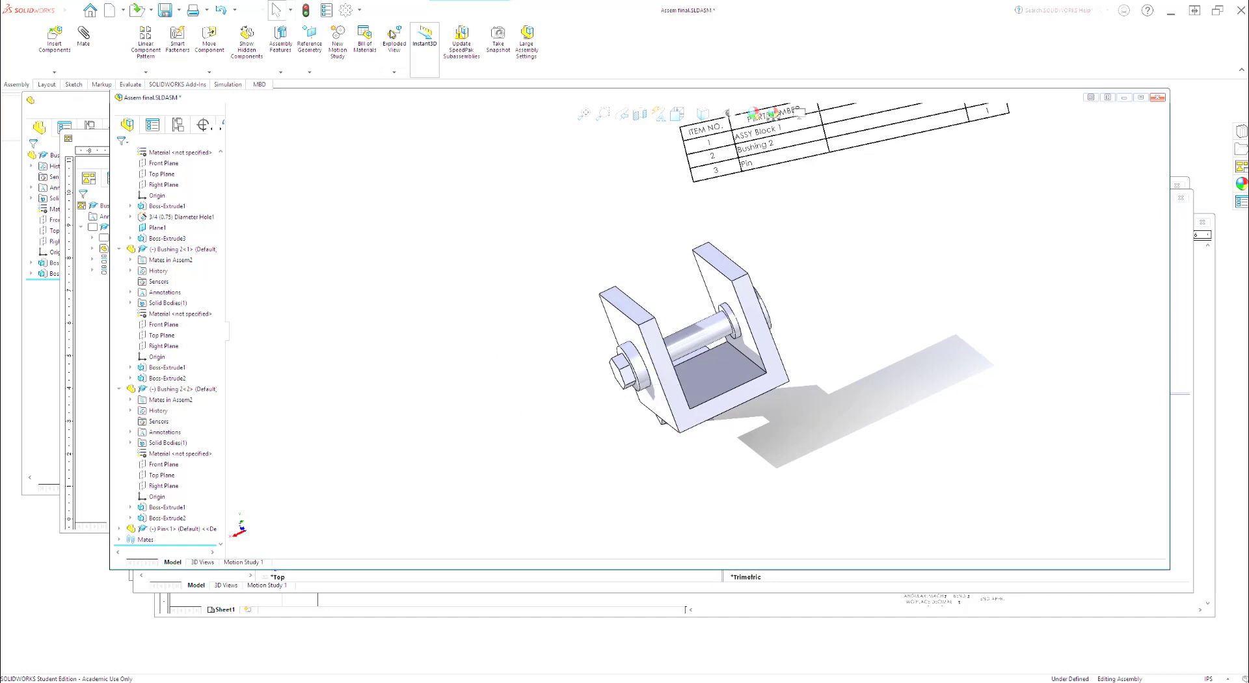
{"action": "left_click", "coordinate": [394, 73]}
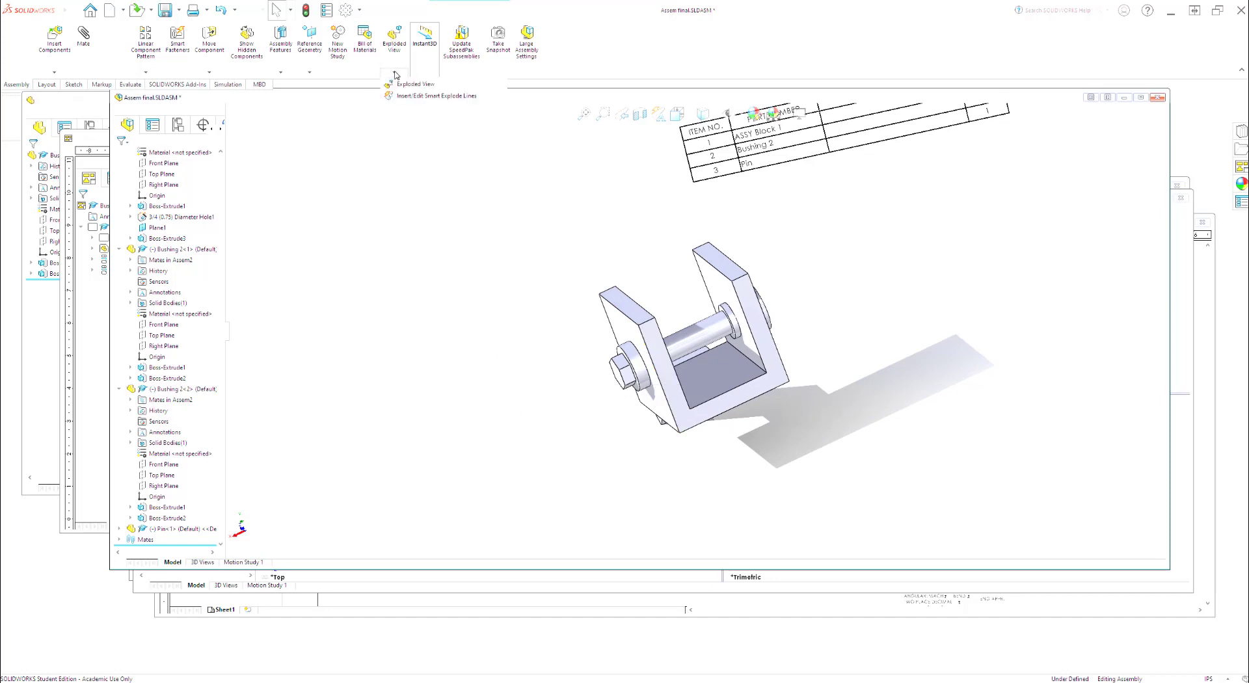
{"action": "left_click", "coordinate": [401, 85]}
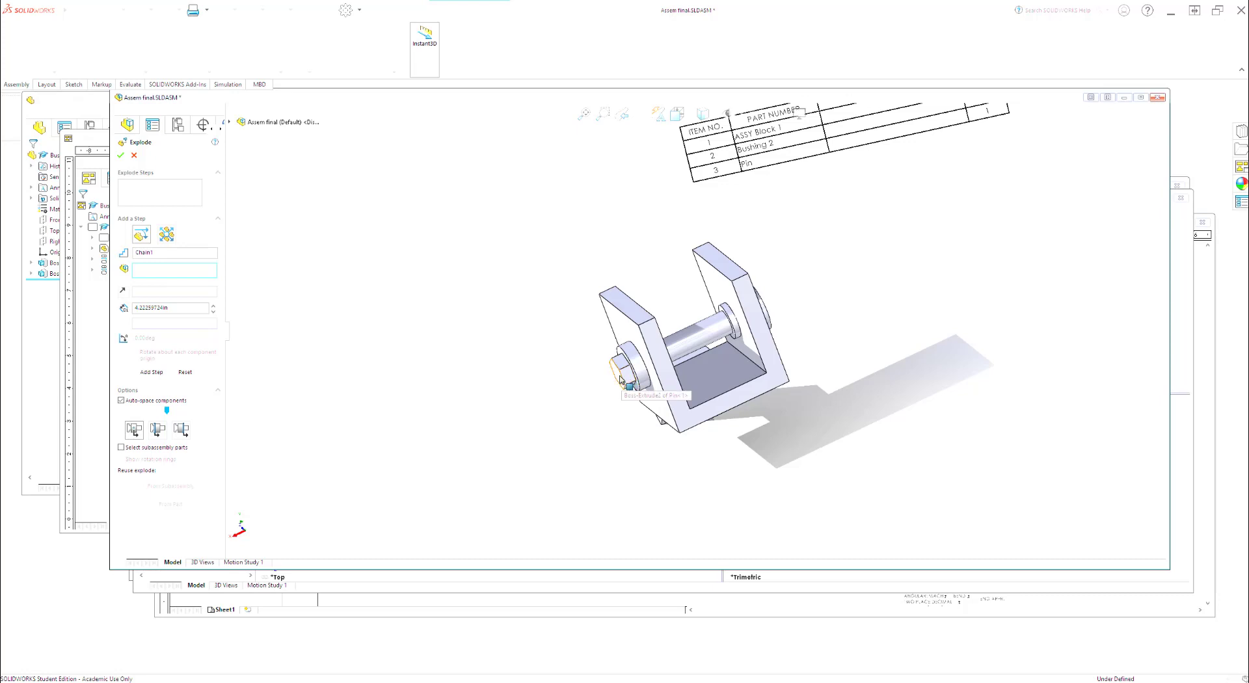
{"action": "left_click", "coordinate": [696, 343]}
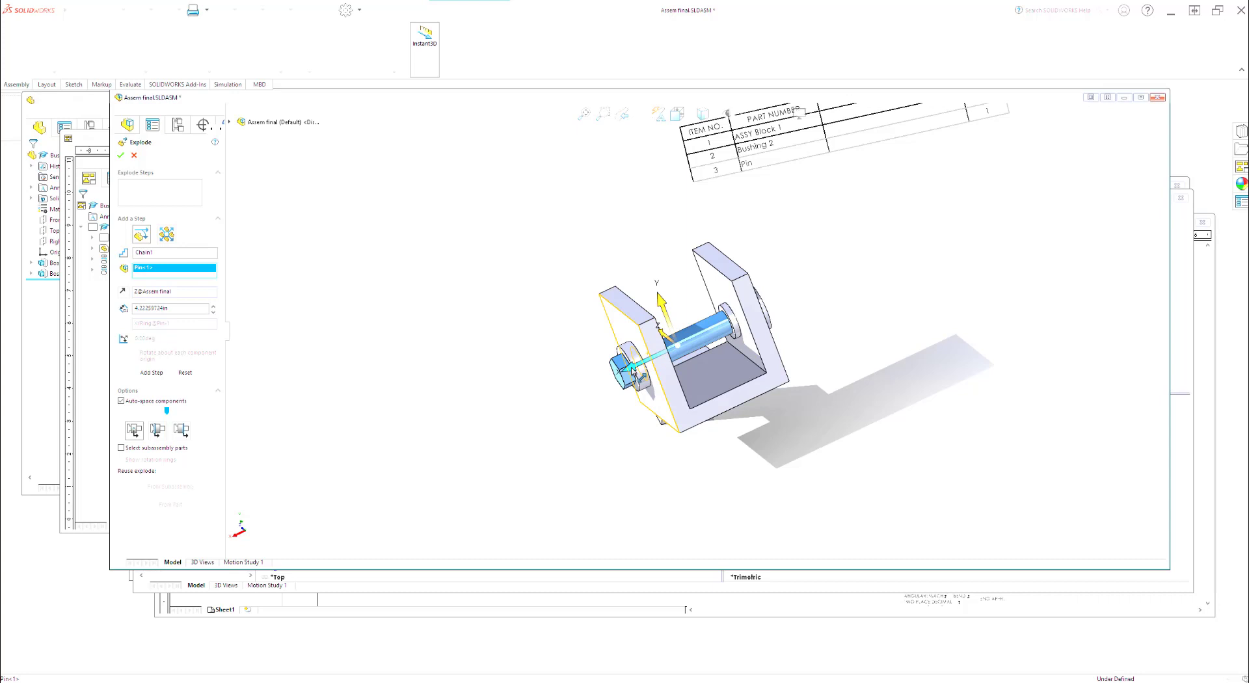
{"action": "left_click_drag", "start_coordinate": [633, 370], "coordinate": [379, 476]}
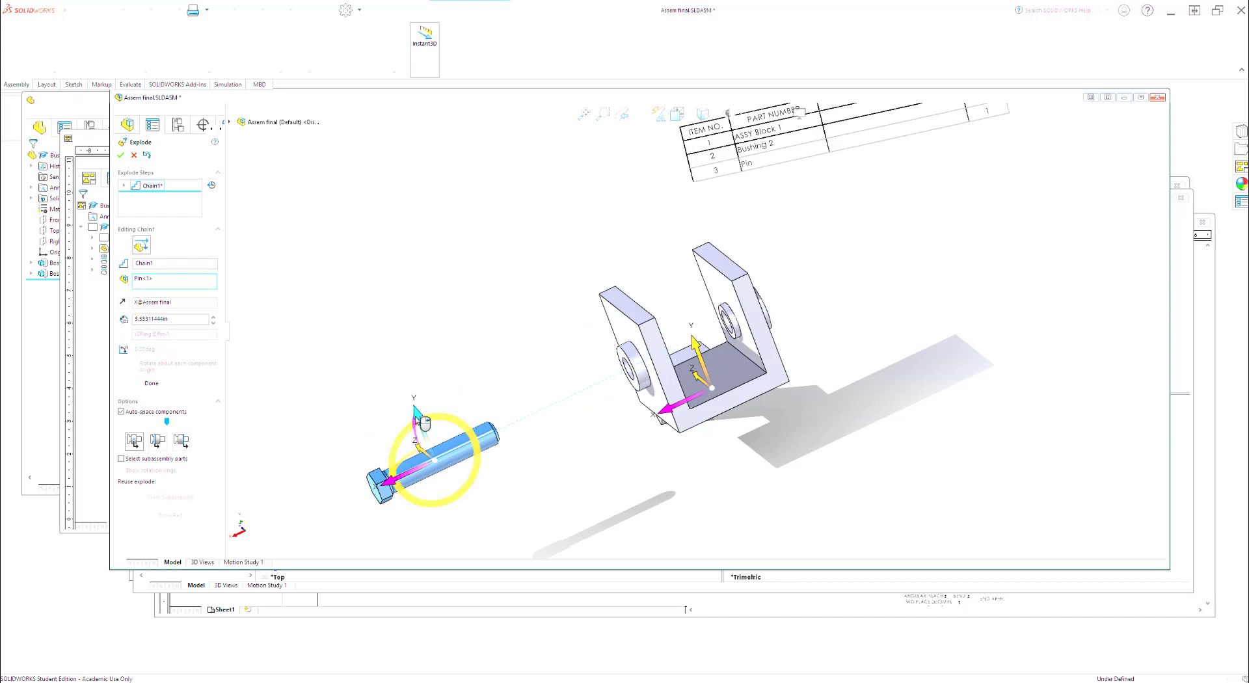
Step: Try the pin's explode direction along the Y axis and return it to the X axis
{"action": "left_click", "coordinate": [420, 416]}
{"action": "left_click", "coordinate": [420, 417]}
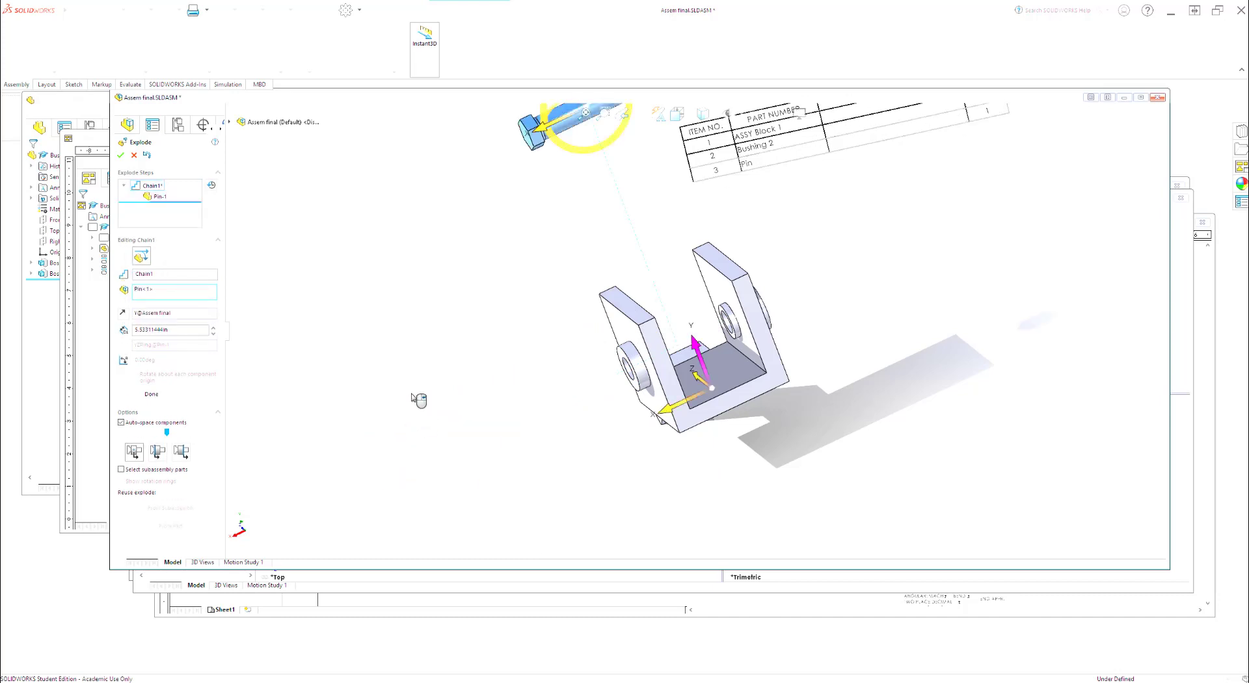
{"action": "key", "text": "f"}
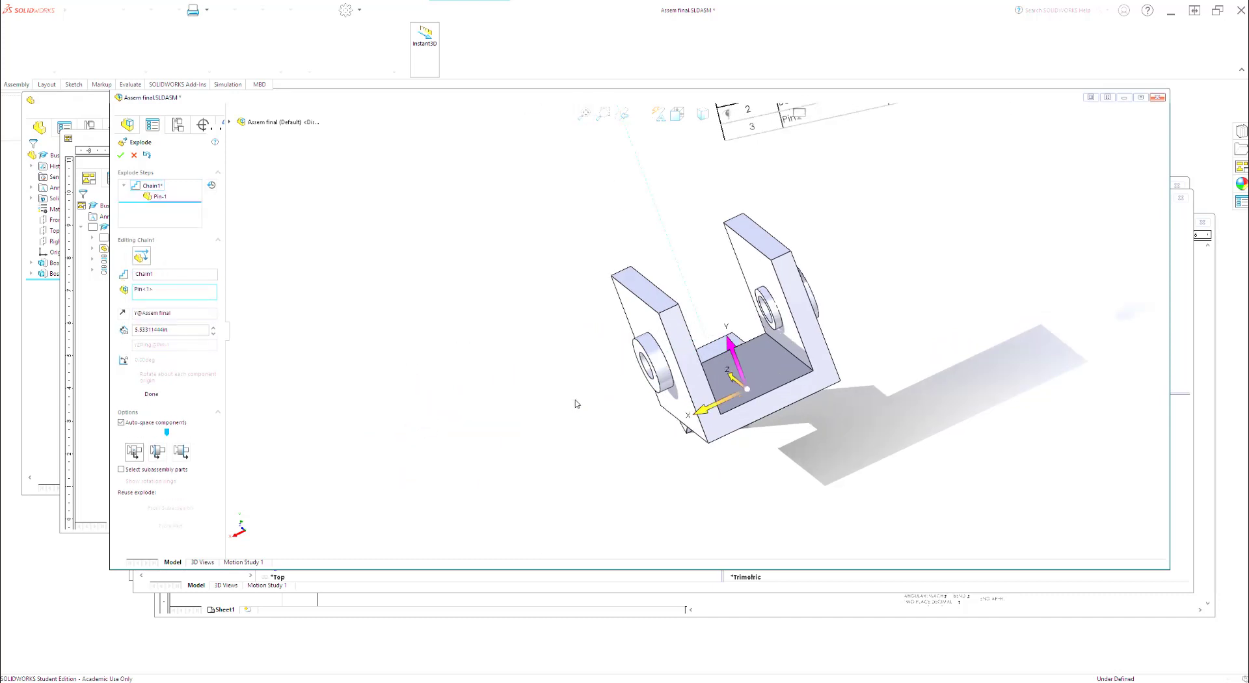
{"action": "left_click", "coordinate": [623, 210]}
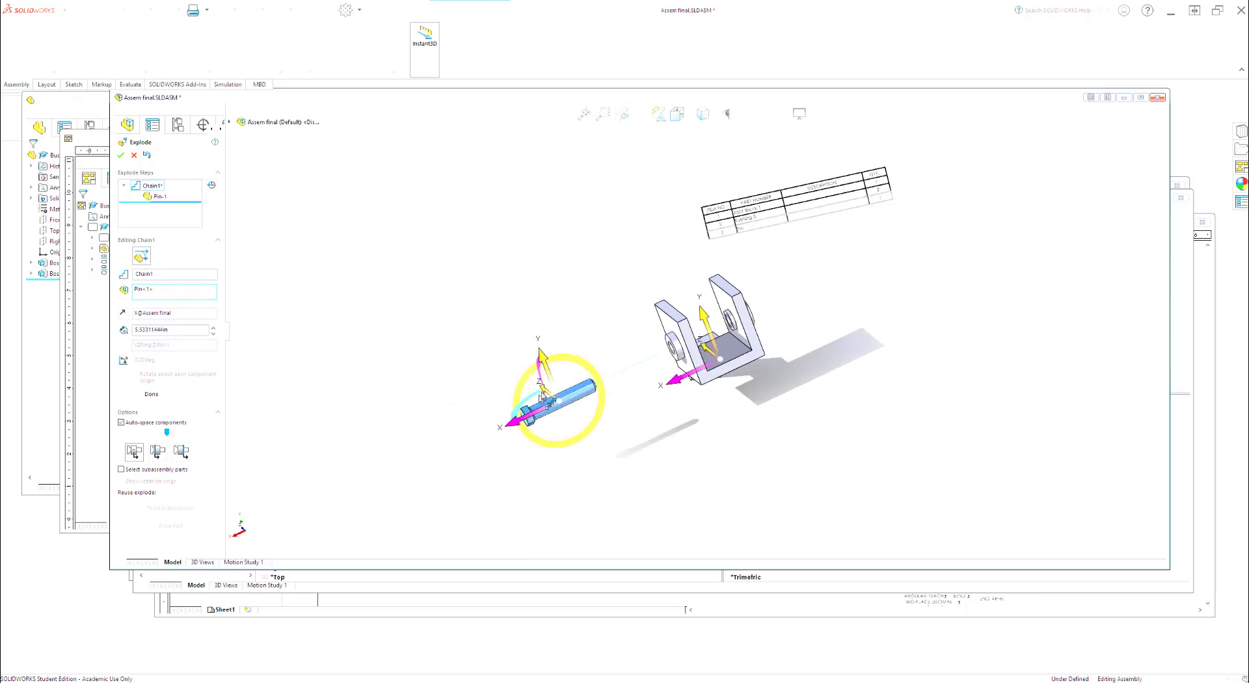
{"action": "left_click", "coordinate": [549, 371]}
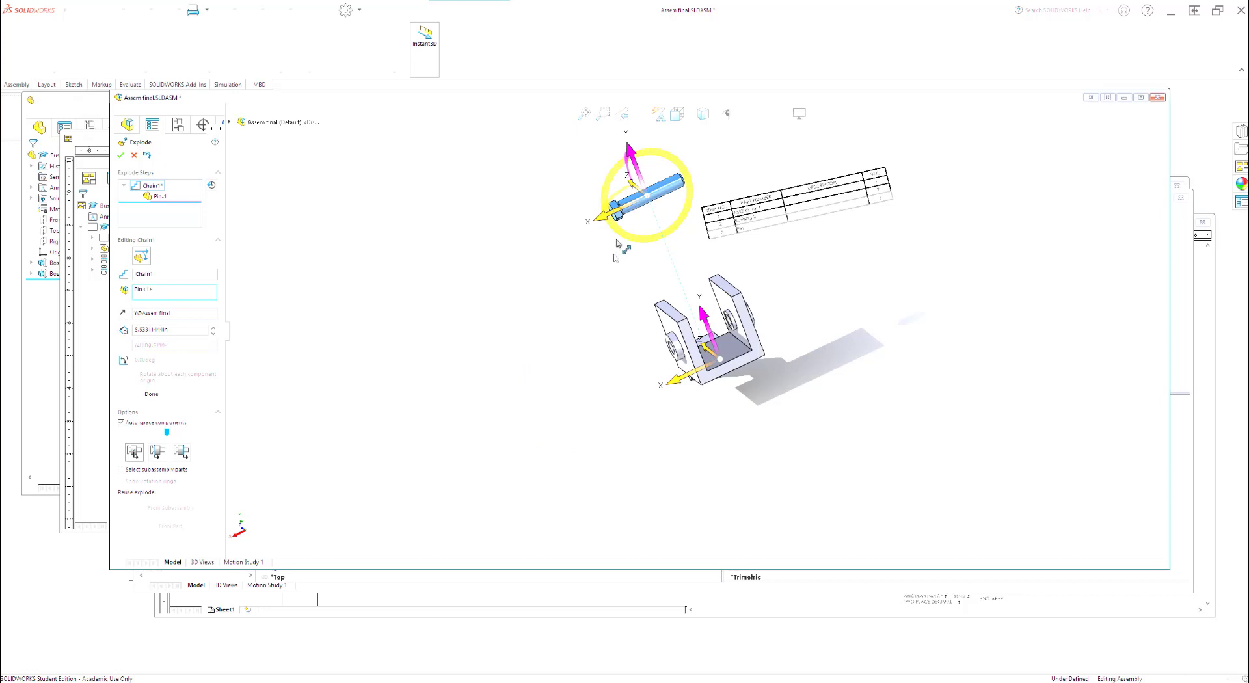
{"action": "left_click", "coordinate": [600, 223]}
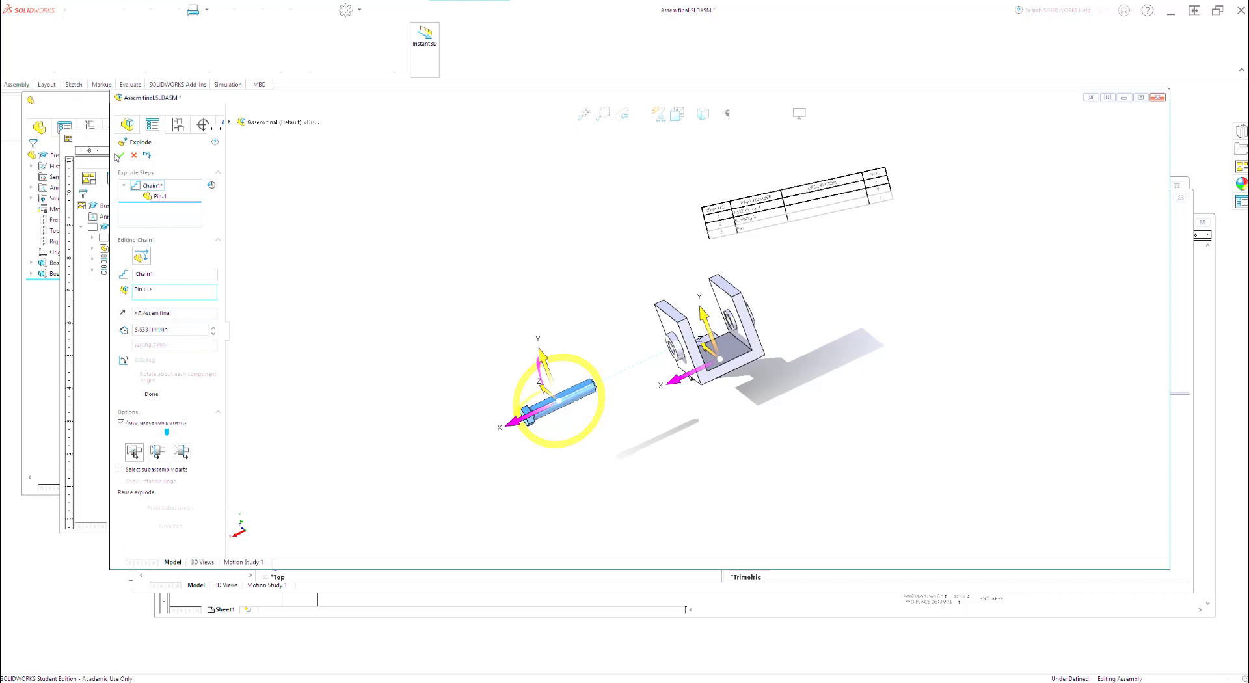
{"action": "left_click", "coordinate": [122, 156]}
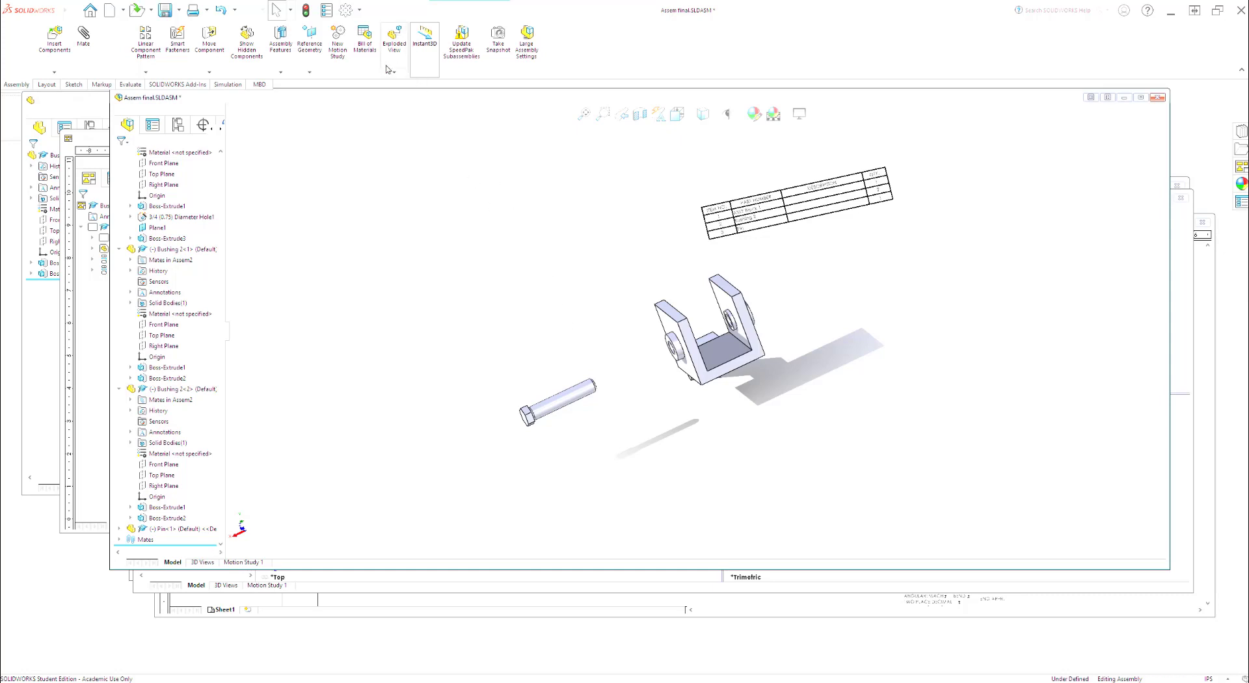
{"action": "left_click", "coordinate": [396, 39]}
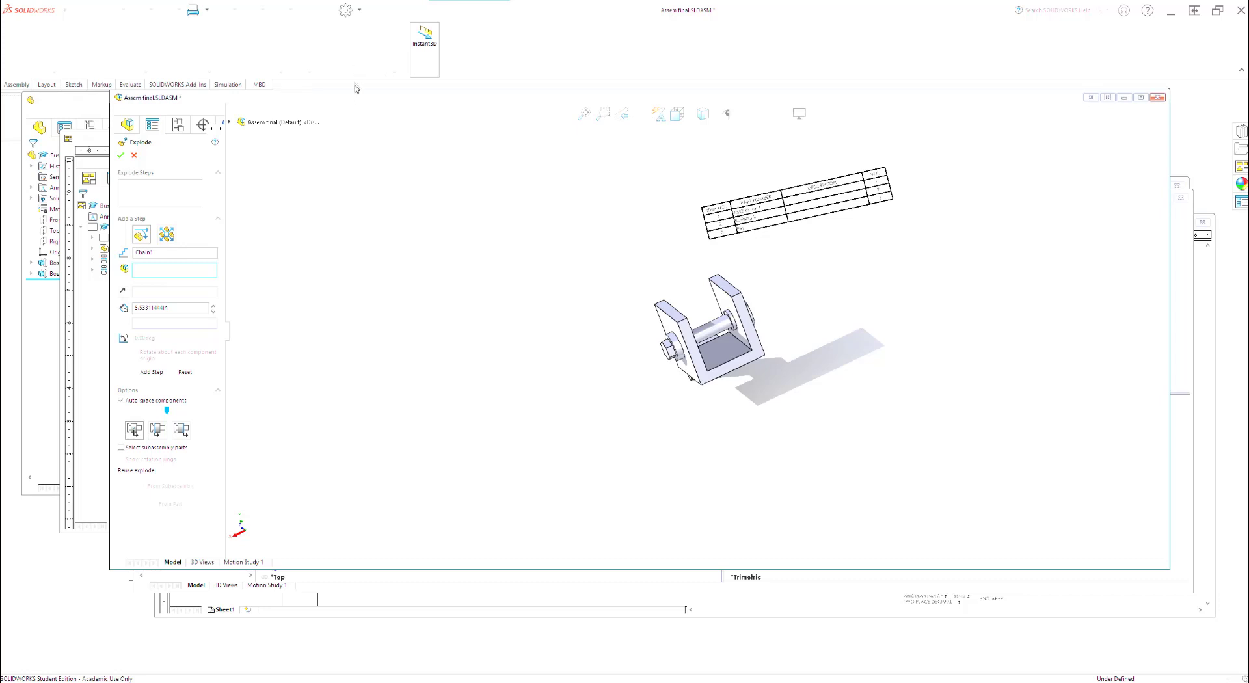
{"action": "key", "text": "Escape"}
{"action": "left_click", "coordinate": [393, 72]}
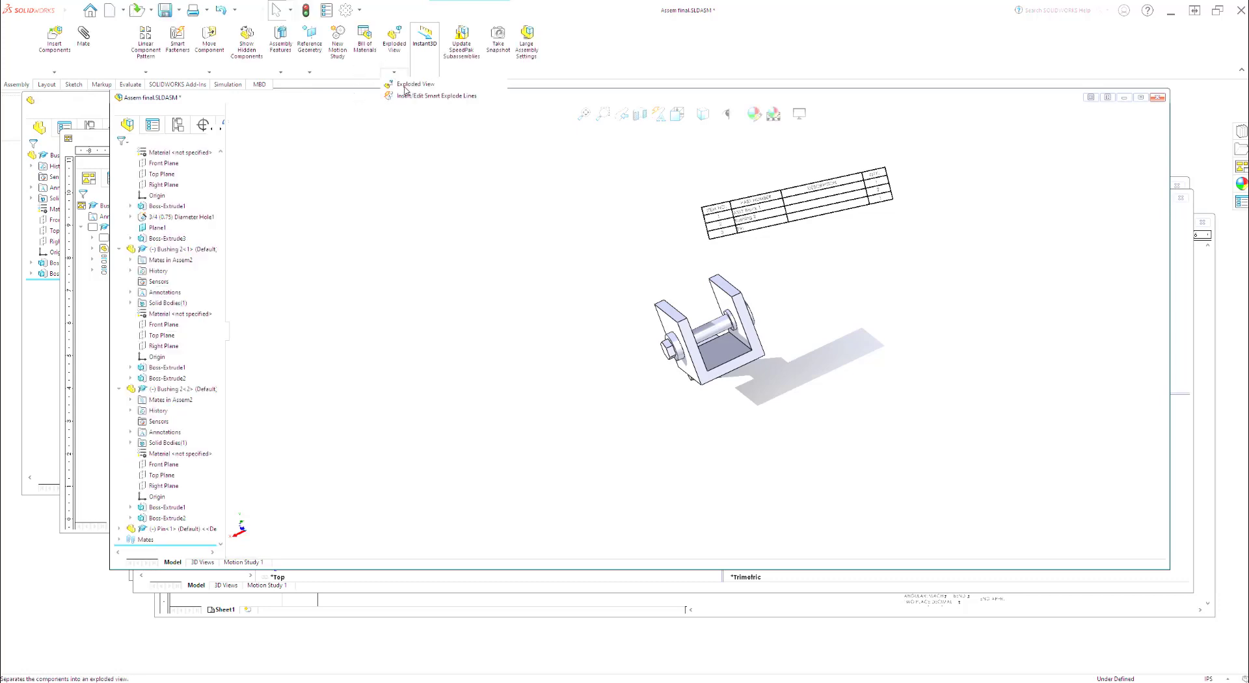
{"action": "left_click", "coordinate": [410, 84]}
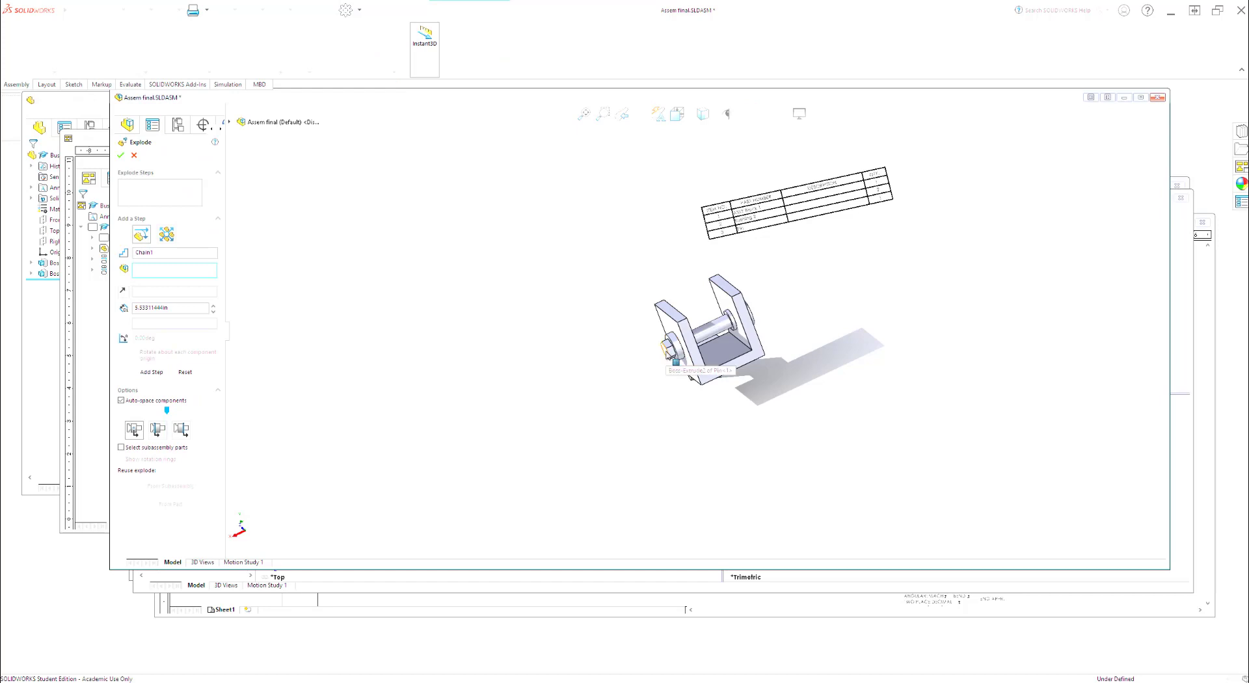
{"action": "left_click", "coordinate": [670, 355]}
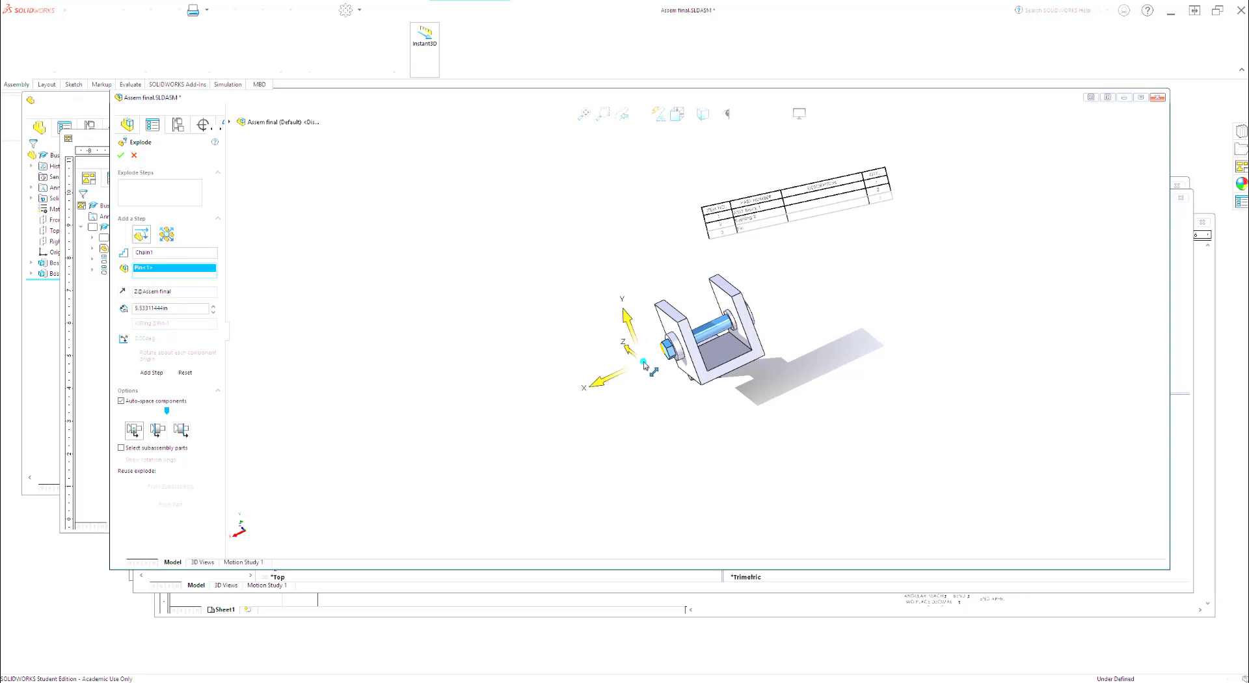
{"action": "mouse_move", "coordinate": [655, 352]}
{"action": "left_mouse_down"}
{"action": "mouse_move", "coordinate": [706, 335]}
{"action": "mouse_move", "coordinate": [654, 353]}
{"action": "left_mouse_up"}
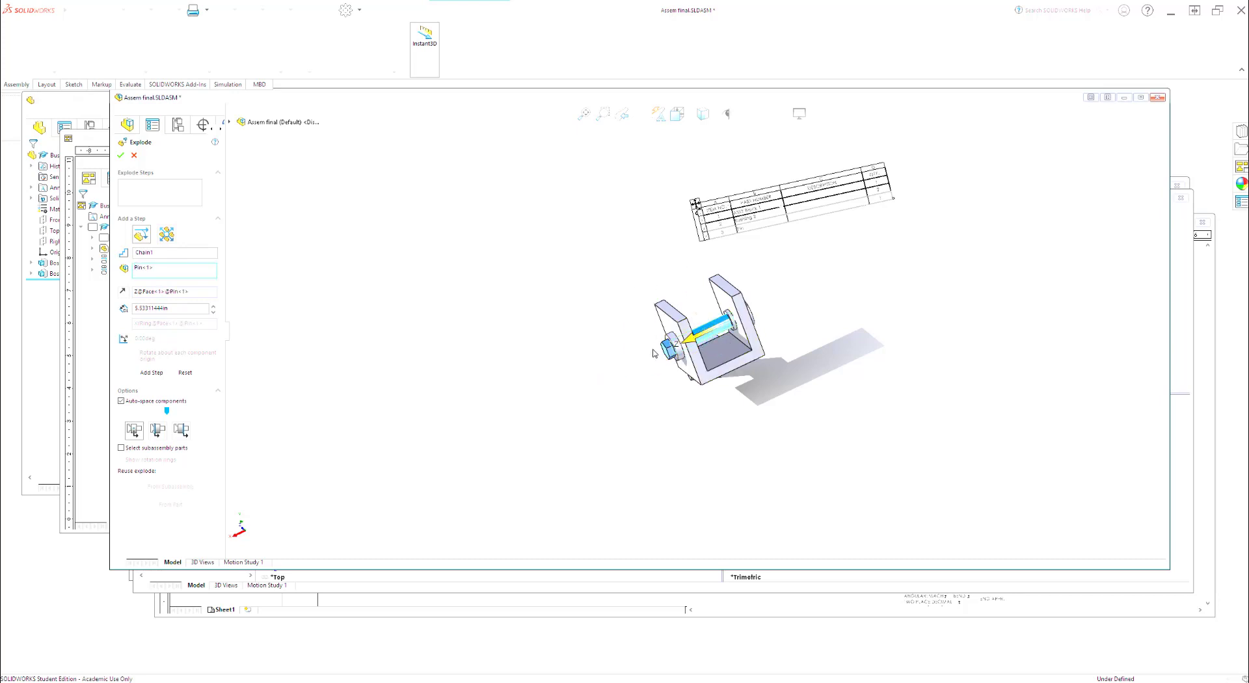
{"action": "left_click", "coordinate": [135, 156]}
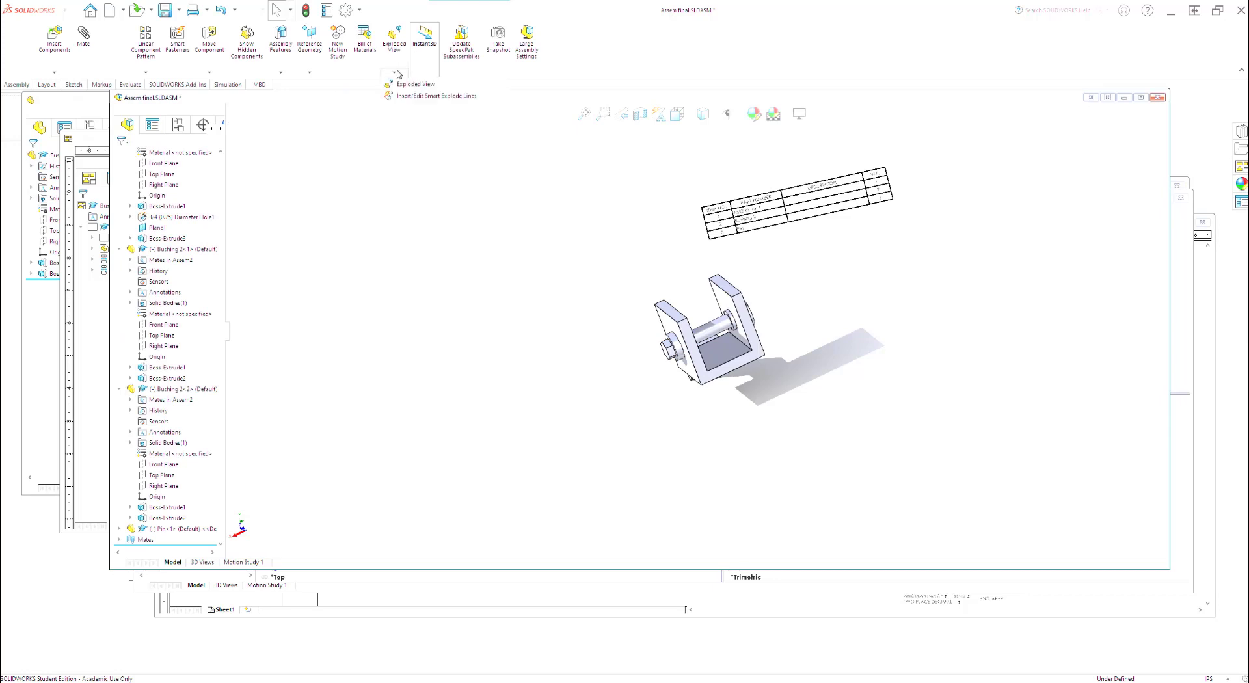
Step: Pull the pin out of the bushings along the X axis by about 7.8 in as an explode step
{"action": "left_click", "coordinate": [711, 332]}
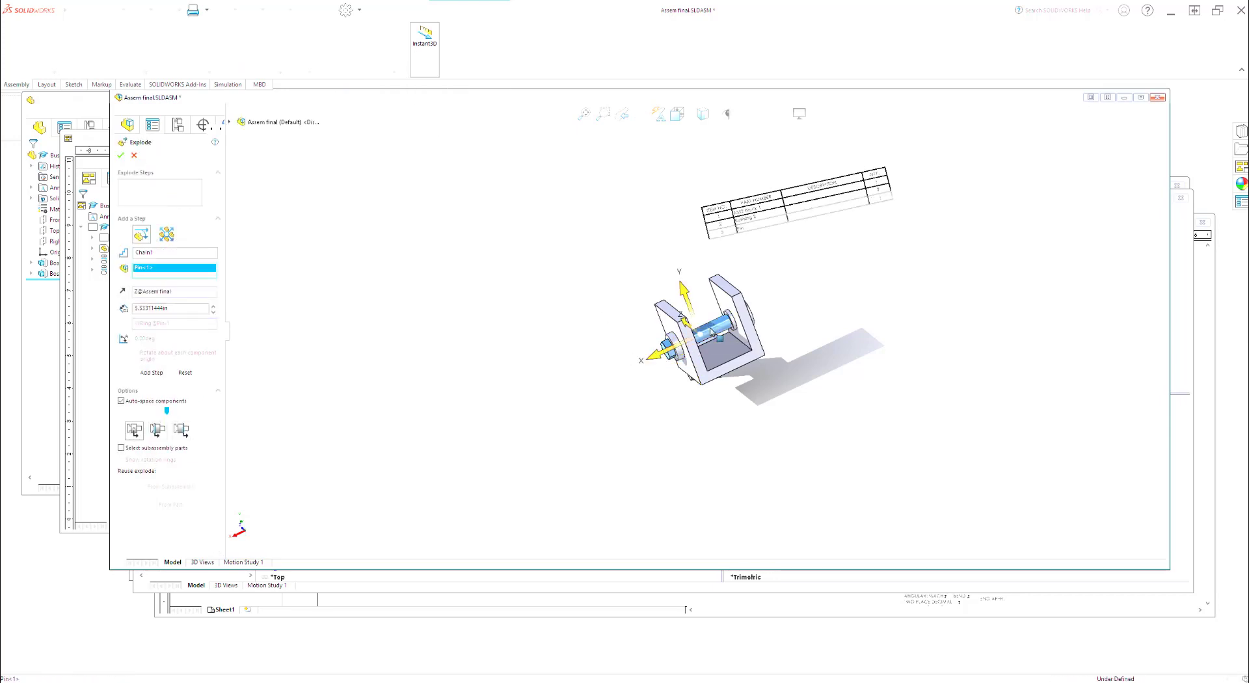
{"action": "left_click_drag", "start_coordinate": [651, 358], "coordinate": [454, 435]}
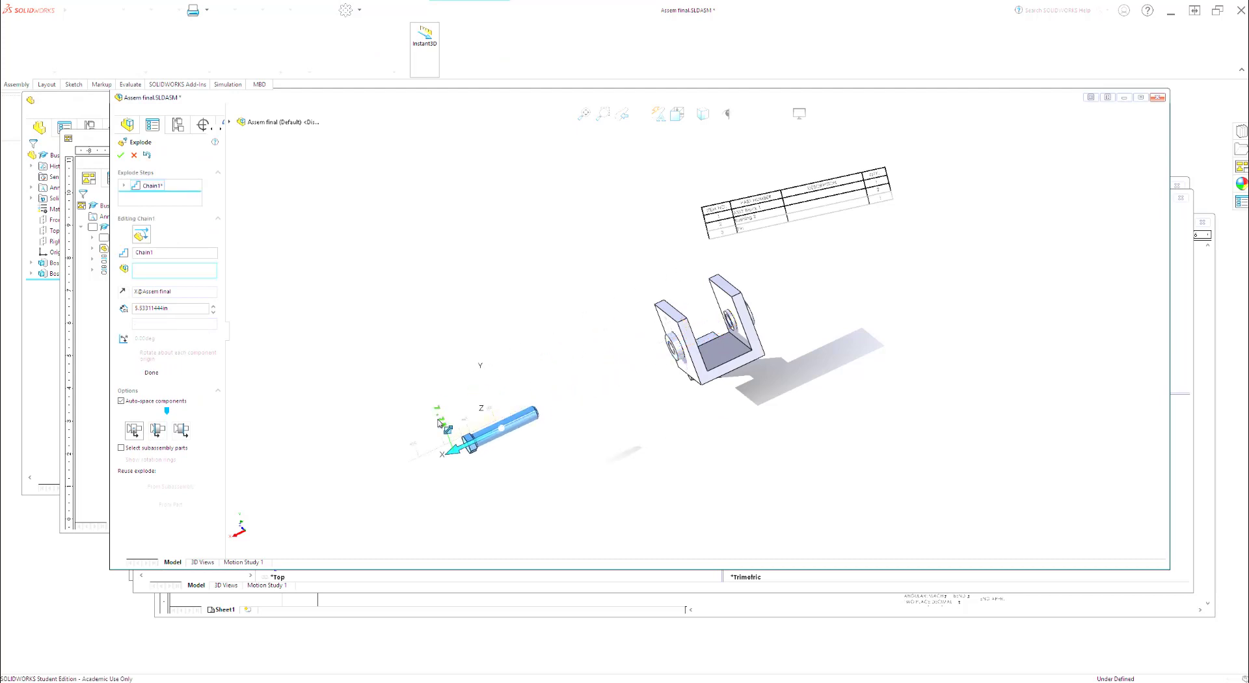
{"action": "left_click", "coordinate": [151, 384]}
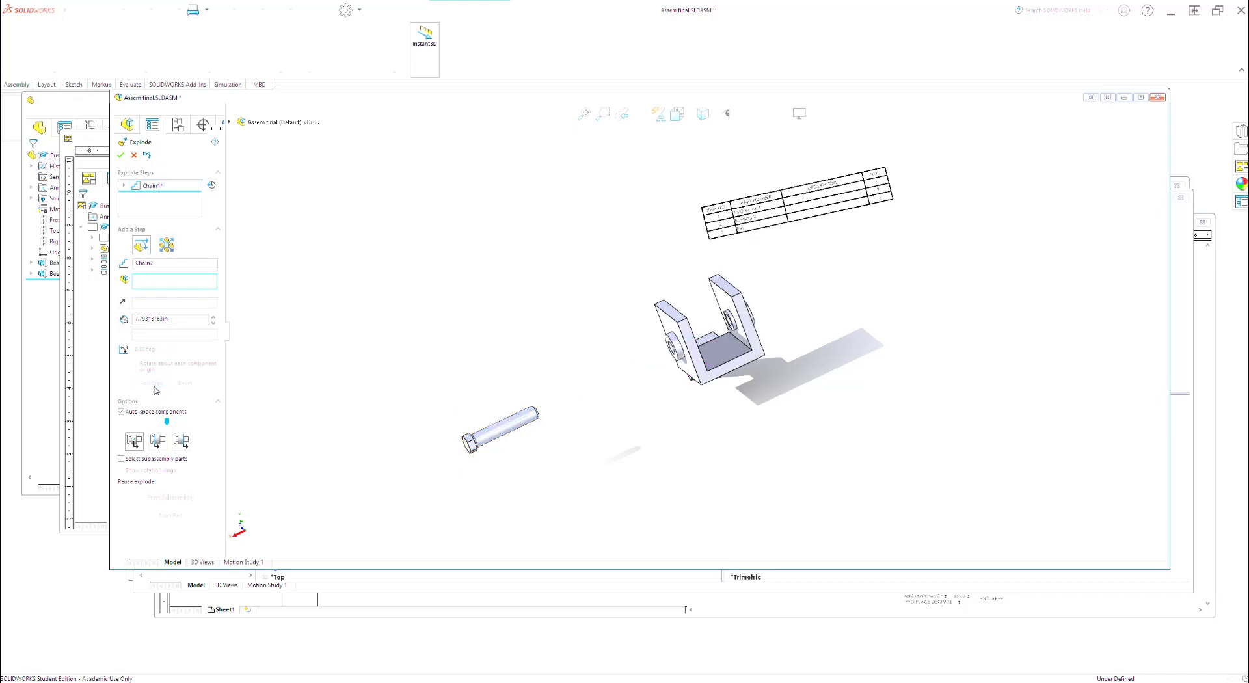
Step: Add an explode step pulling the front bushing out of the block along the X axis by about 2.9 in
{"action": "left_click", "coordinate": [676, 348]}
{"action": "left_click_drag", "start_coordinate": [656, 360], "coordinate": [574, 397]}
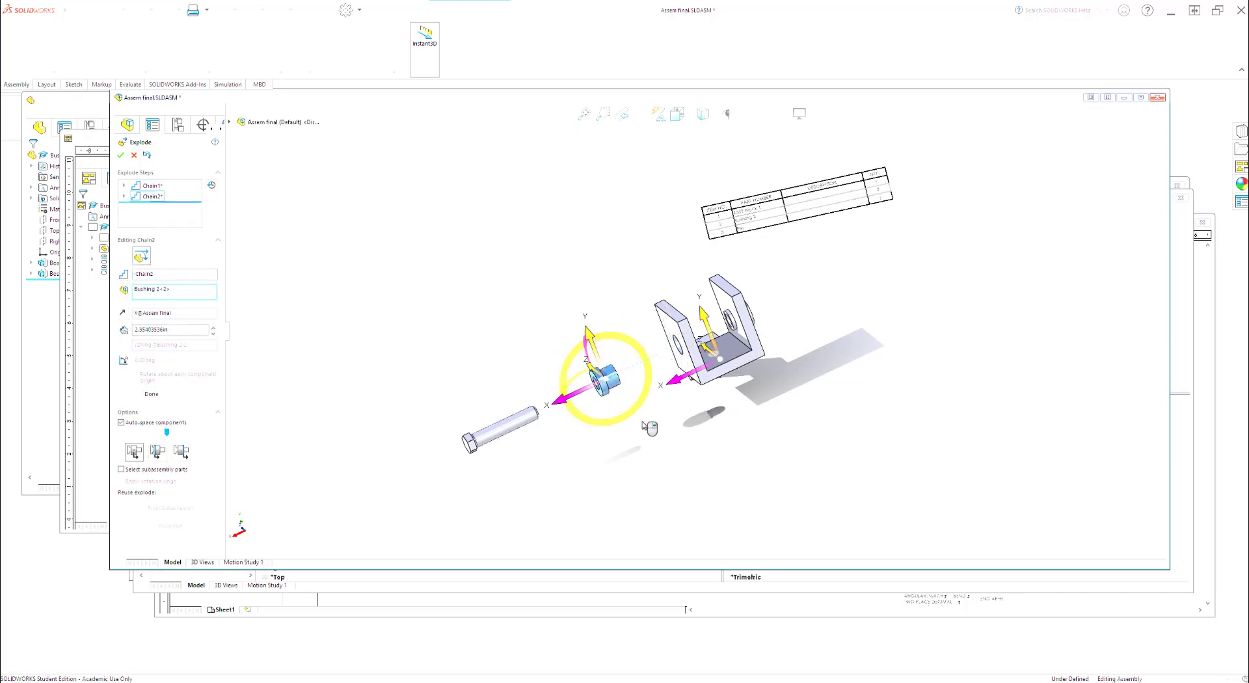
{"action": "left_click", "coordinate": [150, 394]}
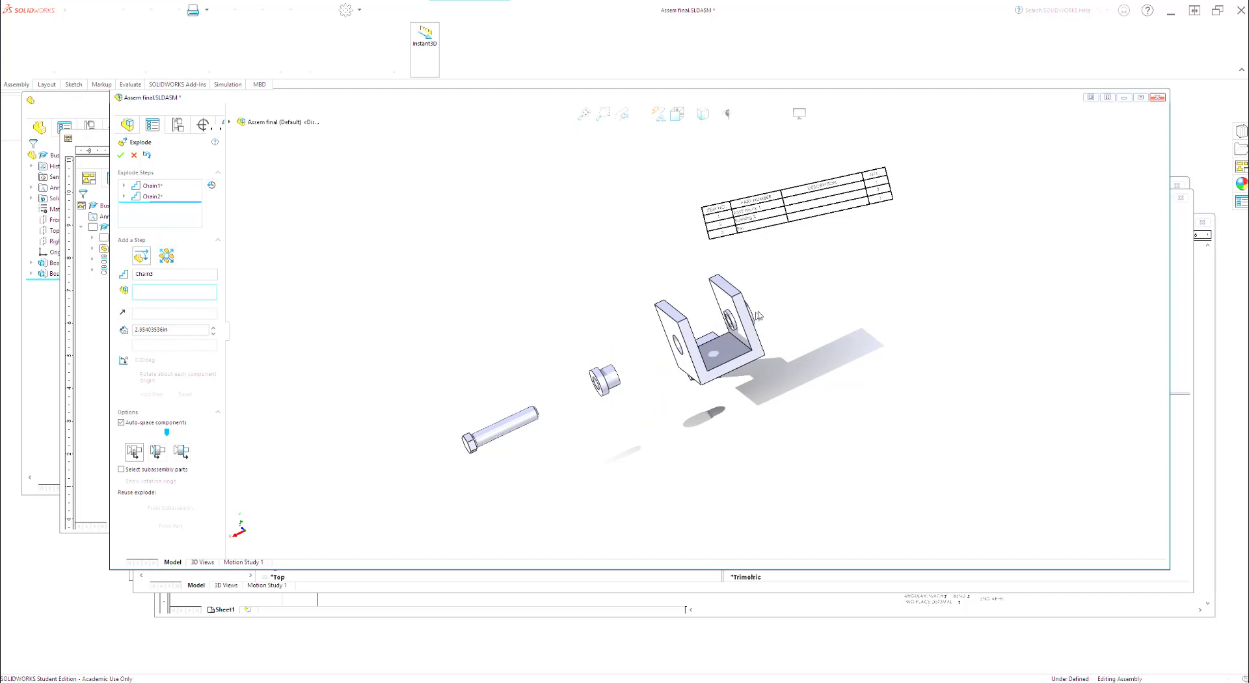
Step: Pull the rear bushing away from the block, opposite the pin along the X axis, by about 5.4 in and finish the exploded view
{"action": "middle_click_drag", "start_coordinate": [810, 315], "coordinate": [748, 319]}
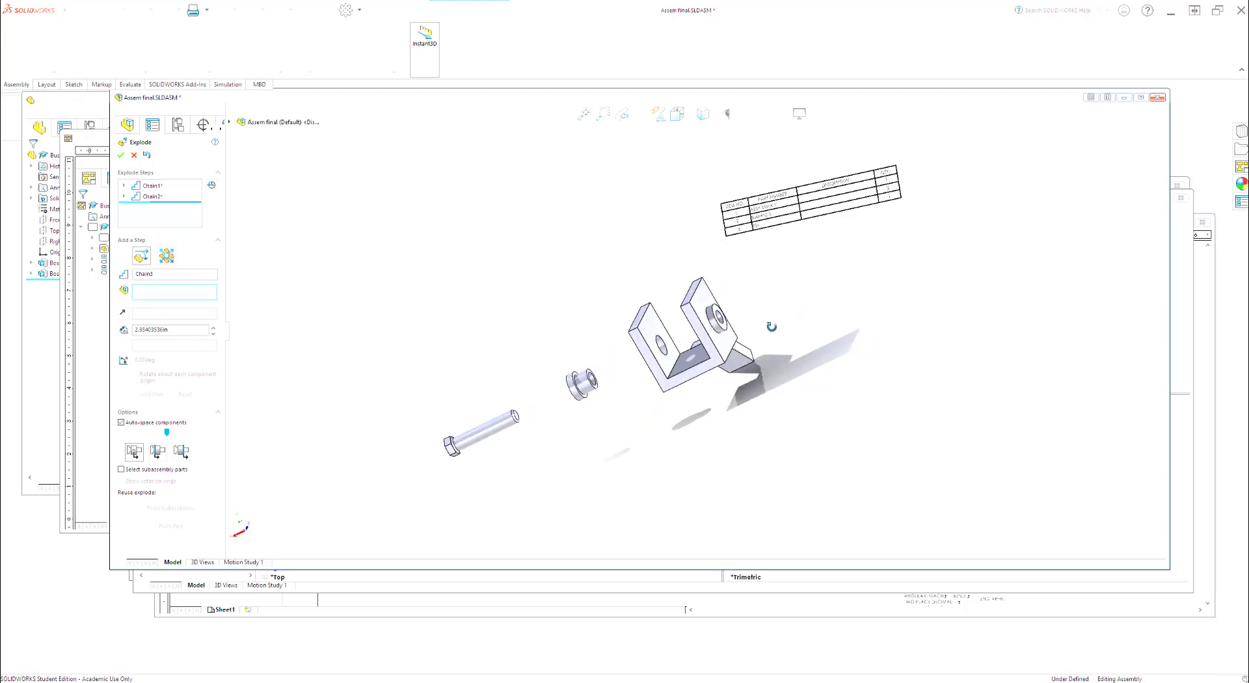
{"action": "left_click", "coordinate": [717, 316]}
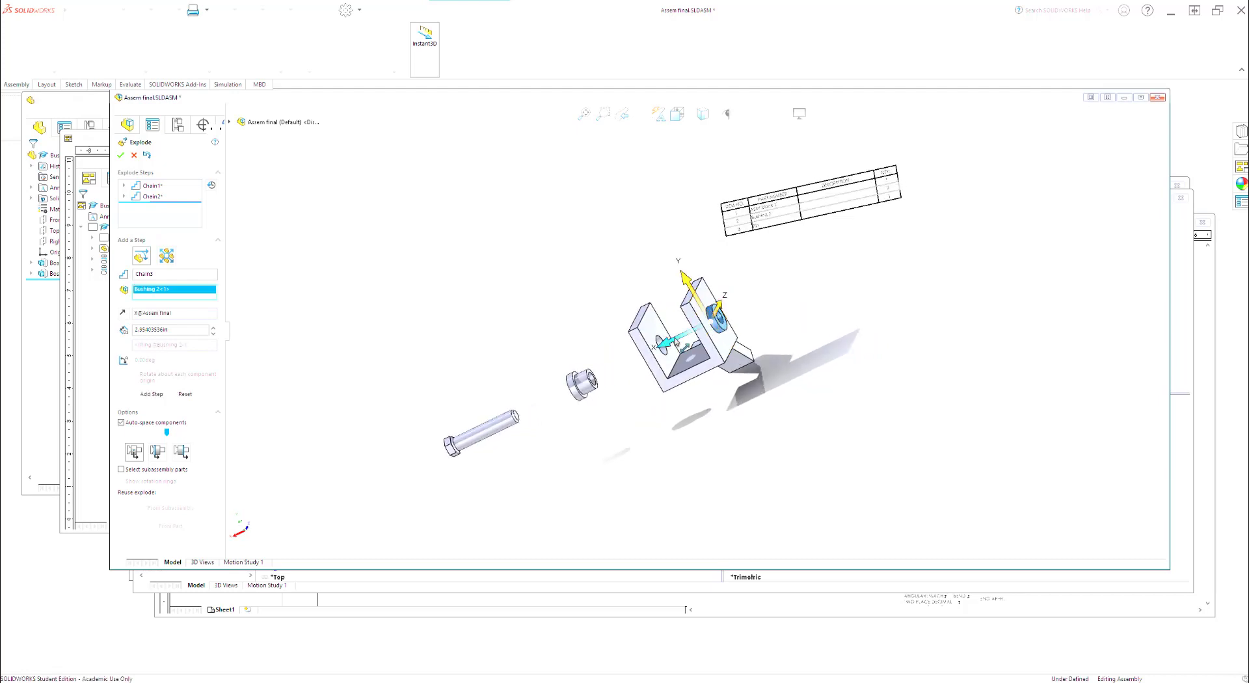
{"action": "left_click_drag", "start_coordinate": [676, 343], "coordinate": [416, 309]}
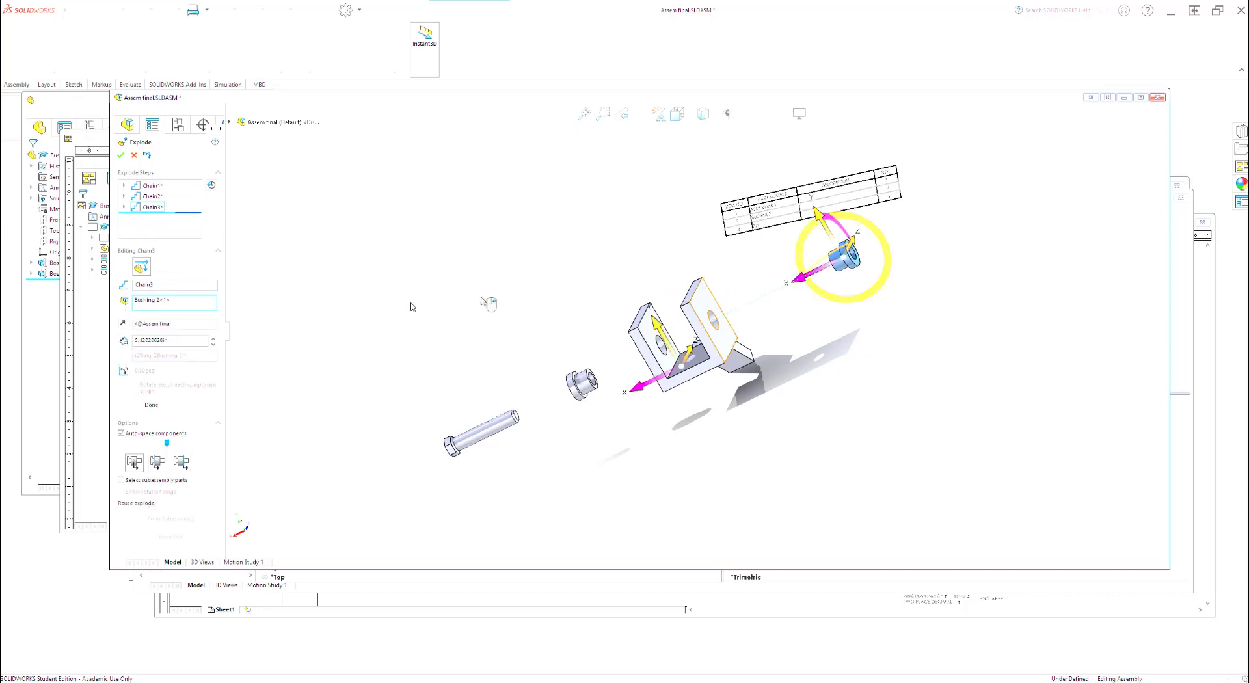
{"action": "left_click", "coordinate": [156, 404]}
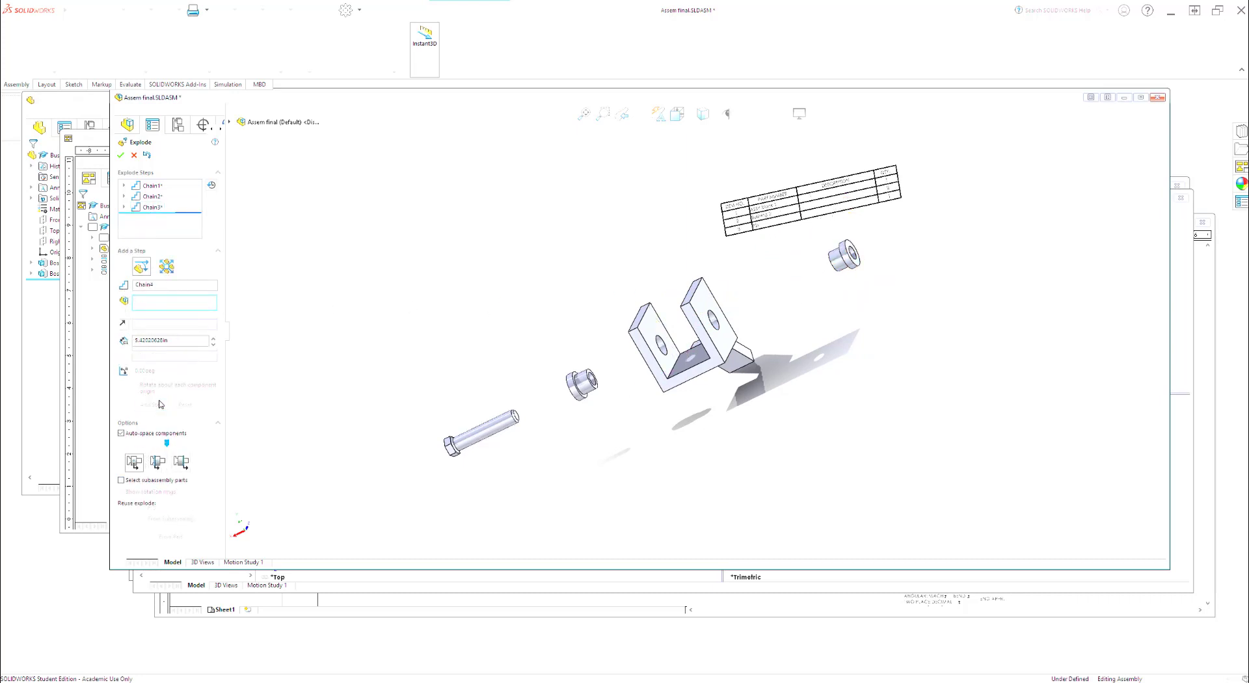
{"action": "left_click", "coordinate": [124, 157]}
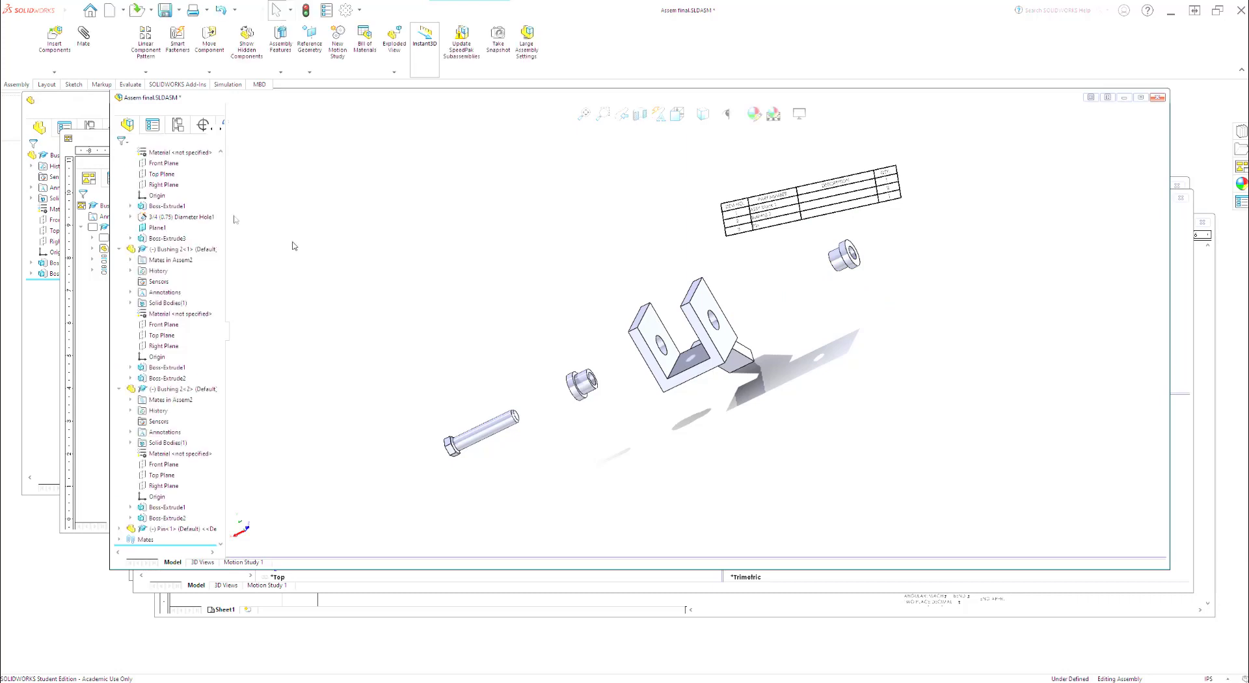
Step: Insert smart explode lines for the pin and both bushings, using bounding box centers, and save the assembly
{"action": "middle_click_drag", "start_coordinate": [565, 305], "coordinate": [621, 316]}
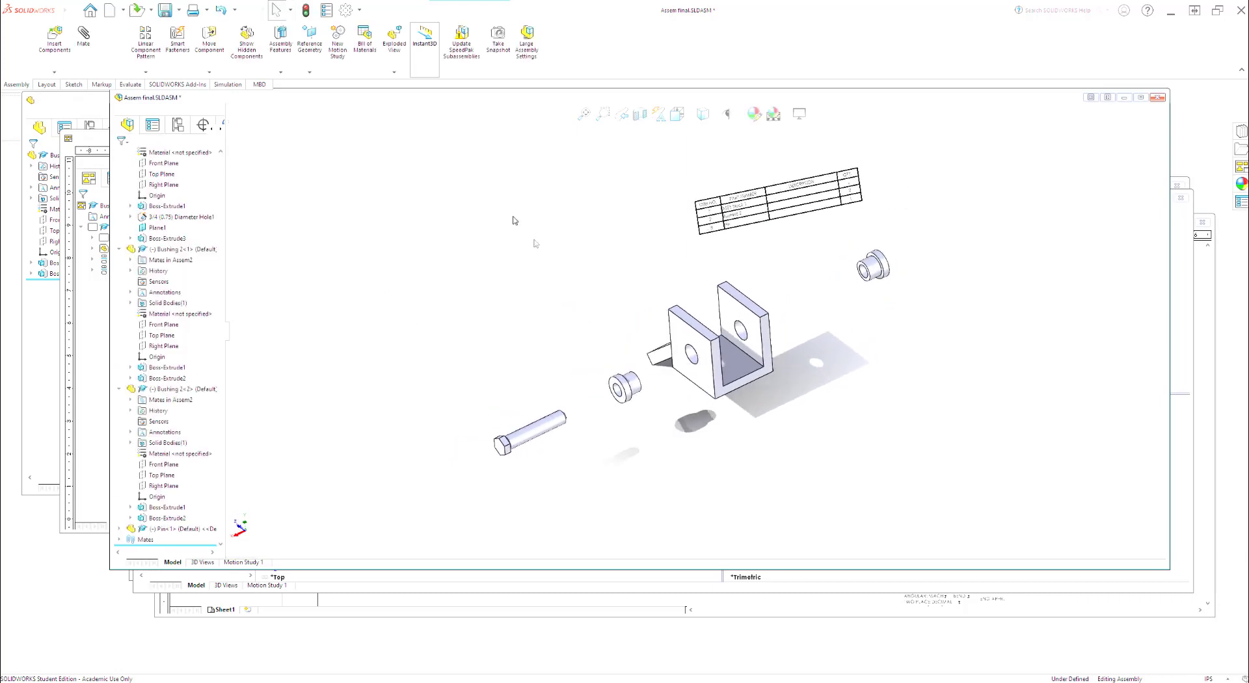
{"action": "left_click", "coordinate": [394, 72]}
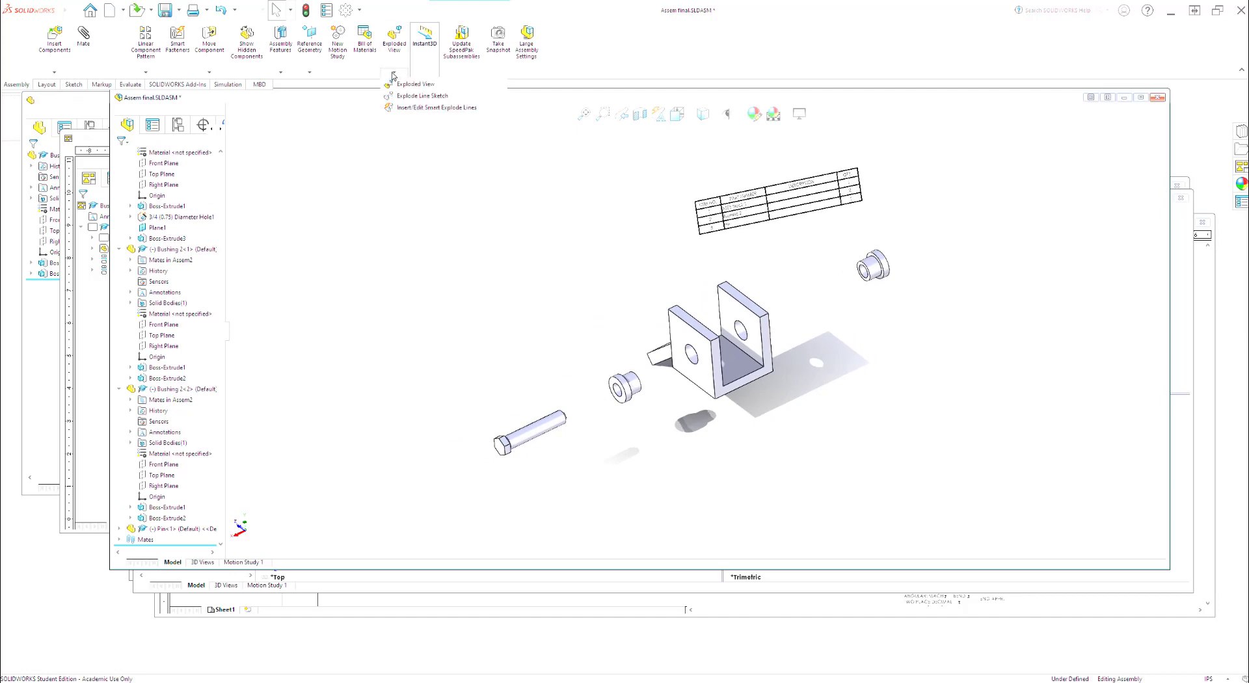
{"action": "left_click", "coordinate": [437, 108]}
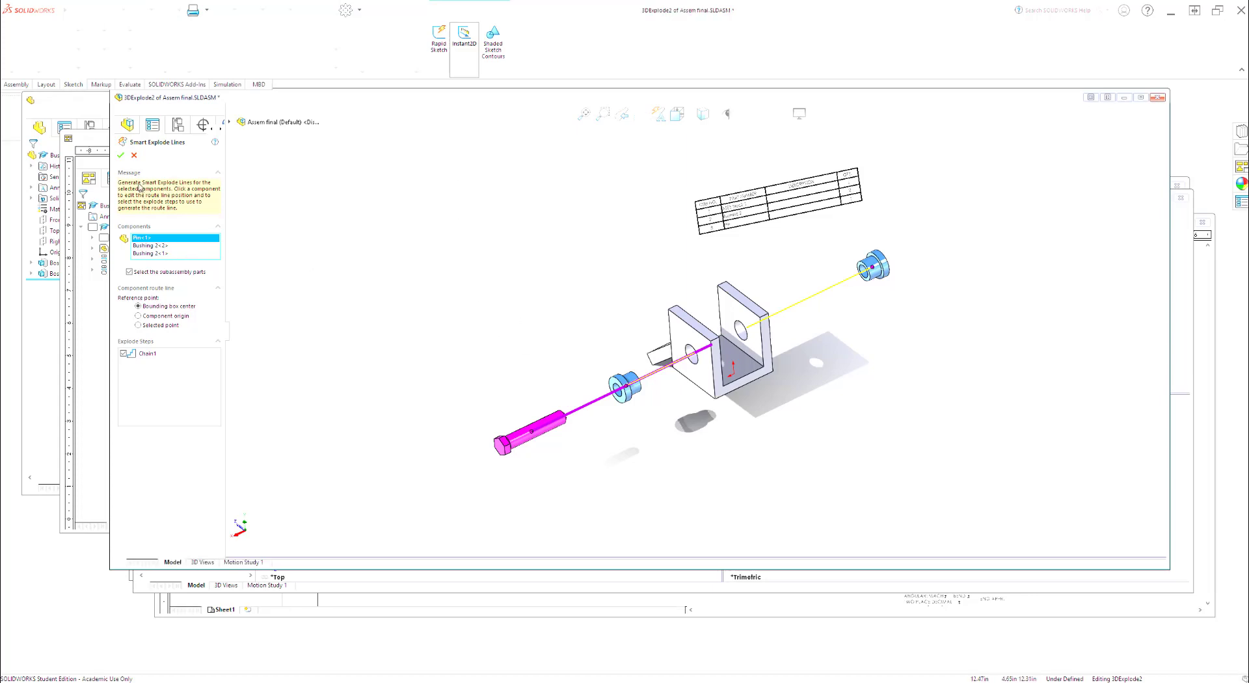
{"action": "left_click", "coordinate": [121, 155]}
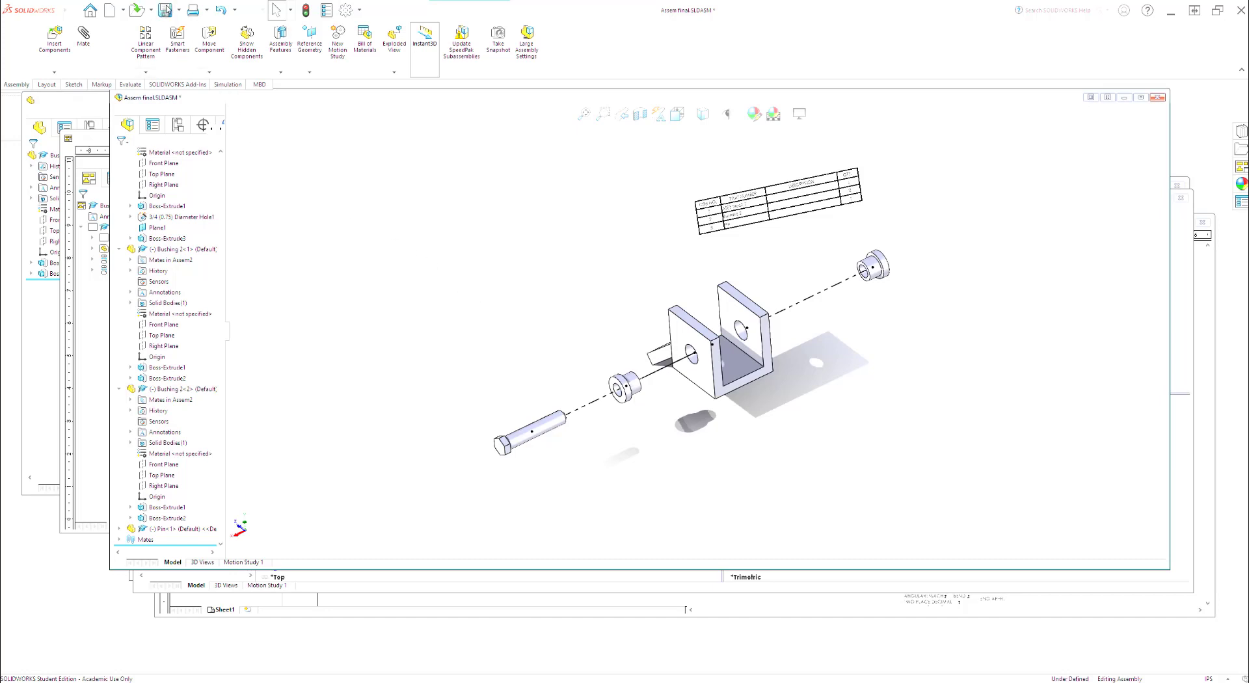
{"action": "left_click", "coordinate": [165, 9]}
Step: Create a new drawing with the standard B (ANSI) Landscape sheet format
{"action": "left_click_drag", "start_coordinate": [313, 102], "coordinate": [298, 149]}
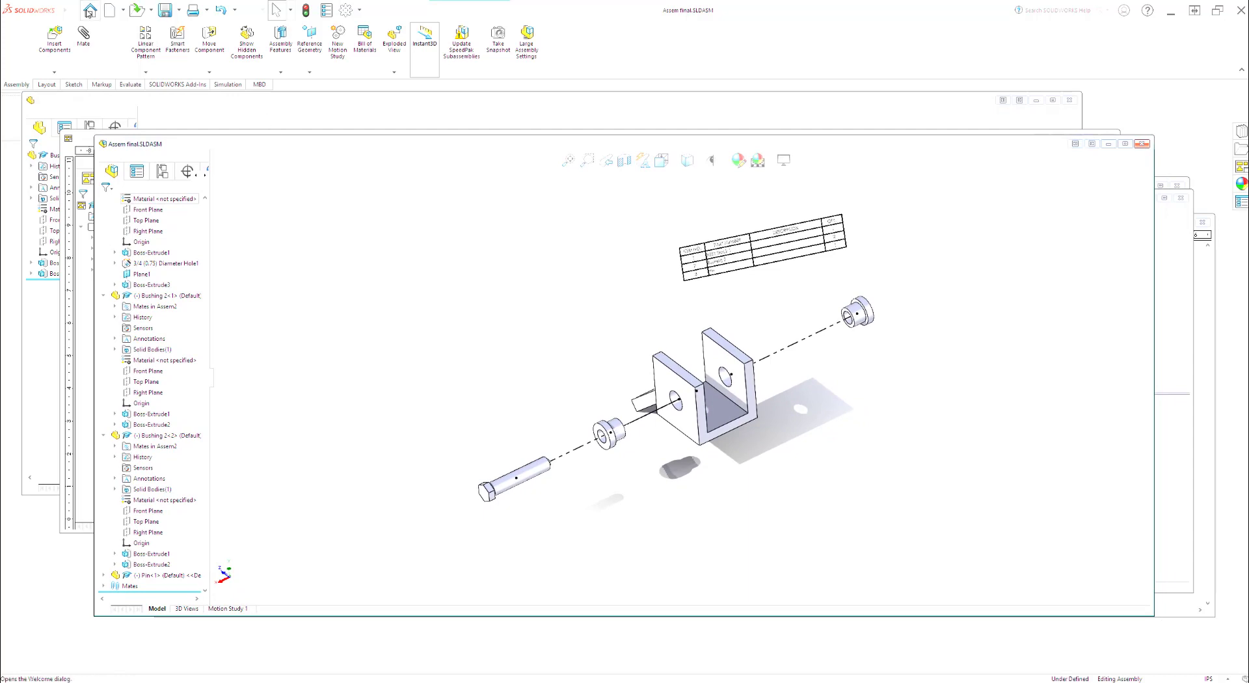
{"action": "left_click", "coordinate": [89, 11]}
{"action": "left_click", "coordinate": [306, 123]}
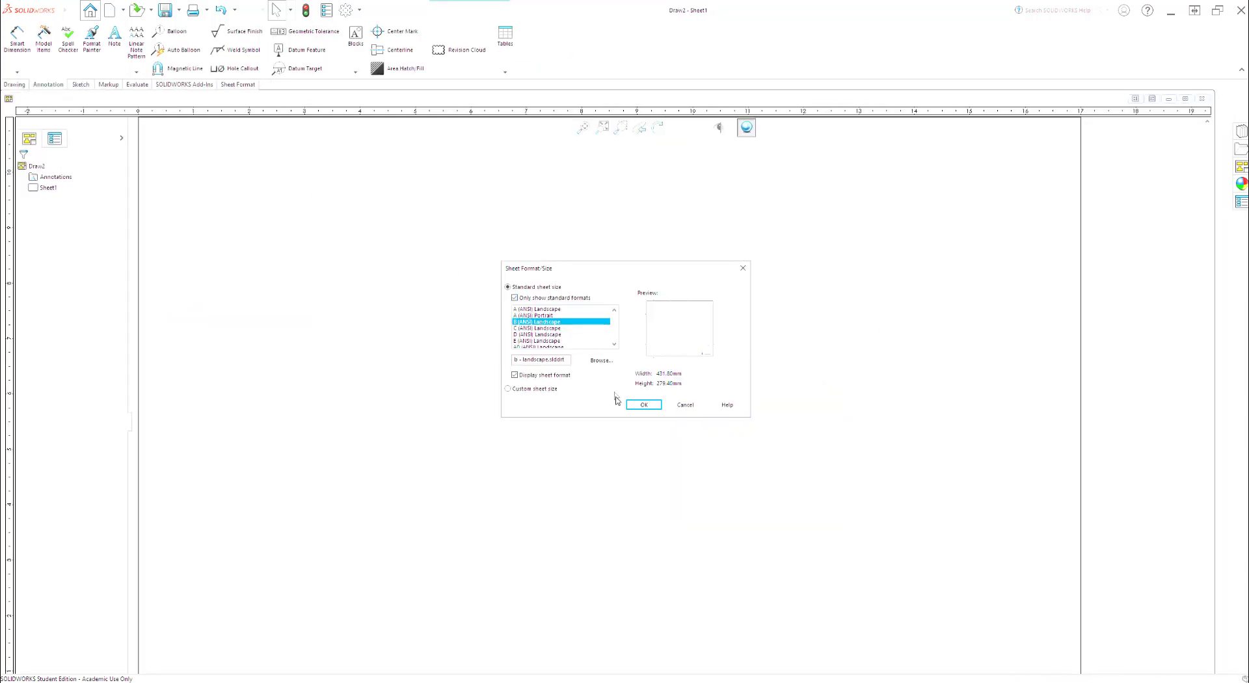
{"action": "left_click", "coordinate": [643, 405]}
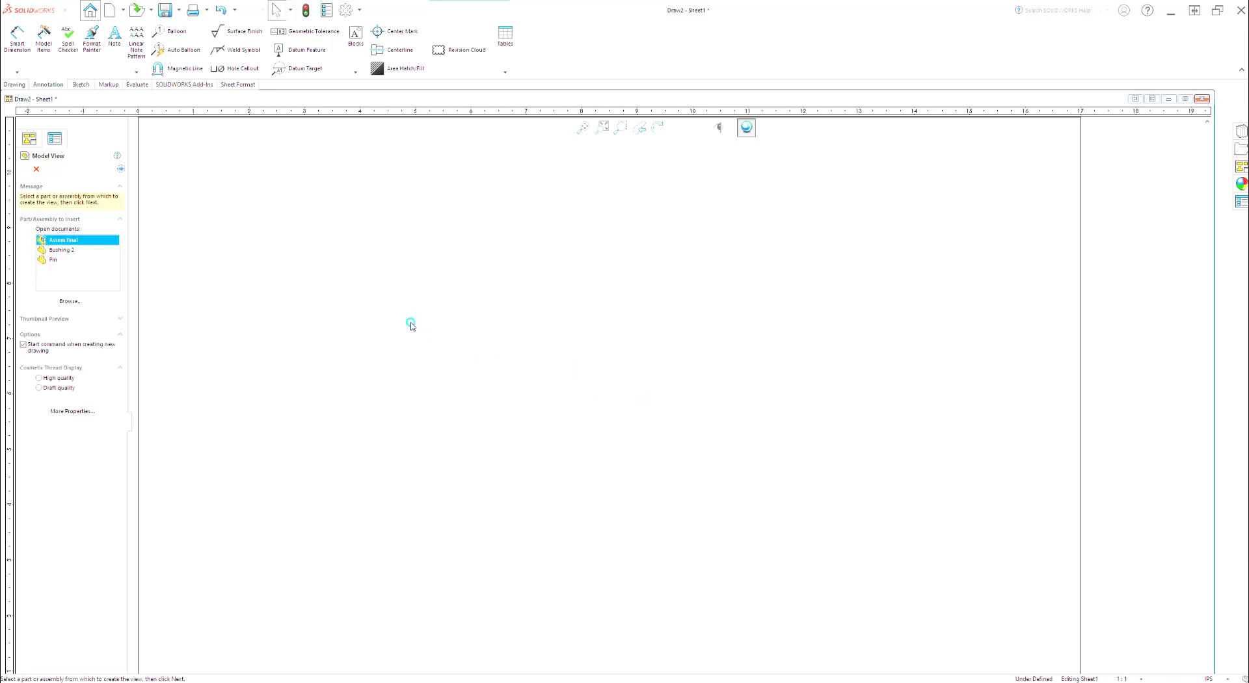
Step: Place a front view of the exploded Assem final assembly and project an isometric view diagonally above it
{"action": "double_click", "coordinate": [73, 241]}
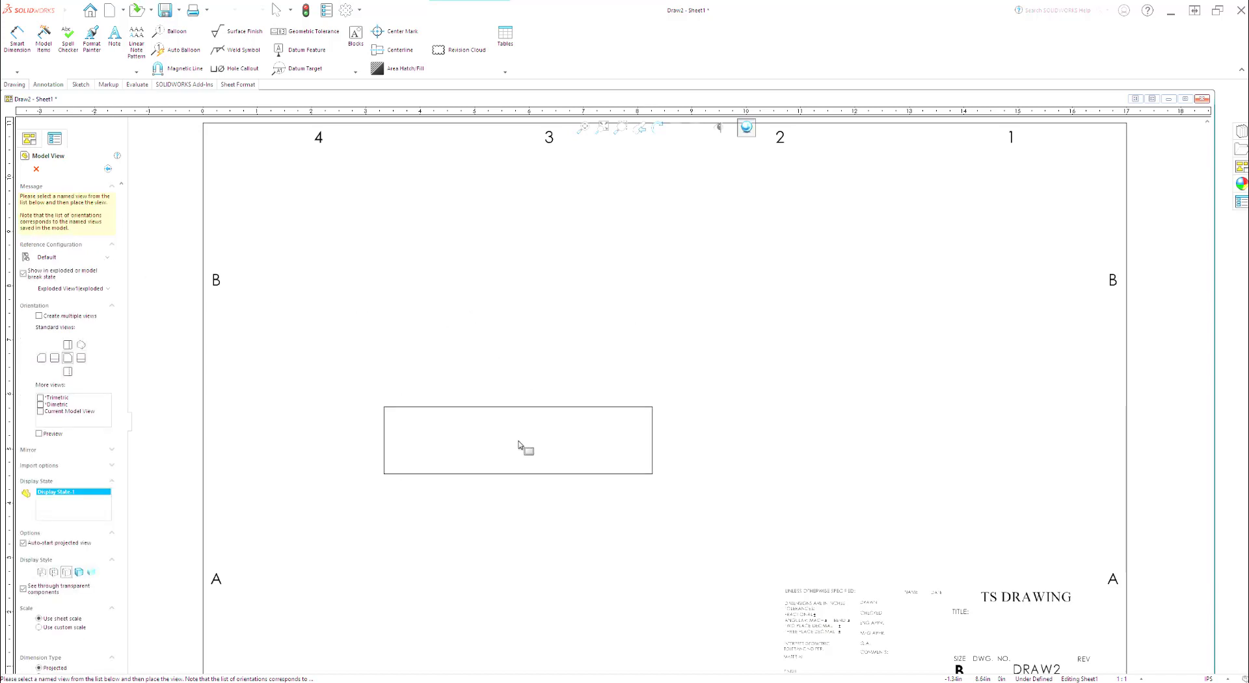
{"action": "left_click", "coordinate": [521, 446]}
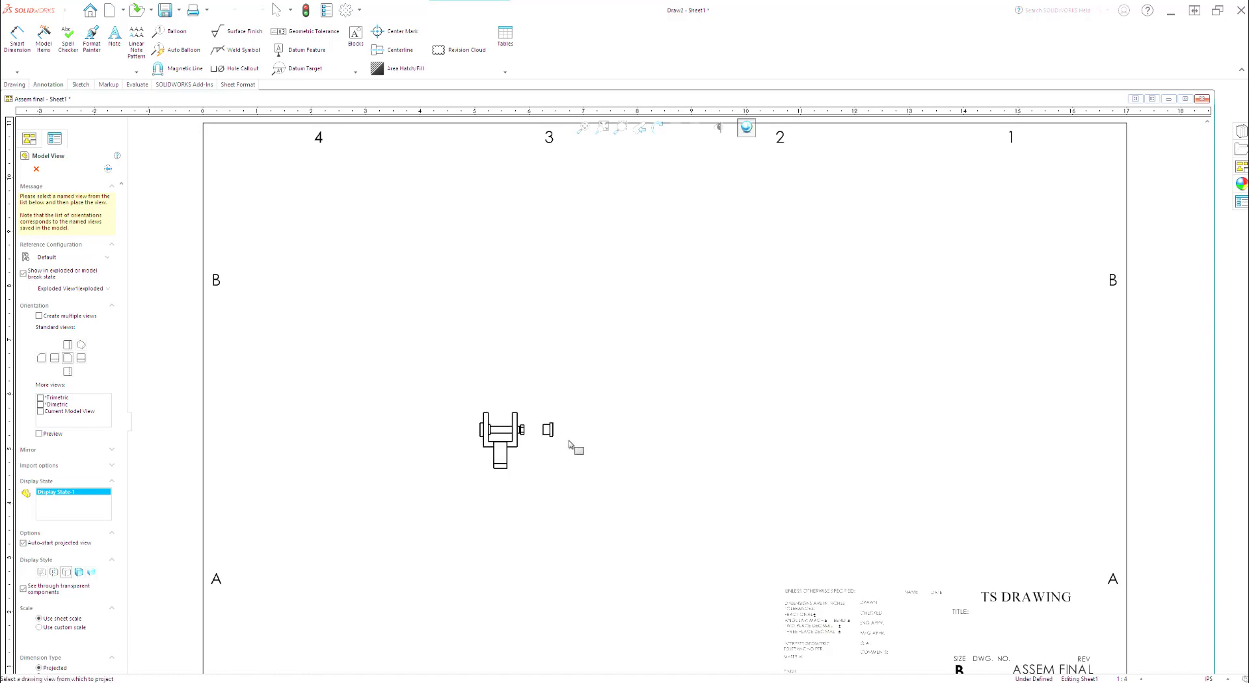
{"action": "key", "text": "f"}
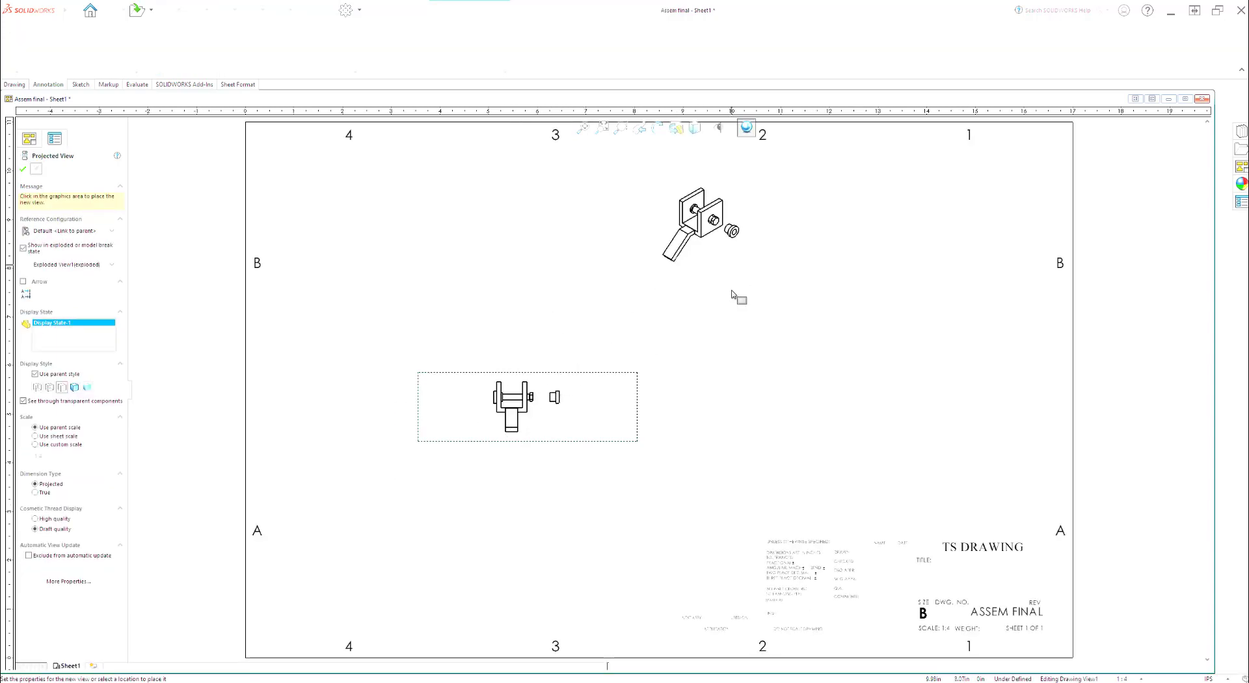
{"action": "left_click", "coordinate": [696, 311]}
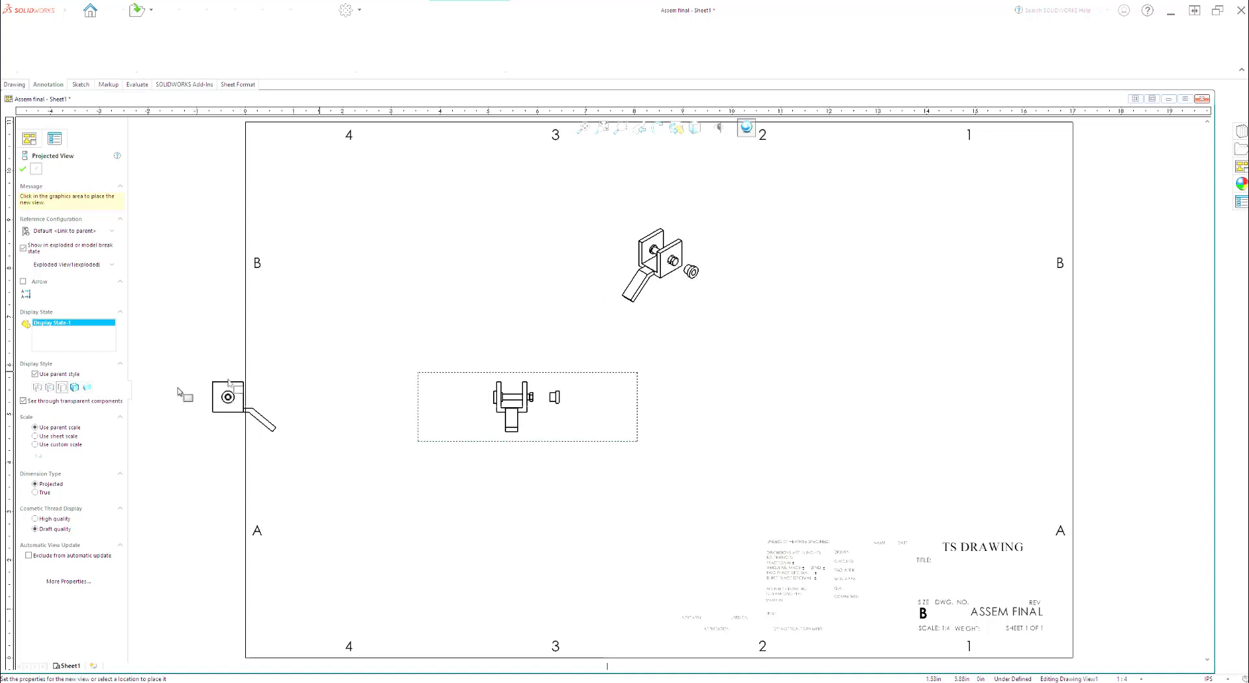
{"action": "left_click", "coordinate": [24, 170]}
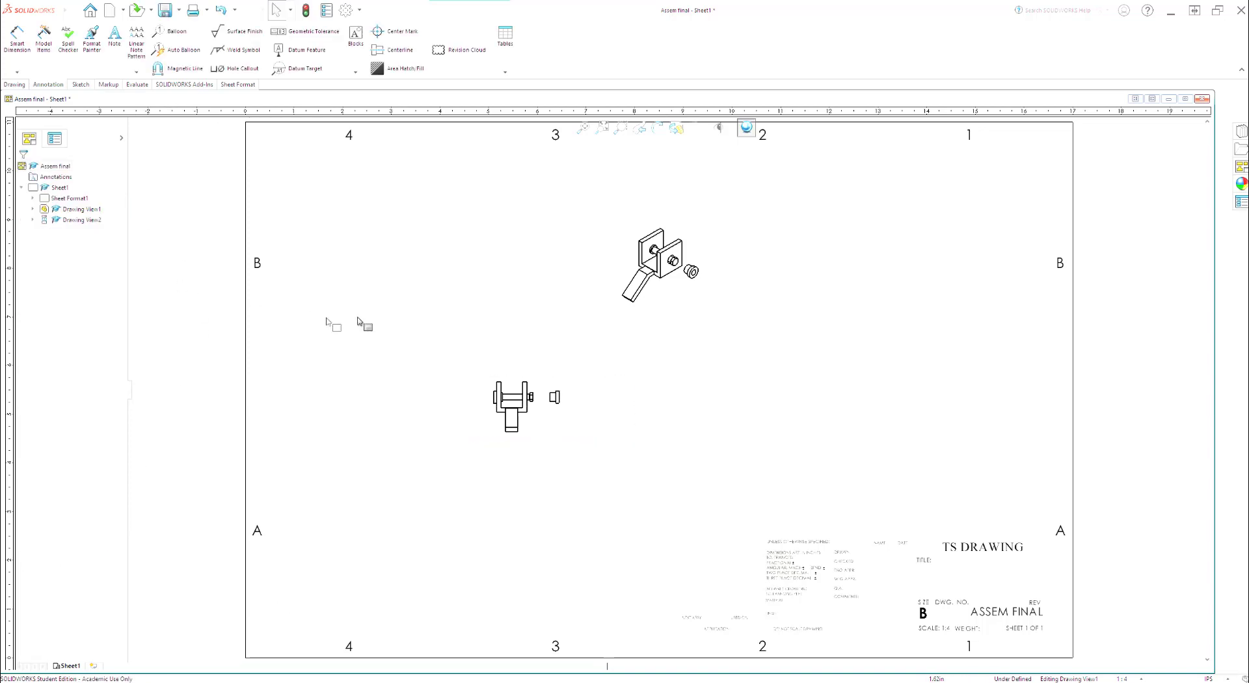
Step: Move the front view off the sheet beyond its left border and move the isometric view down toward the sheet's middle
{"action": "left_click_drag", "start_coordinate": [548, 376], "coordinate": [138, 382]}
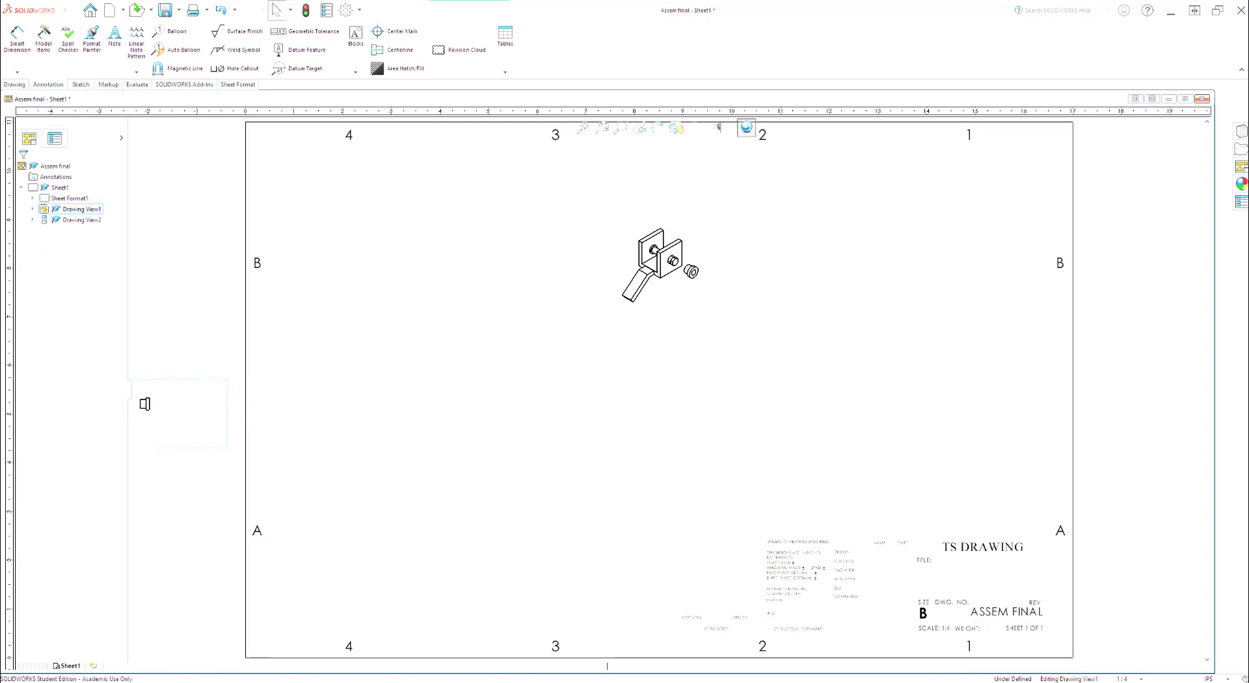
{"action": "left_click", "coordinate": [675, 266]}
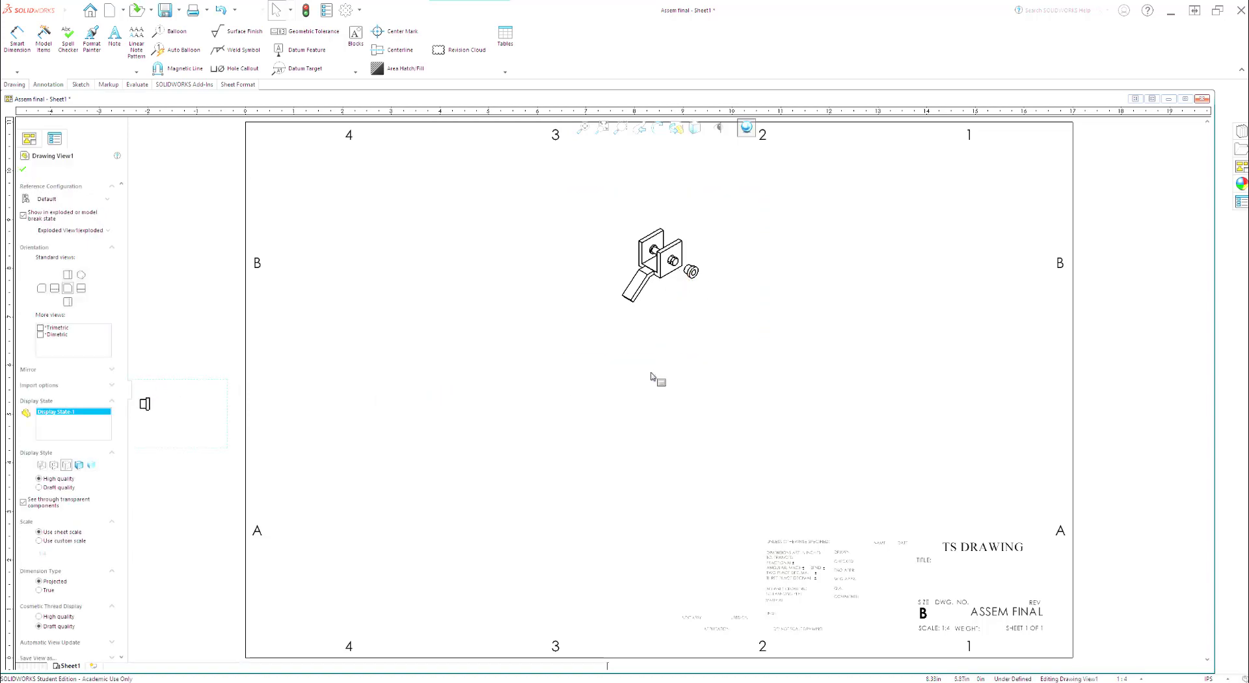
{"action": "mouse_move", "coordinate": [649, 358]}
{"action": "left_mouse_down"}
{"action": "mouse_move", "coordinate": [543, 438]}
{"action": "mouse_move", "coordinate": [478, 509]}
{"action": "mouse_move", "coordinate": [508, 502]}
{"action": "left_mouse_up"}
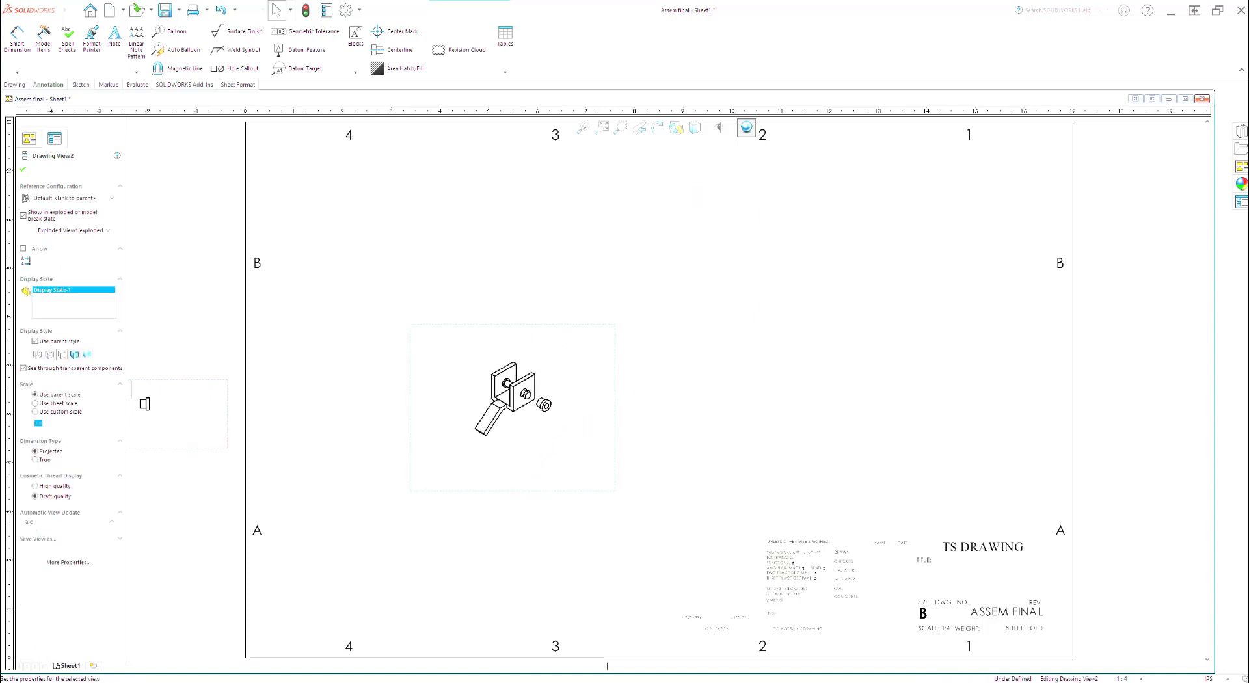
Step: Set the isometric view to a custom scale of 1:2
{"action": "left_click", "coordinate": [45, 414]}
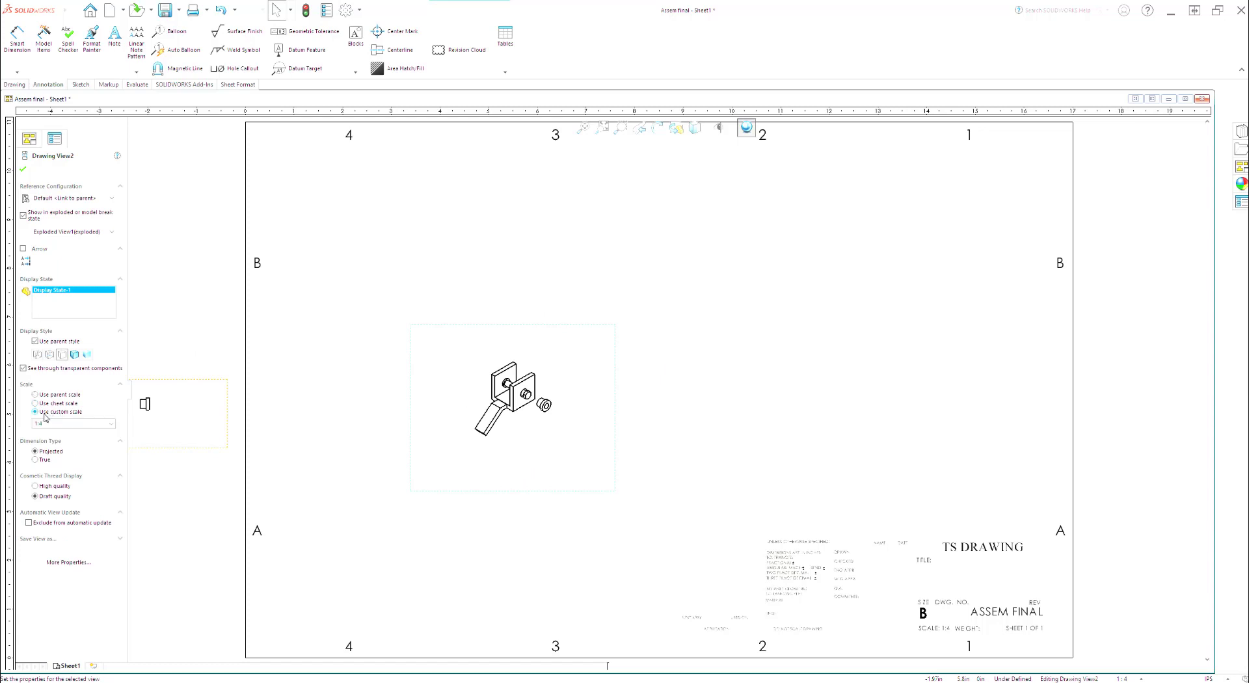
{"action": "left_click", "coordinate": [111, 424]}
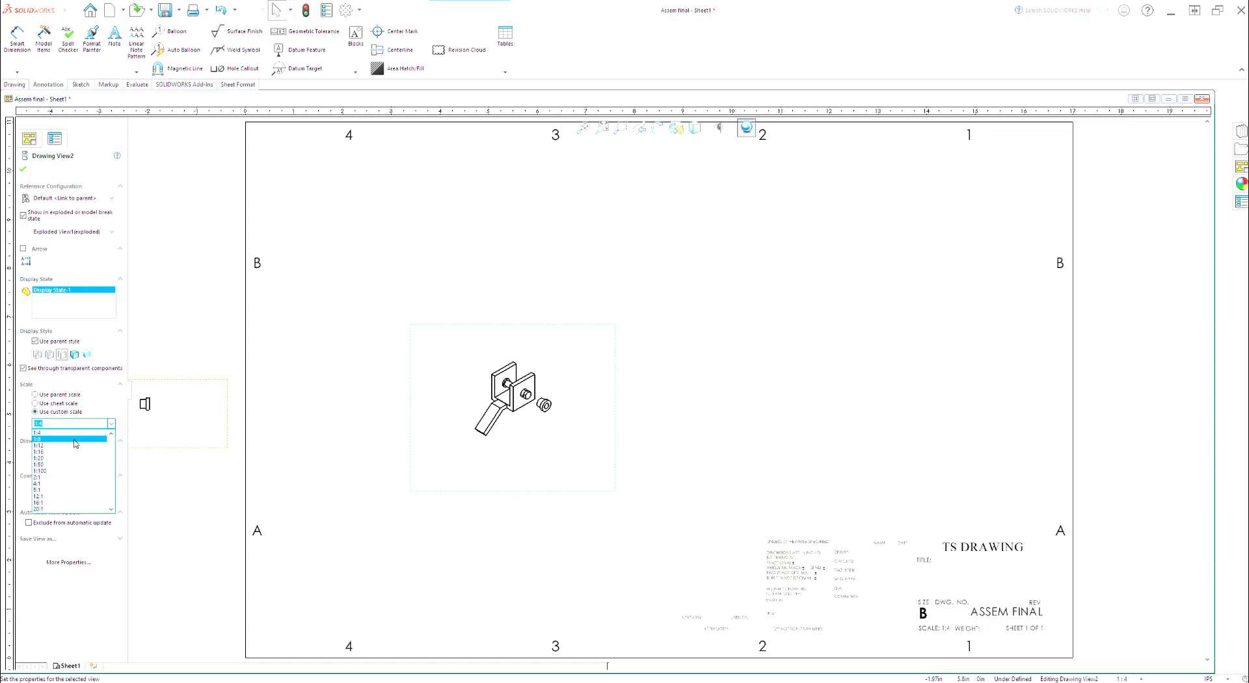
{"action": "scroll", "coordinate": [65, 445], "scroll_direction": "up", "scroll_amount": 1}
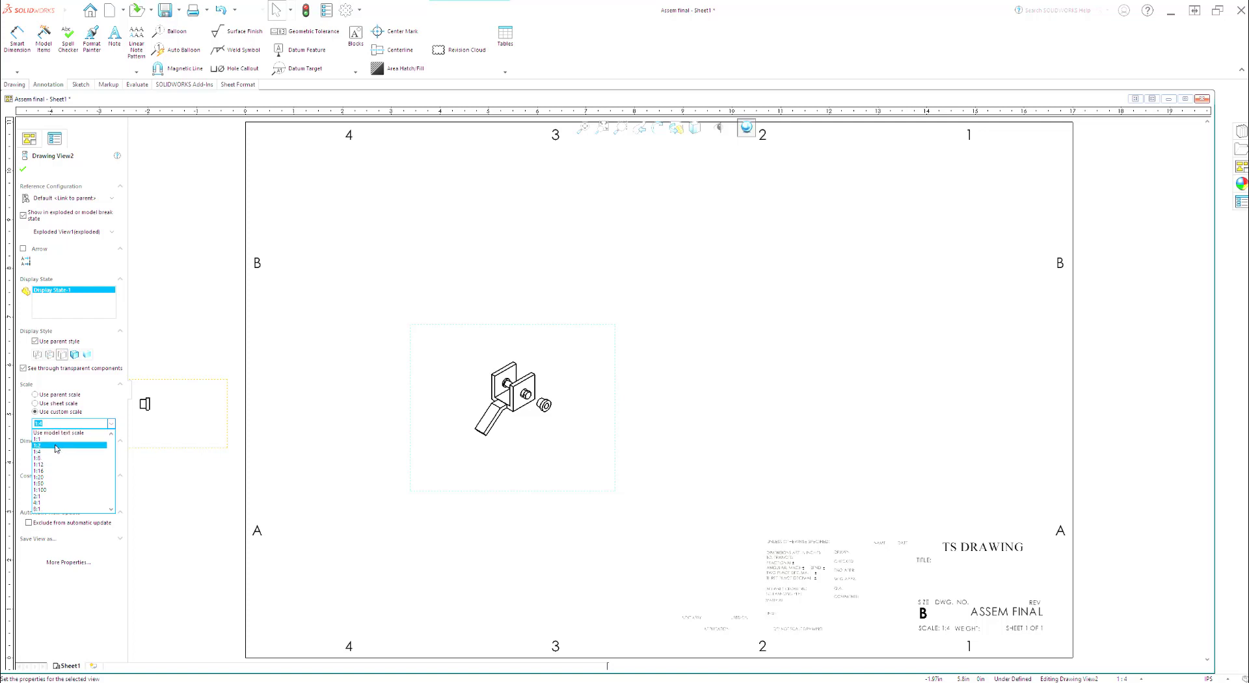
{"action": "left_click", "coordinate": [56, 446]}
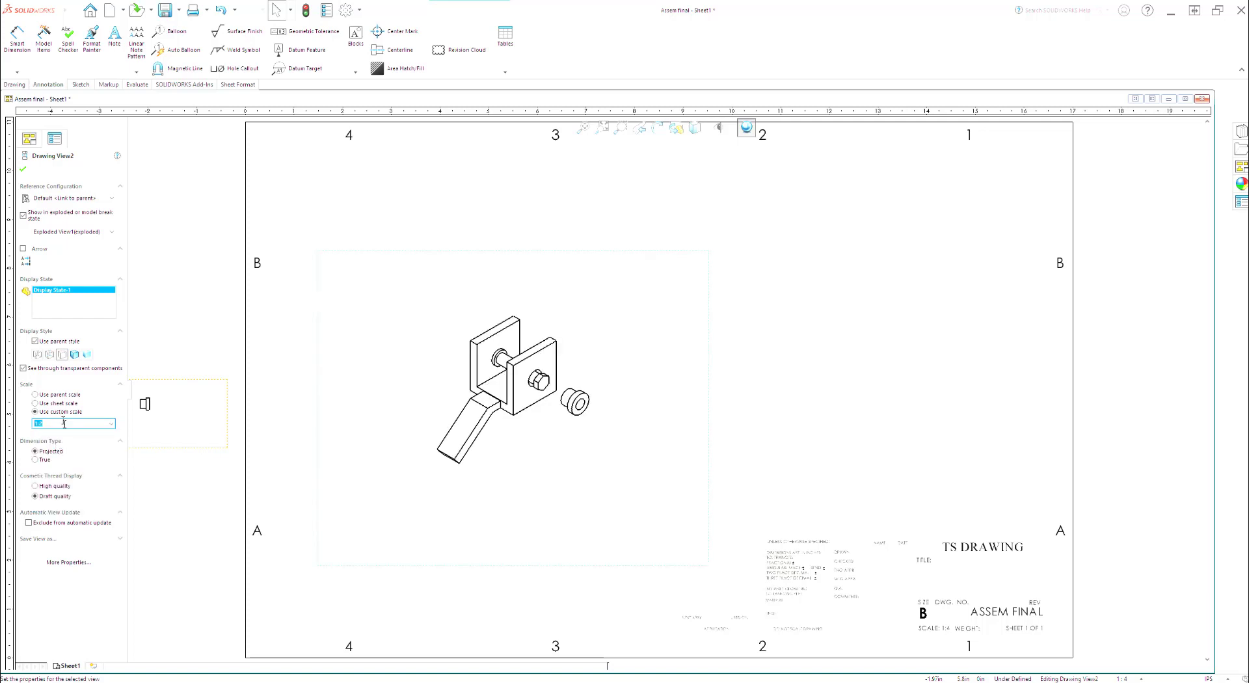
{"action": "left_click", "coordinate": [113, 423]}
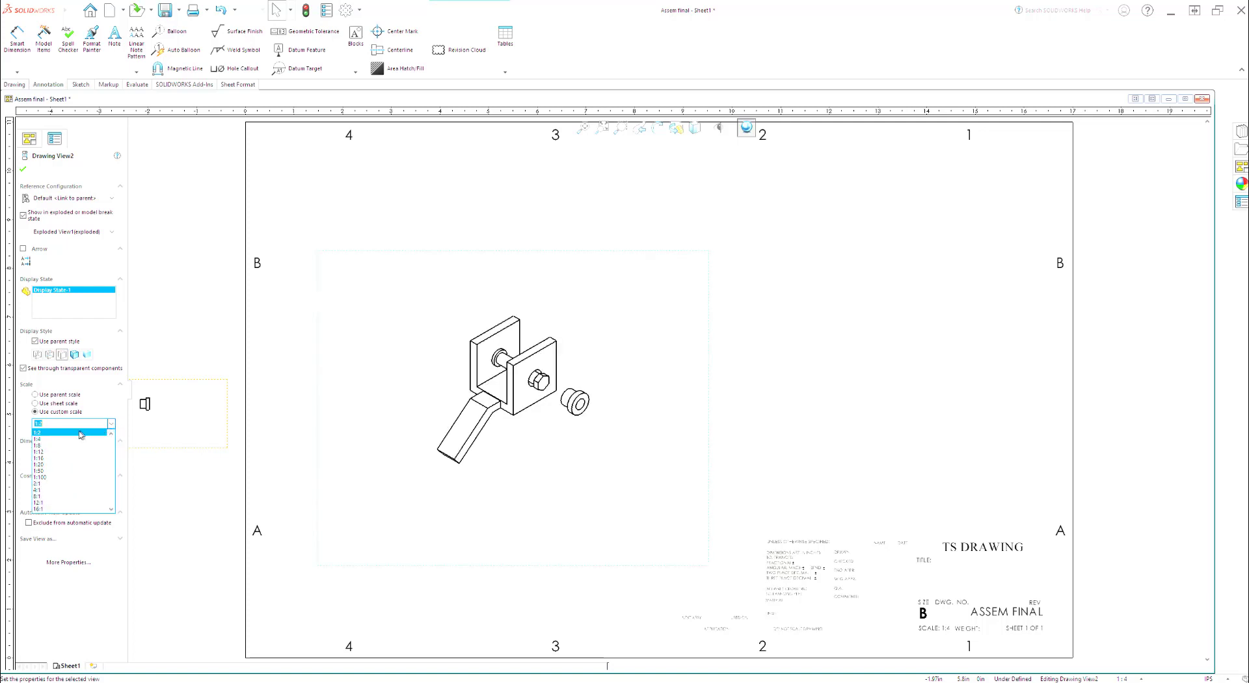
{"action": "scroll", "coordinate": [75, 440], "scroll_direction": "up", "scroll_amount": 1}
{"action": "left_click", "coordinate": [66, 440]}
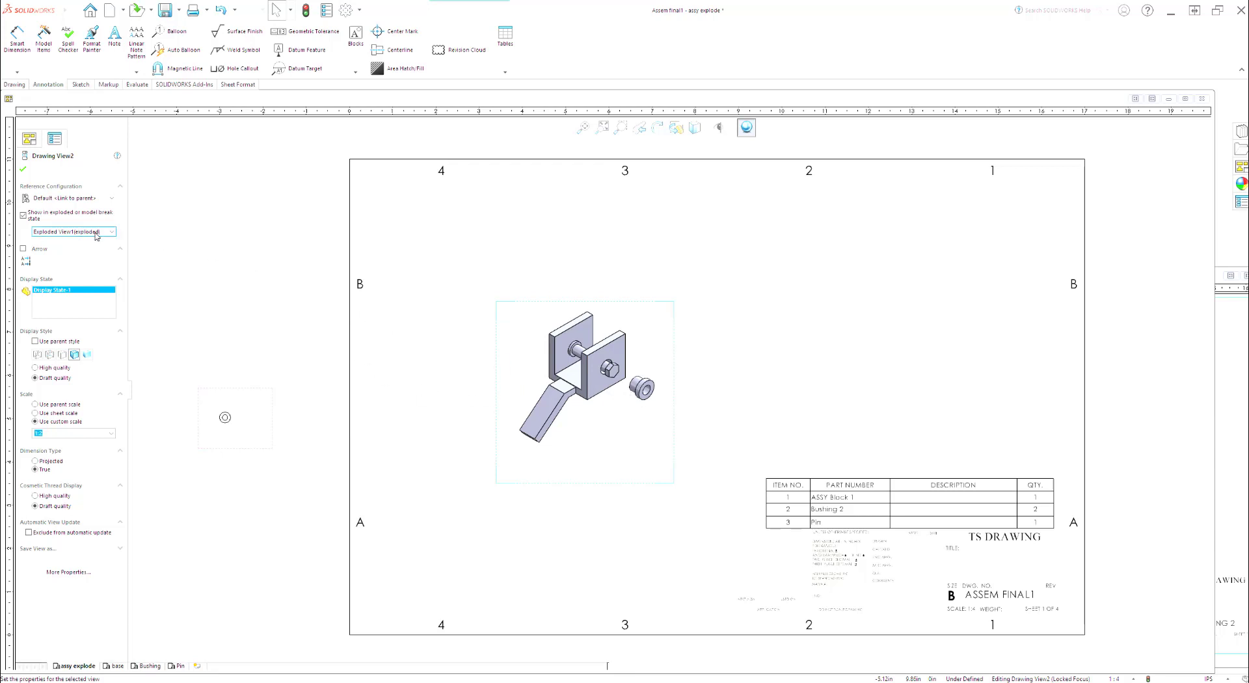
Step: Try Exploded View4, Exploded View5 and Exploded View6 in turn on the isometric drawing view
{"action": "left_click", "coordinate": [97, 232]}
{"action": "left_click", "coordinate": [112, 232]}
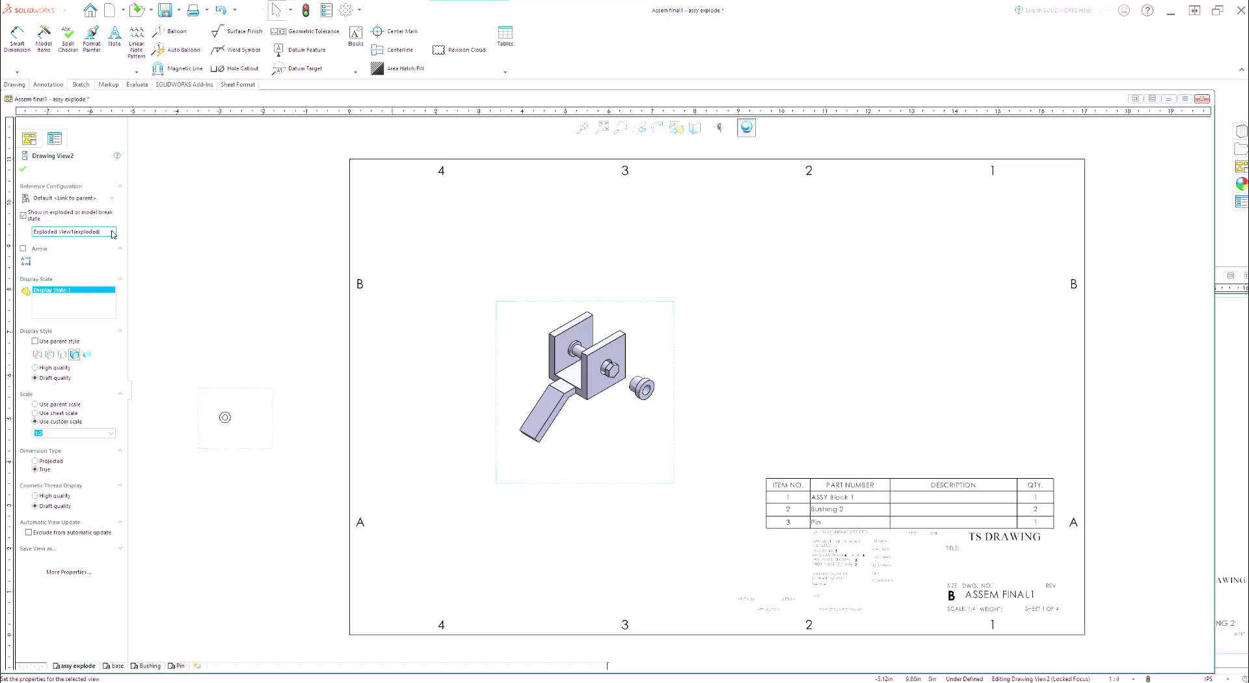
{"action": "left_click", "coordinate": [112, 232]}
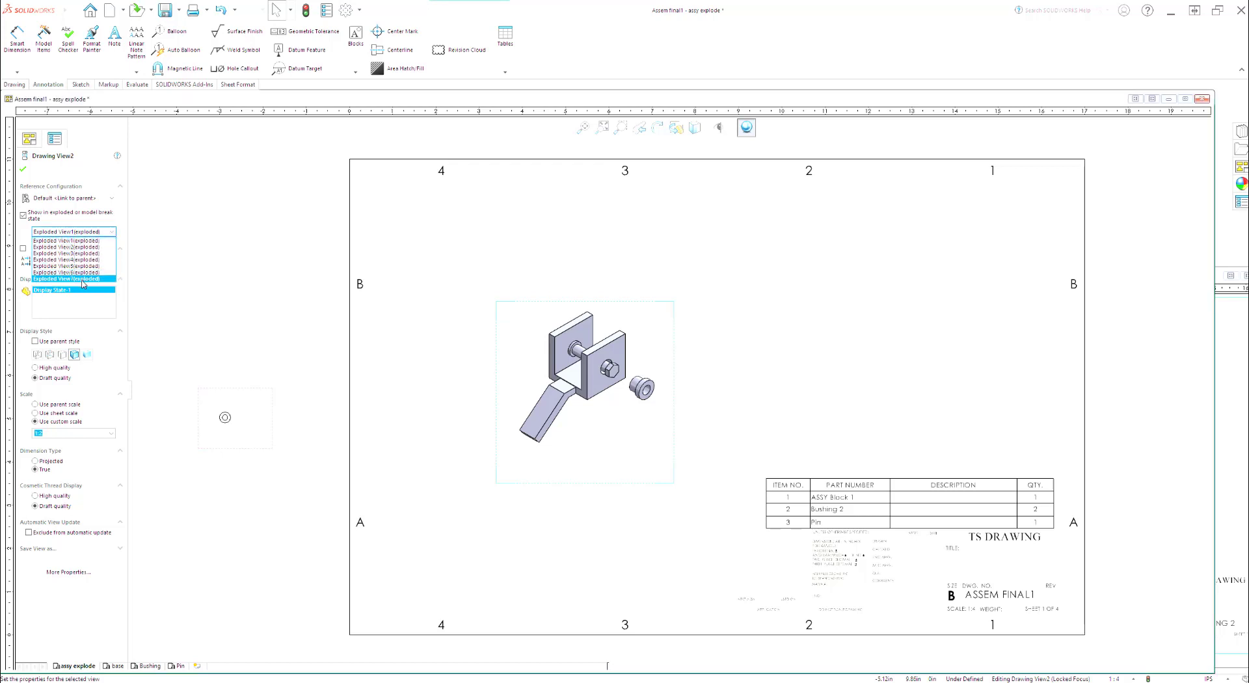
{"action": "left_click", "coordinate": [86, 260]}
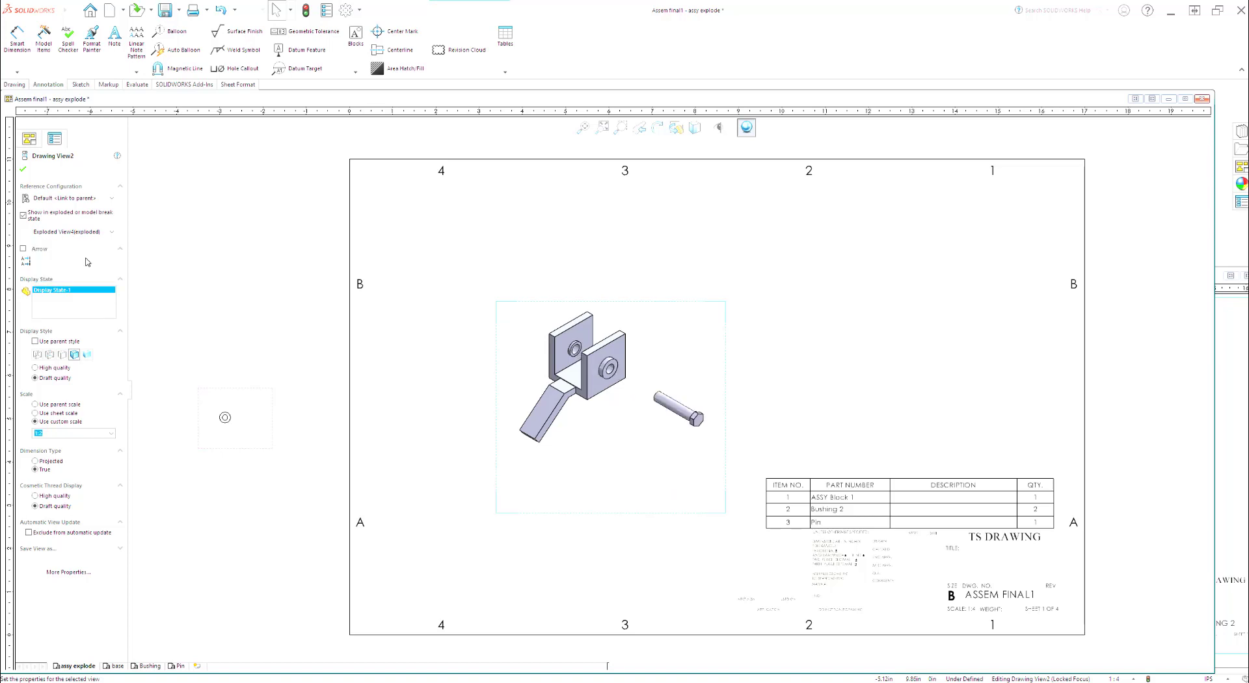
{"action": "left_click", "coordinate": [88, 233]}
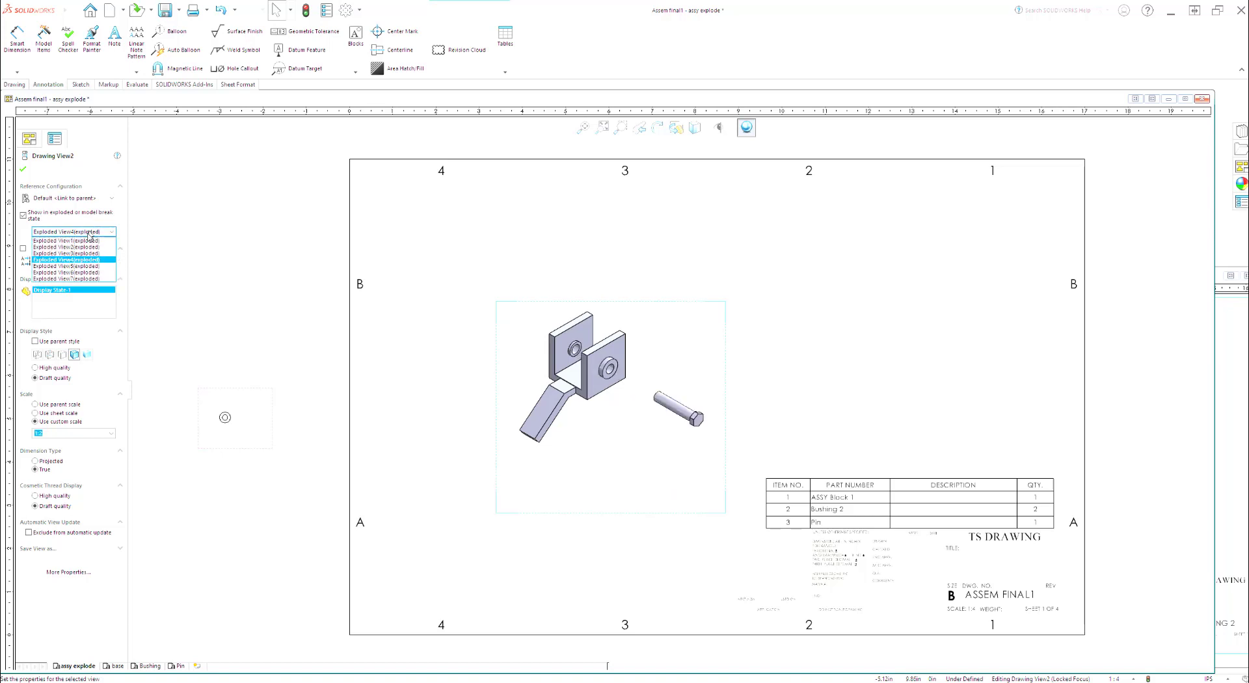
{"action": "left_click", "coordinate": [83, 266]}
{"action": "left_click", "coordinate": [86, 232]}
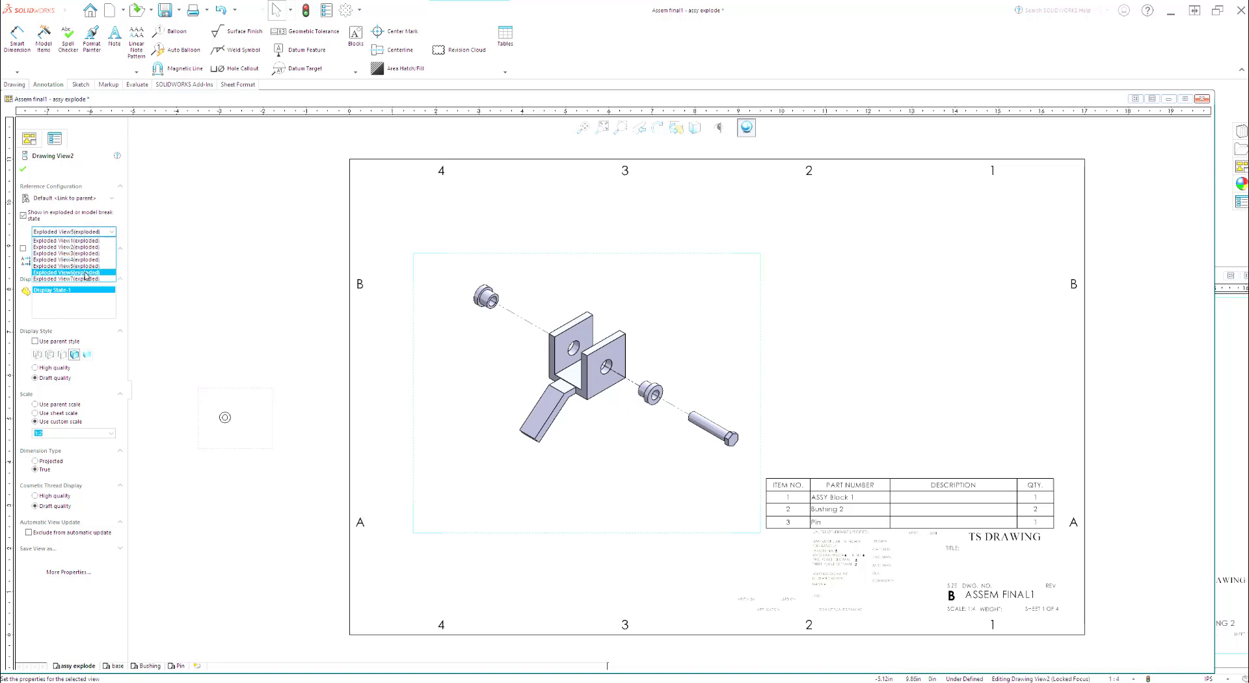
{"action": "left_click", "coordinate": [86, 272]}
Step: Show Exploded View7 in the isometric drawing view on the assy explode sheet
{"action": "left_click", "coordinate": [86, 232]}
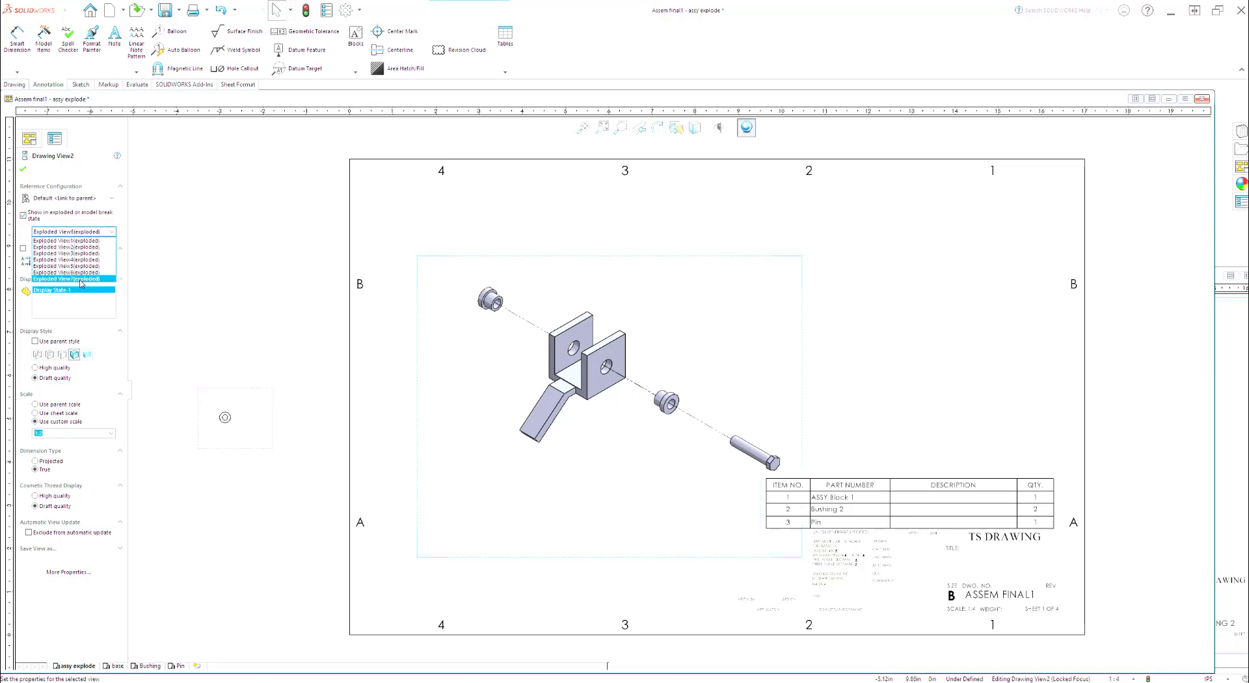
{"action": "left_click", "coordinate": [81, 279]}
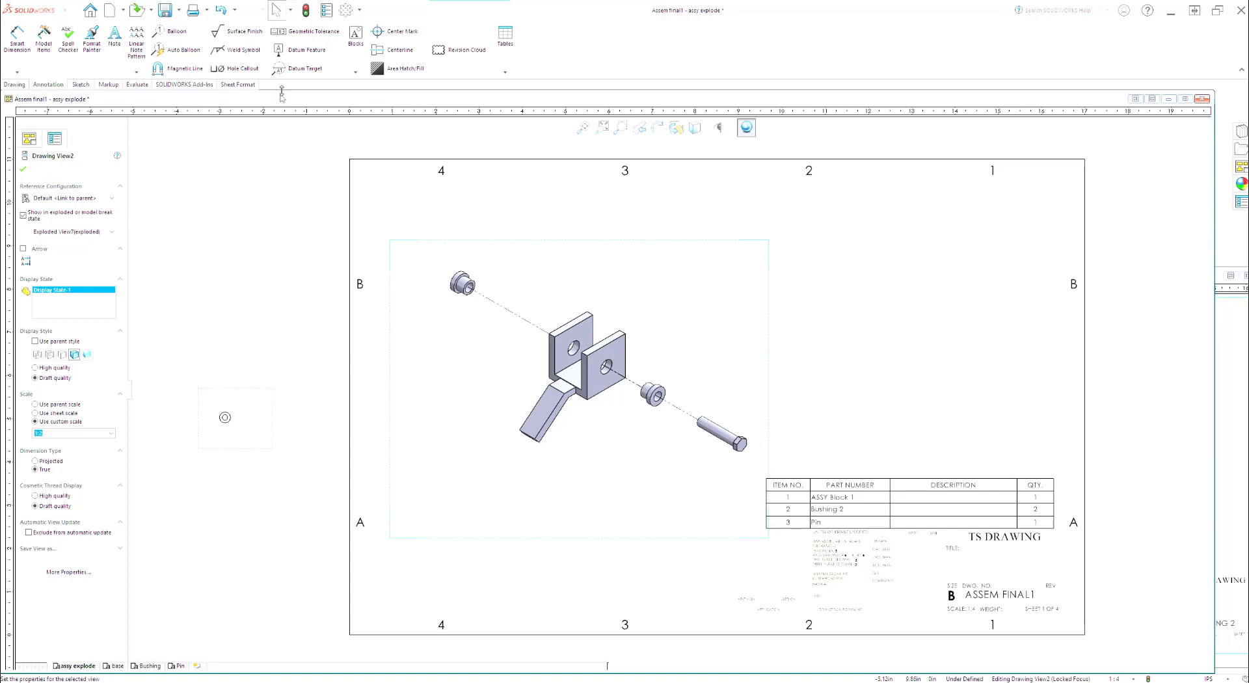
{"action": "left_click", "coordinate": [24, 169]}
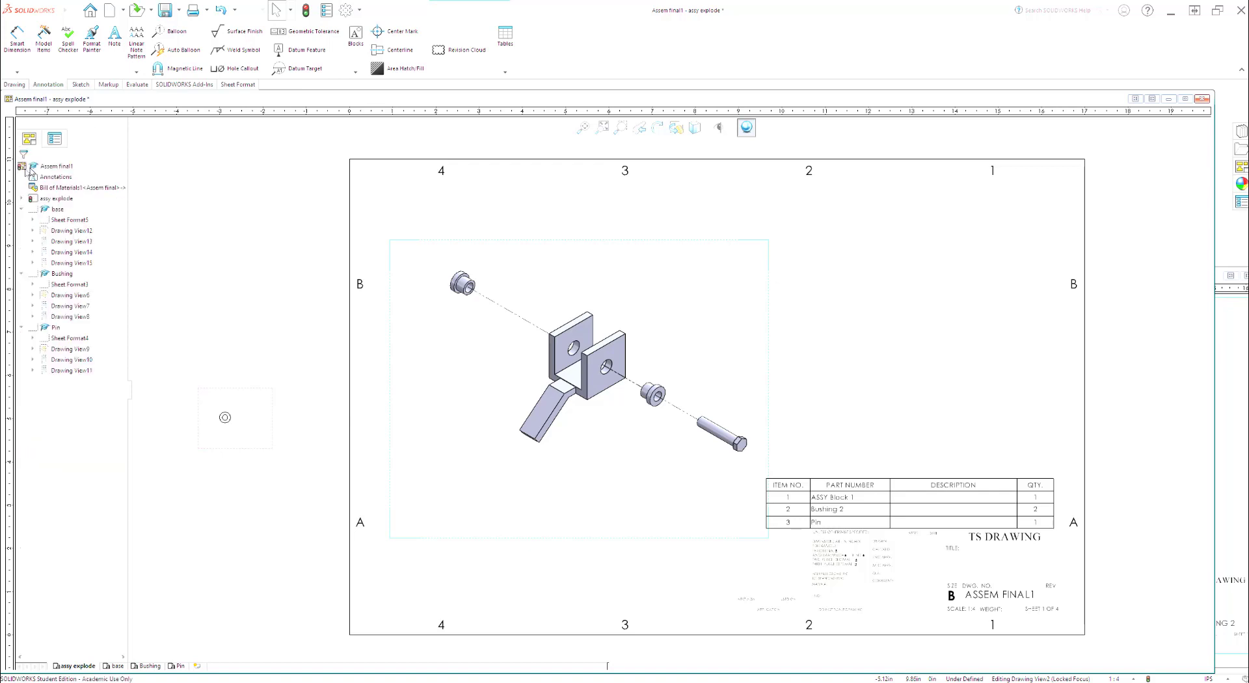
Step: Add item-number balloons to the upper bushing, the block, the lower bushing and the pin in the exploded view
{"action": "left_click", "coordinate": [158, 34]}
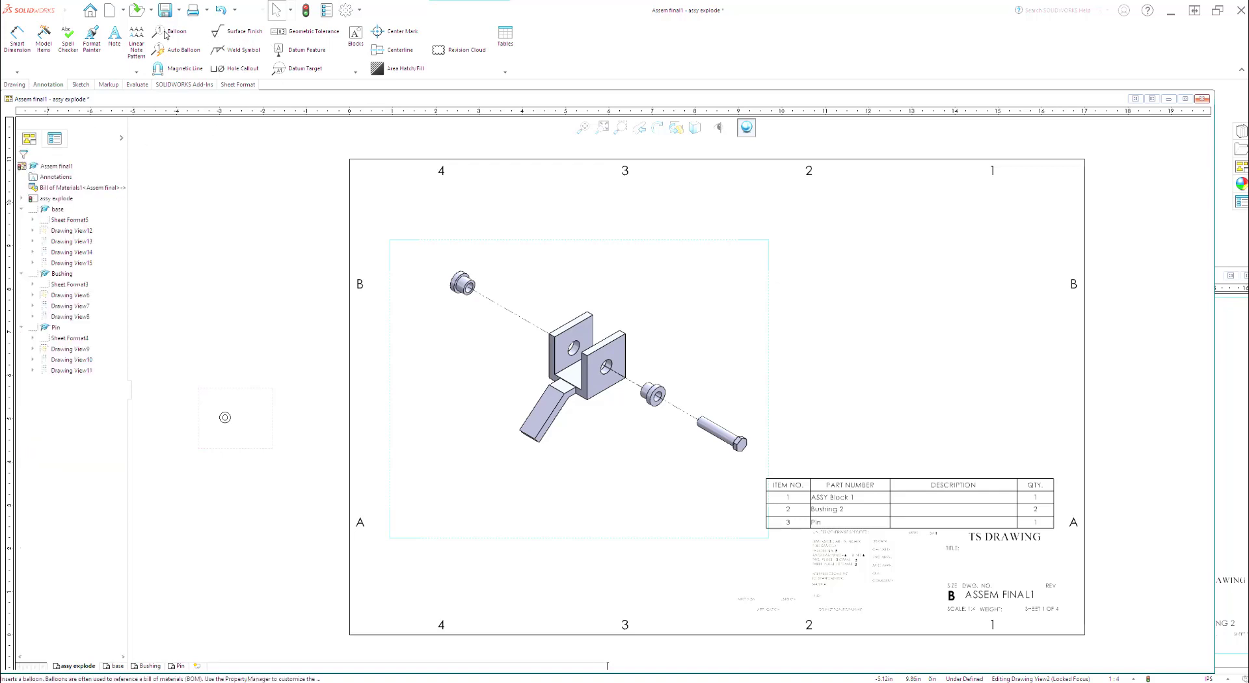
{"action": "left_click", "coordinate": [470, 284]}
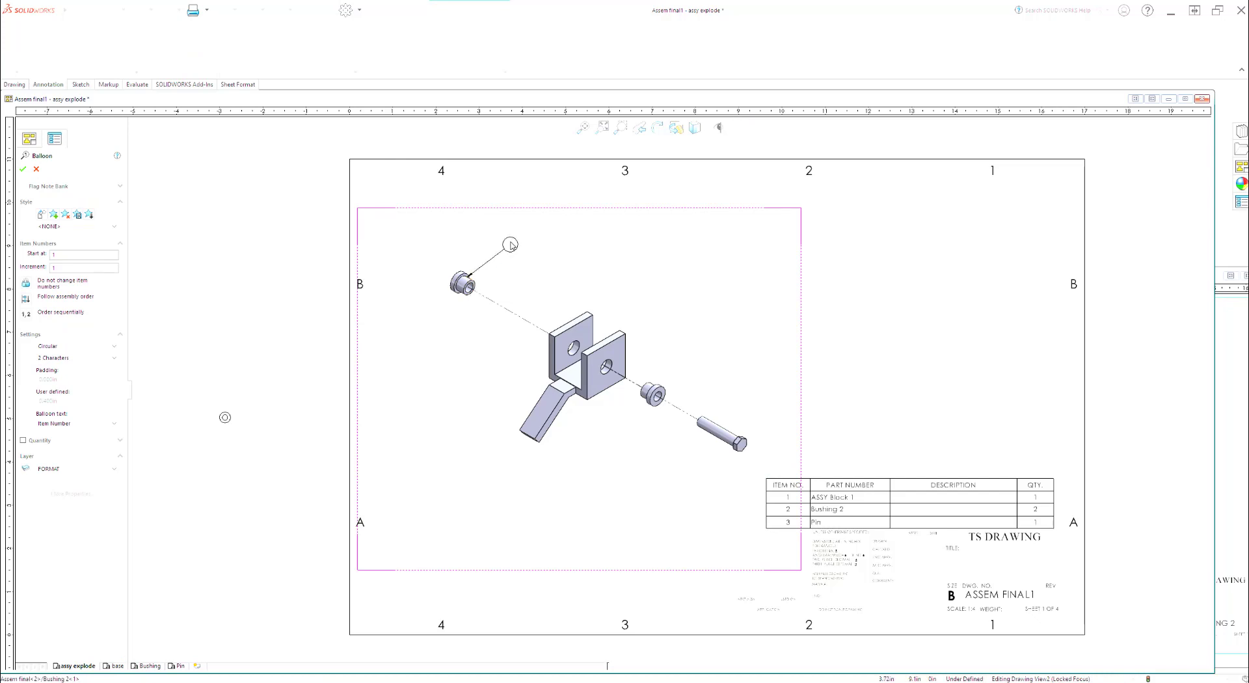
{"action": "left_click", "coordinate": [502, 248]}
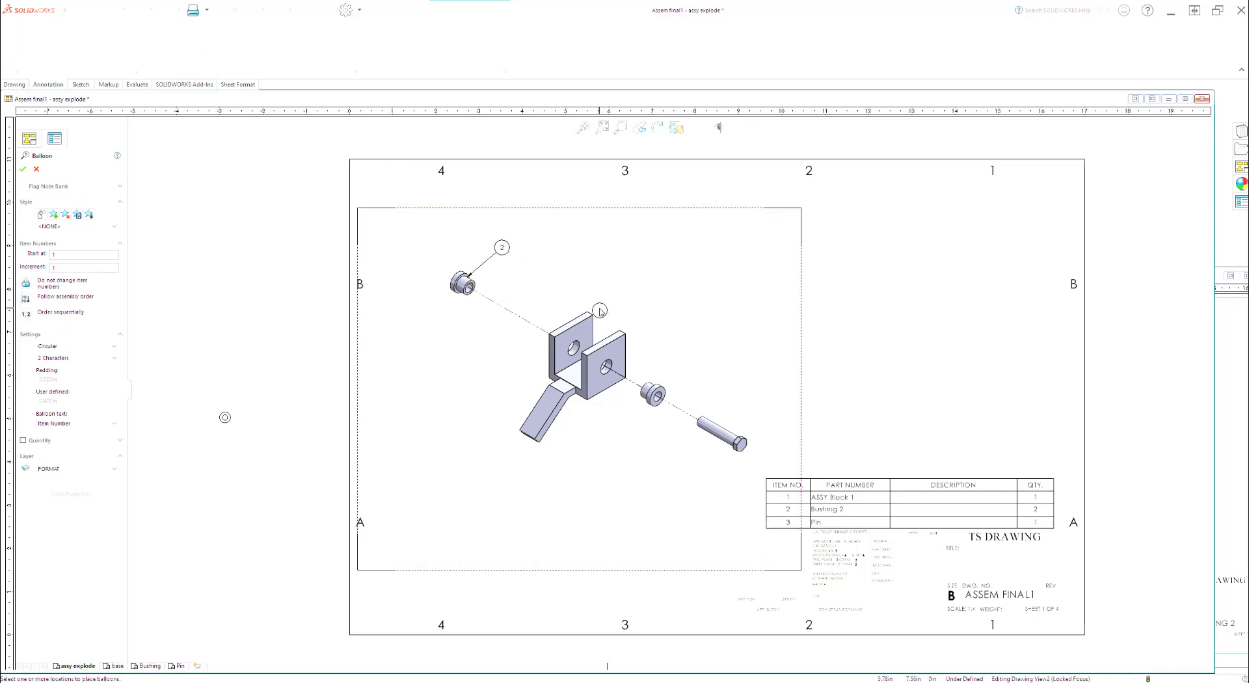
{"action": "left_click", "coordinate": [626, 337]}
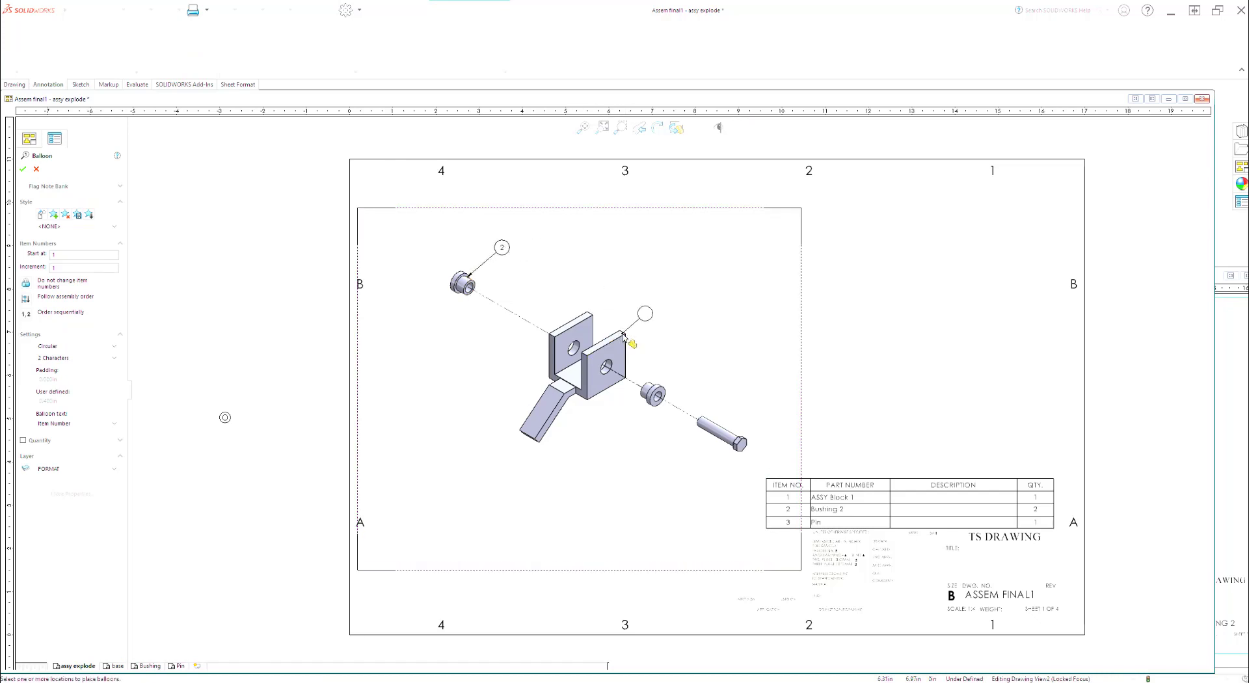
{"action": "left_click", "coordinate": [663, 294]}
{"action": "left_click", "coordinate": [667, 393]}
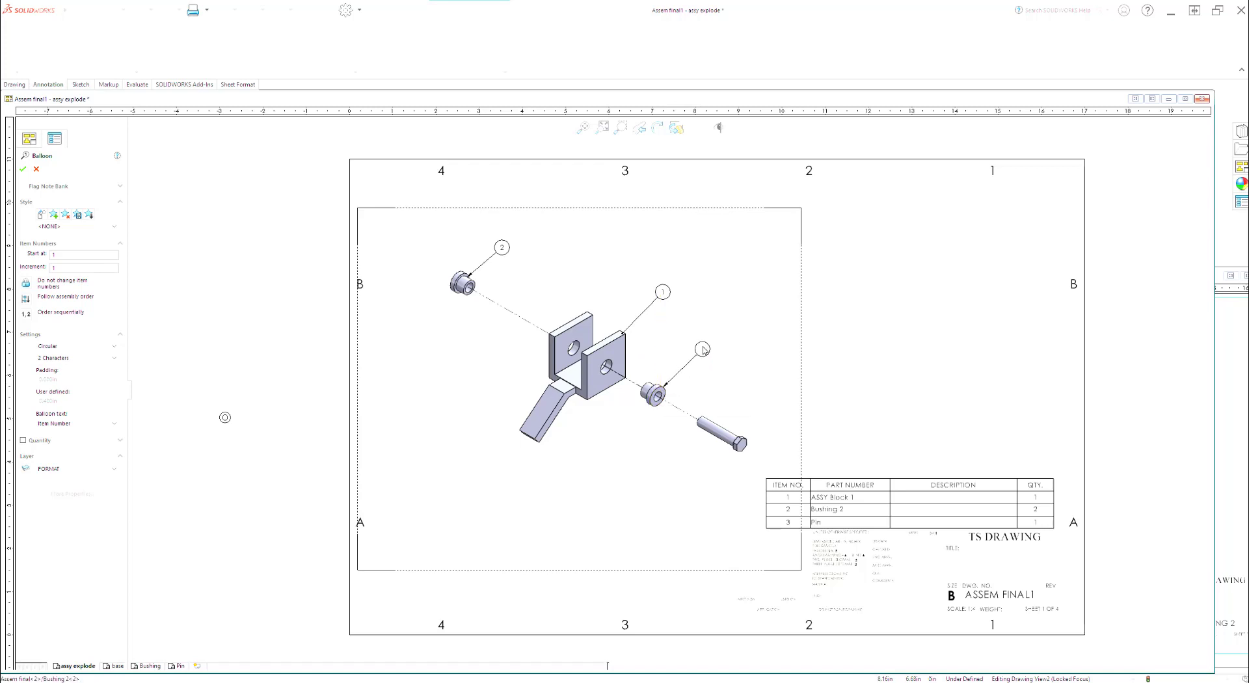
{"action": "left_click", "coordinate": [703, 350]}
{"action": "left_click", "coordinate": [725, 432]}
{"action": "left_click", "coordinate": [755, 390]}
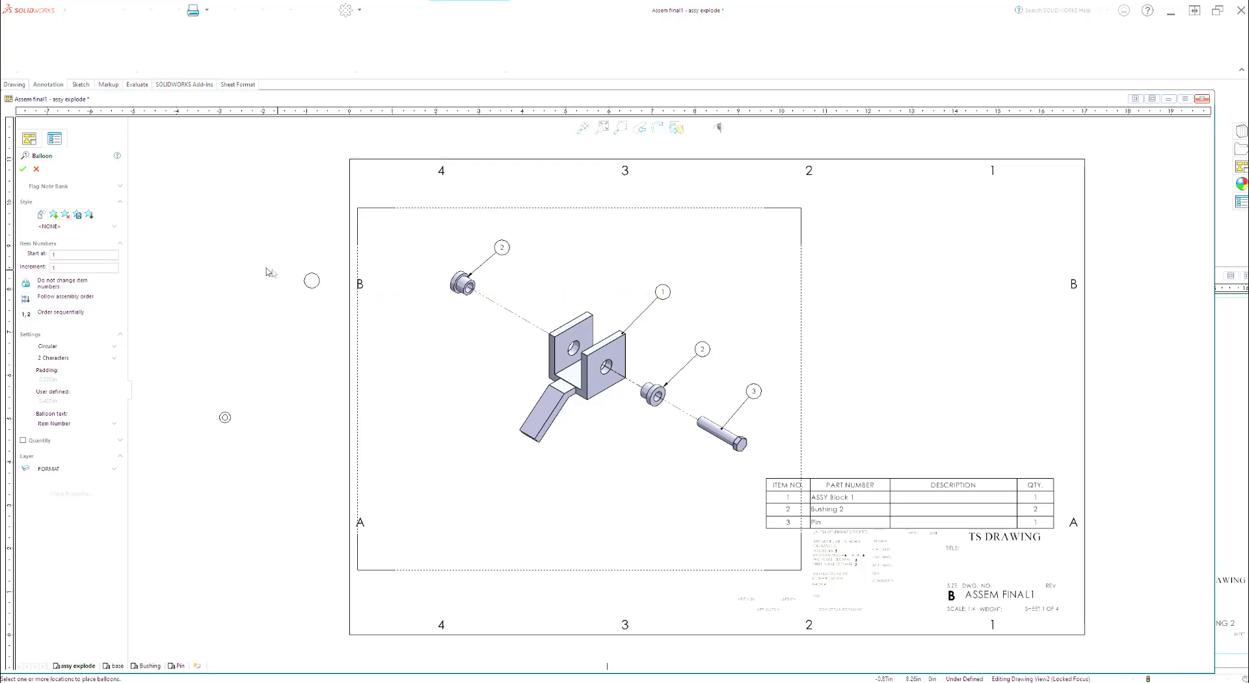
{"action": "left_click", "coordinate": [21, 170]}
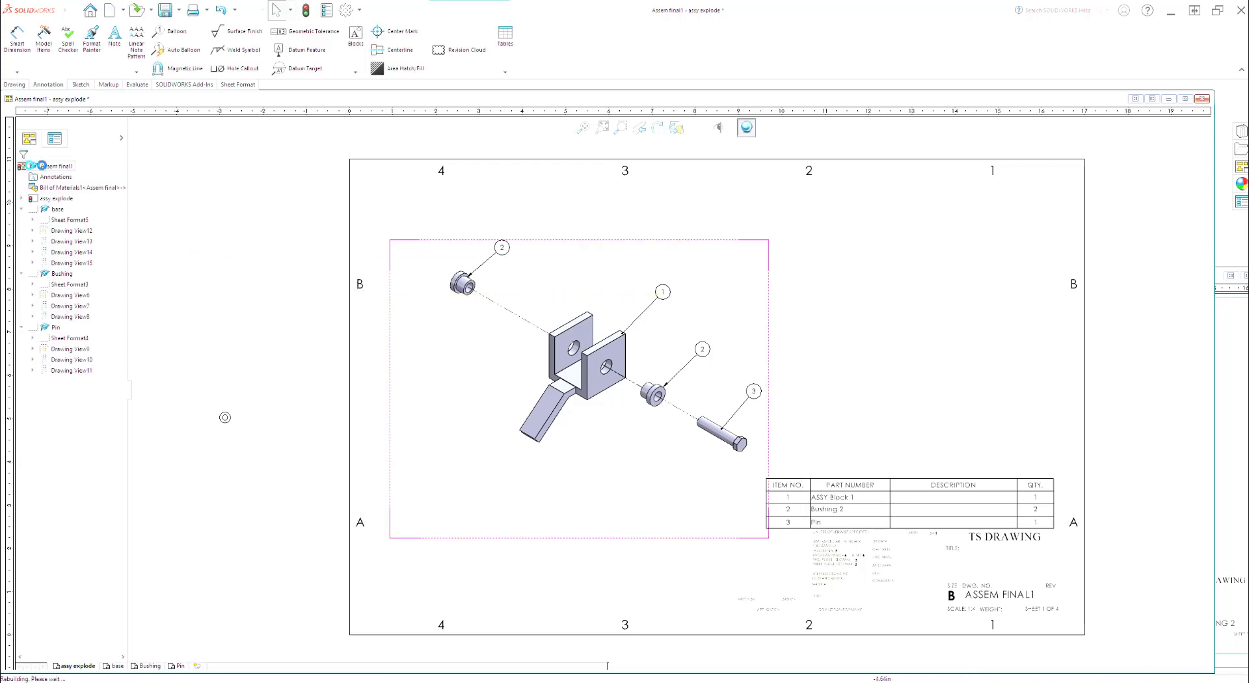
{"action": "left_click", "coordinate": [507, 74]}
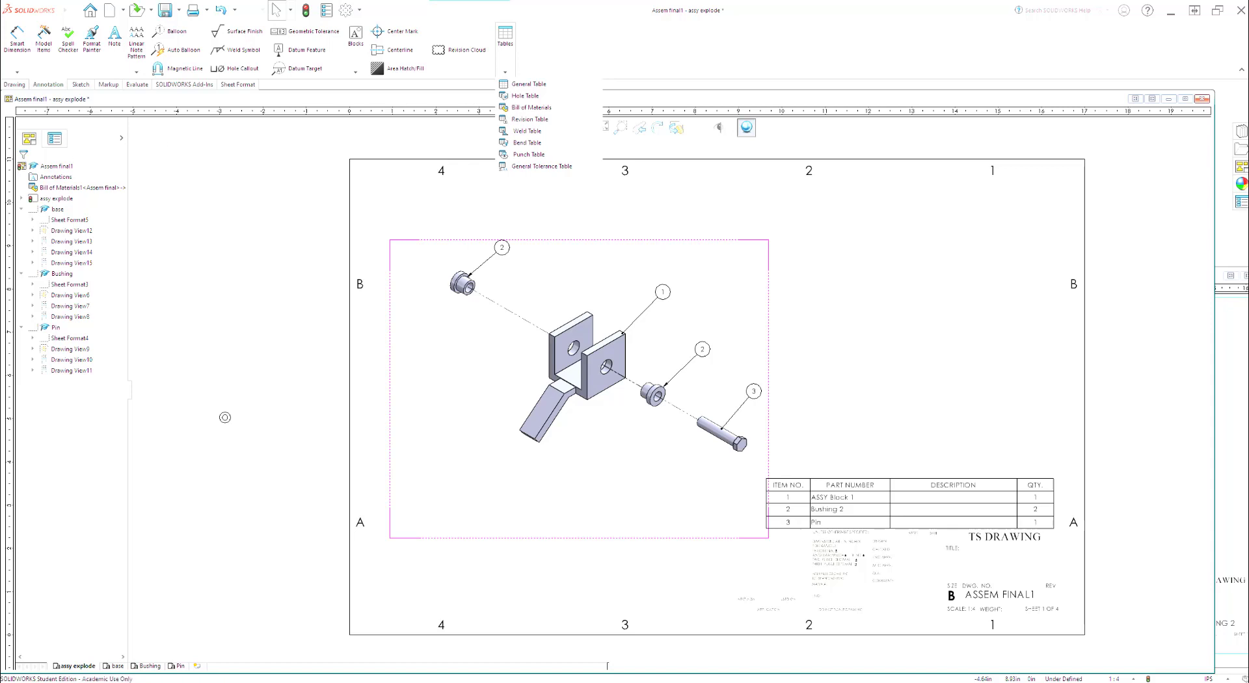
{"action": "left_click", "coordinate": [225, 417]}
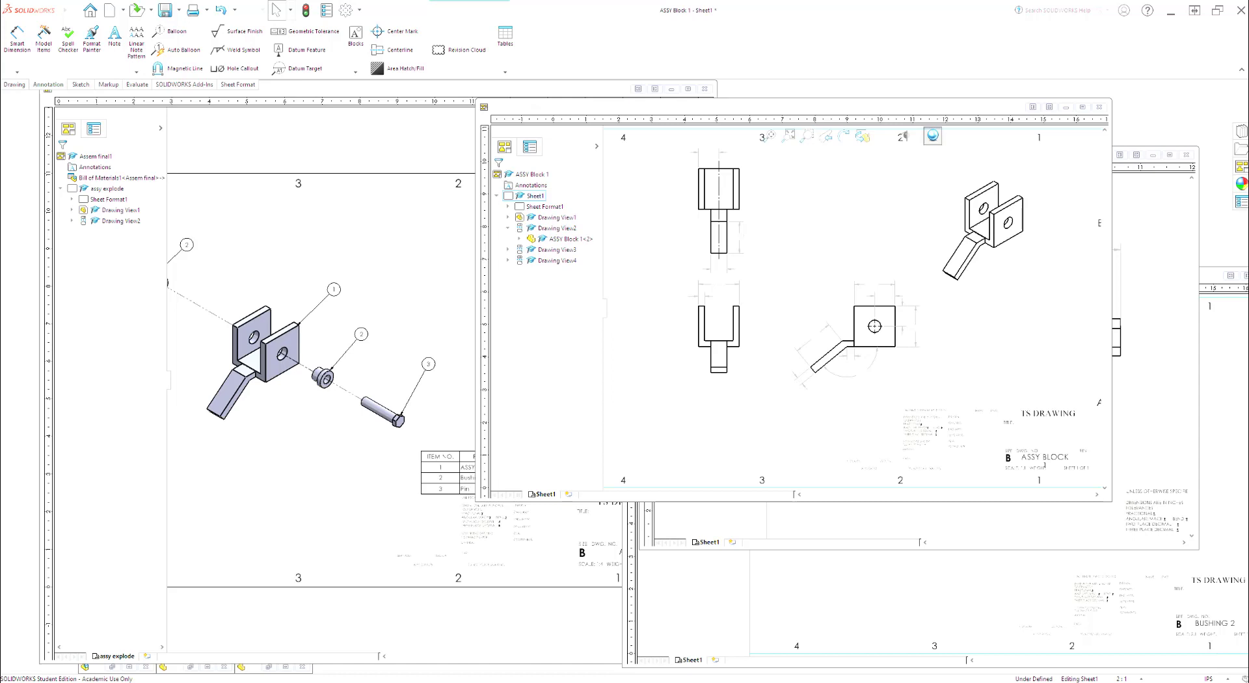
Step: Look over the open Assem final1, ASSY Block 1, Pin and Bushing 2 drawings one after another
{"action": "left_click", "coordinate": [347, 147]}
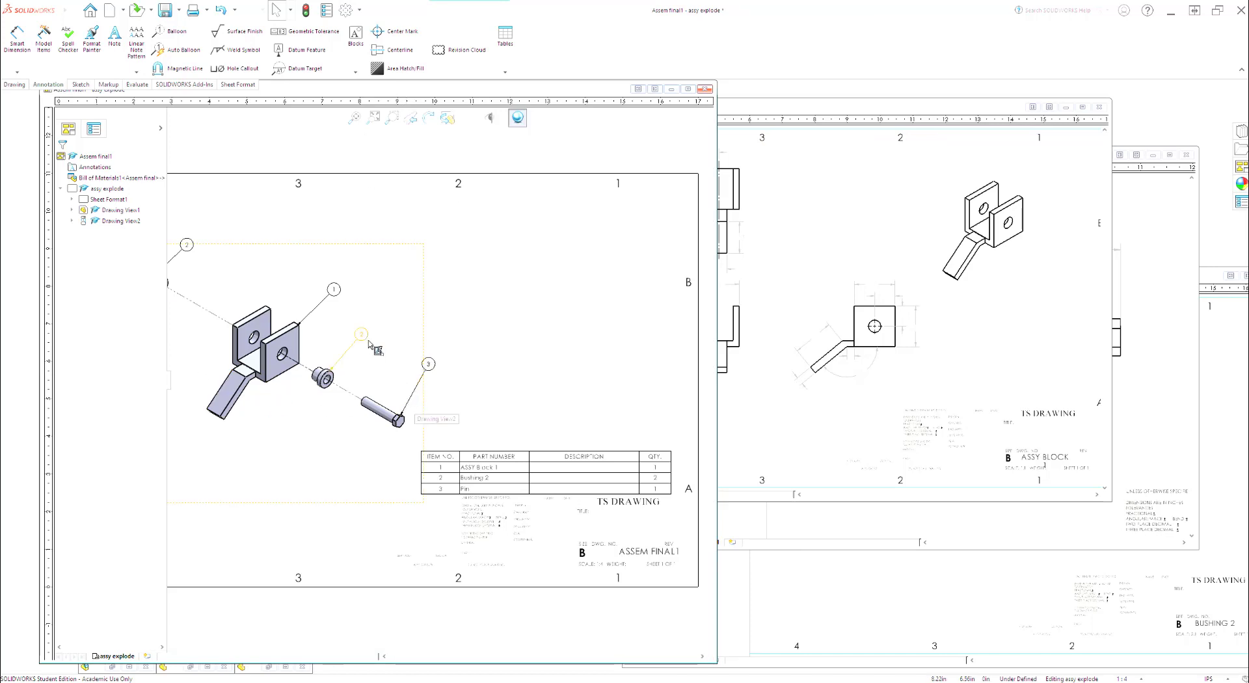
{"action": "left_click", "coordinate": [830, 109]}
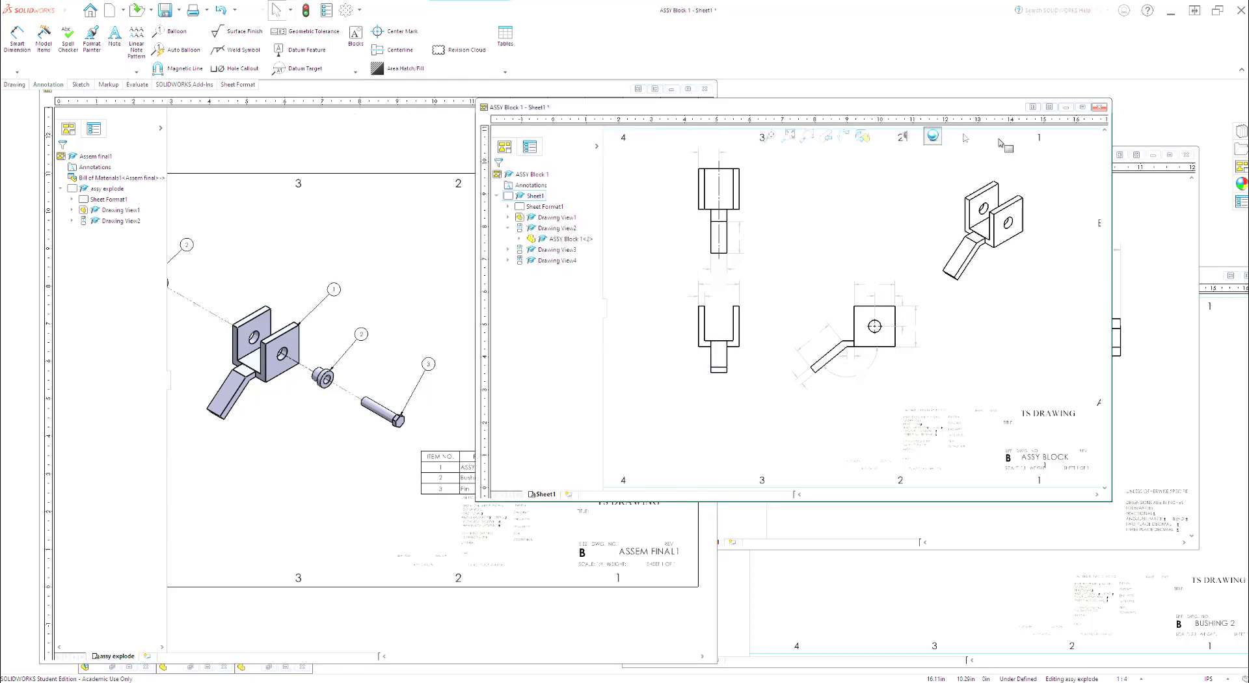
{"action": "left_click", "coordinate": [1149, 256]}
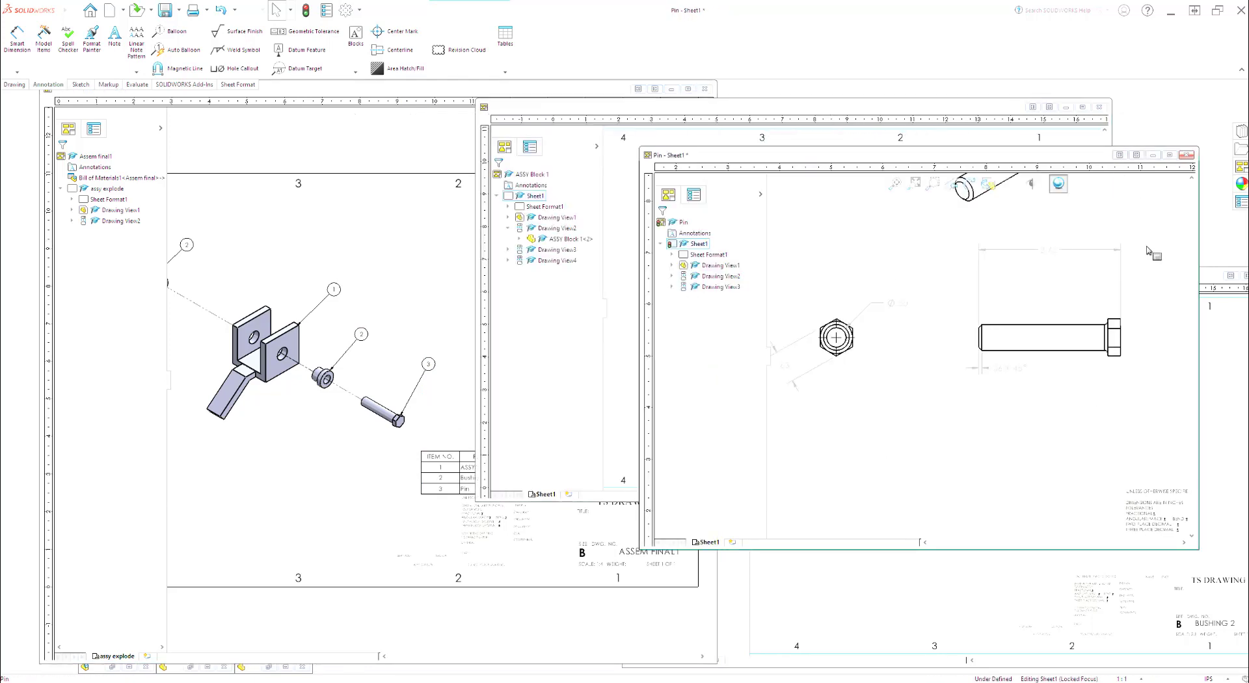
{"action": "left_click", "coordinate": [914, 603]}
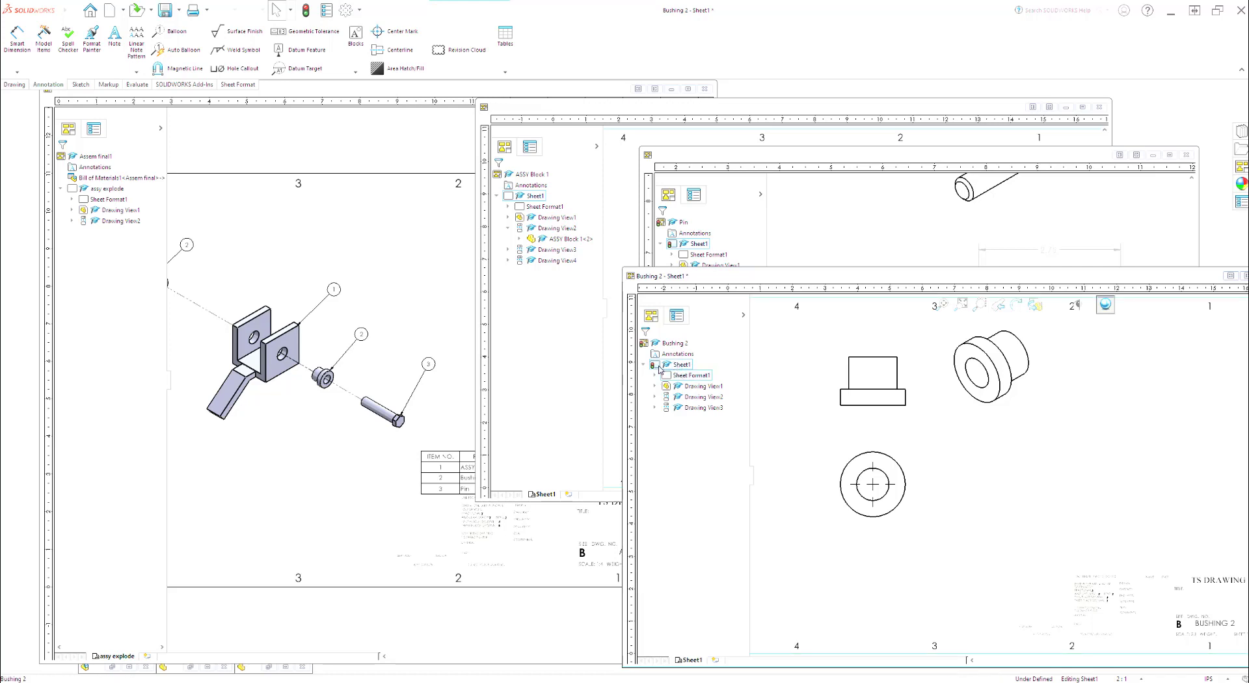
Step: Copy Sheet1 of the Pin drawing into the Assem final1 drawing and rename the copied sheet pin
{"action": "left_click", "coordinate": [775, 157]}
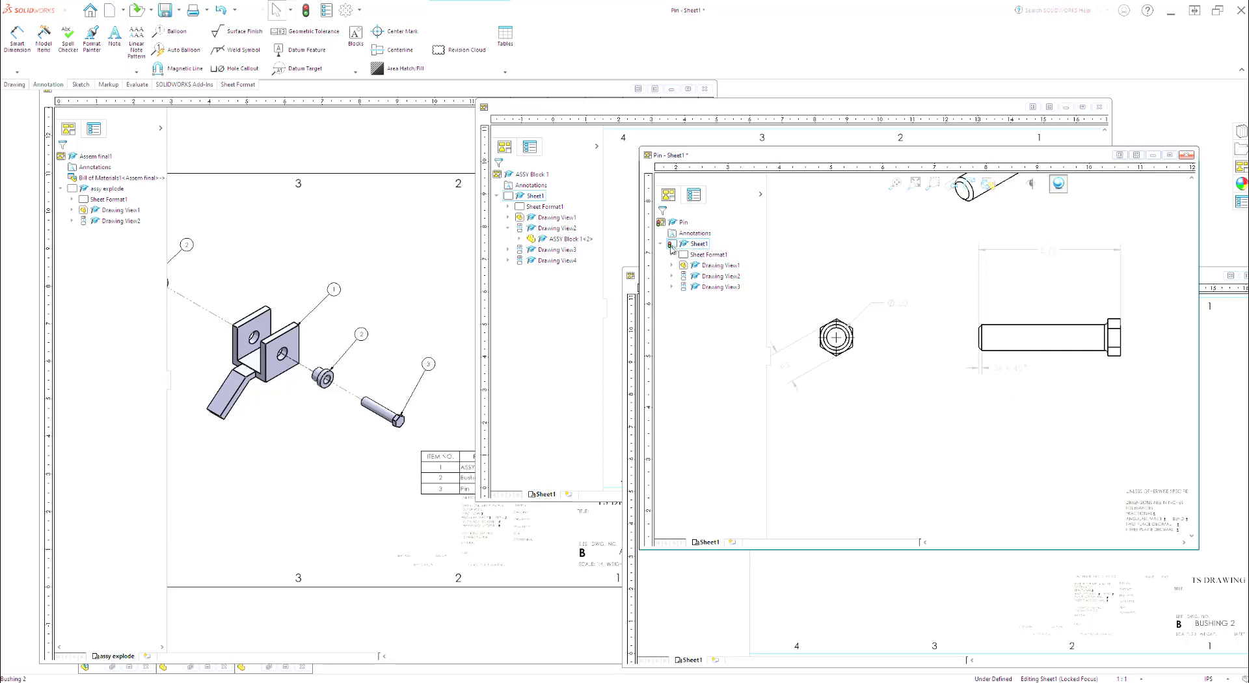
{"action": "left_click_drag", "start_coordinate": [672, 248], "coordinate": [98, 188]}
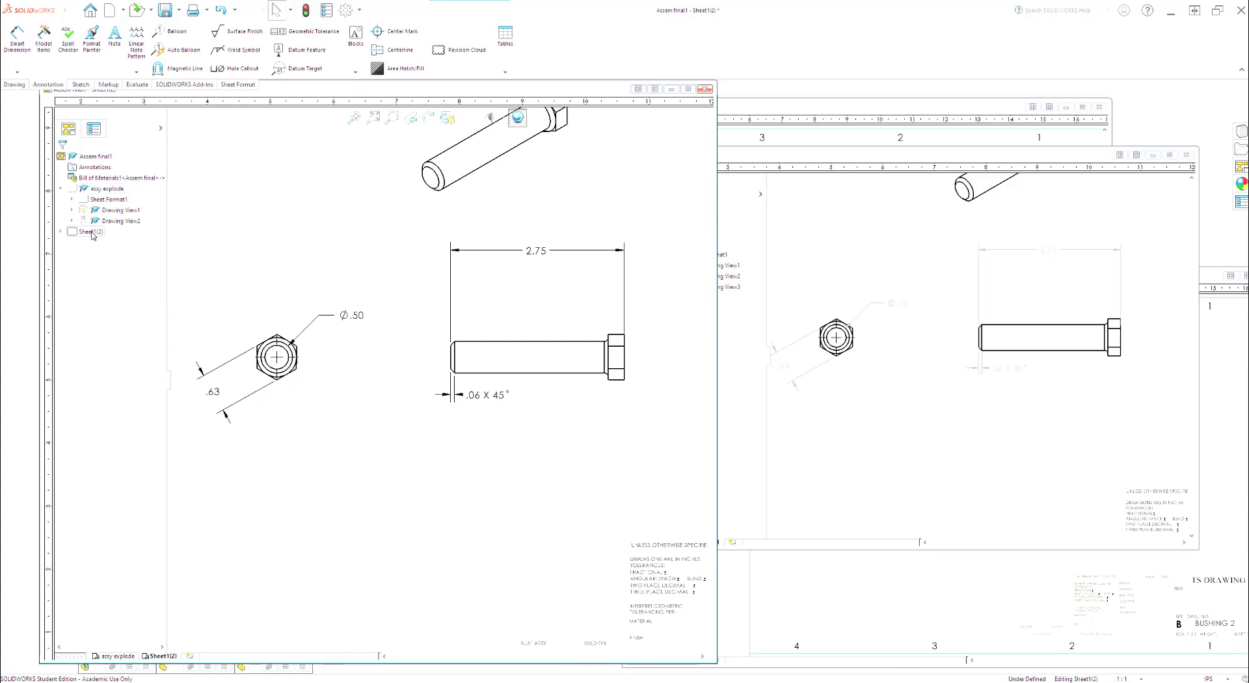
{"action": "right_click", "coordinate": [93, 235]}
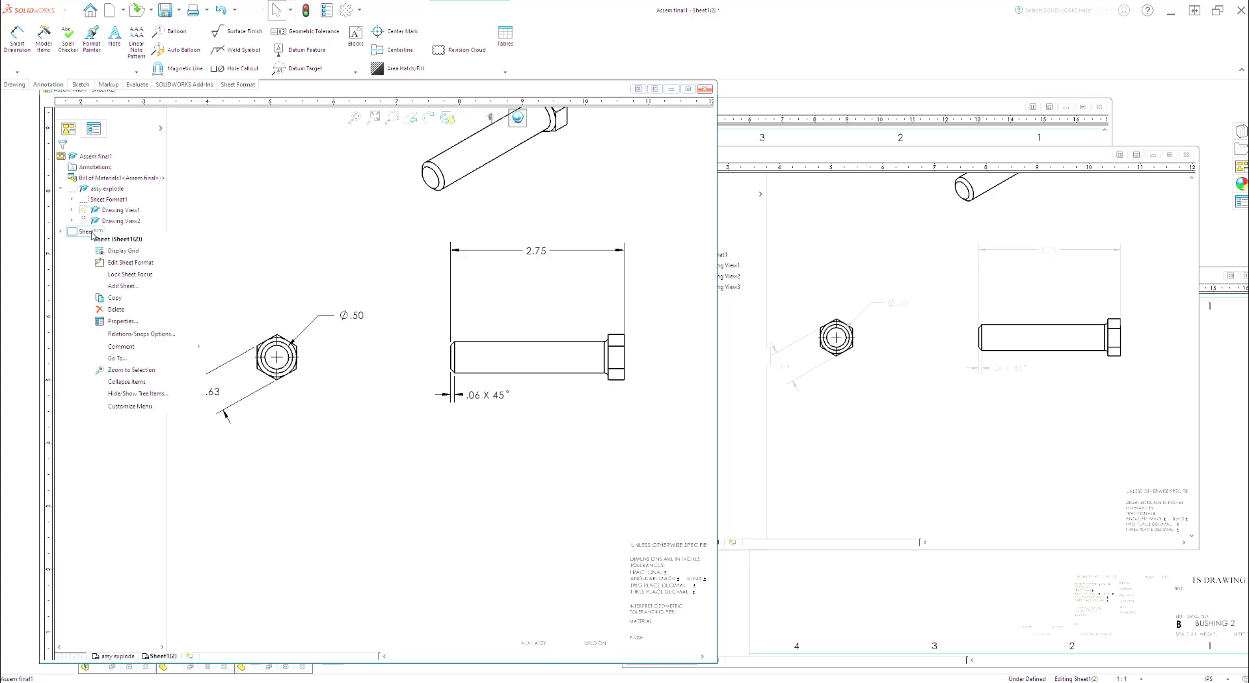
{"action": "left_click", "coordinate": [116, 321]}
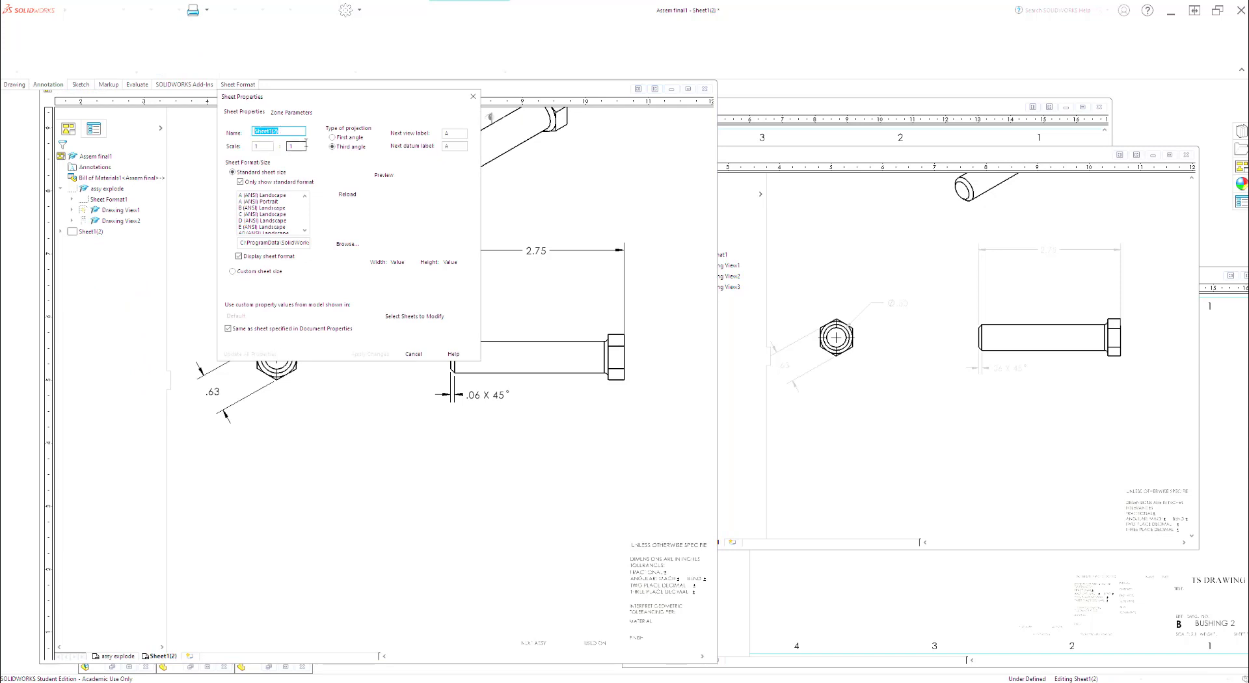
{"action": "type", "text": "pin"}
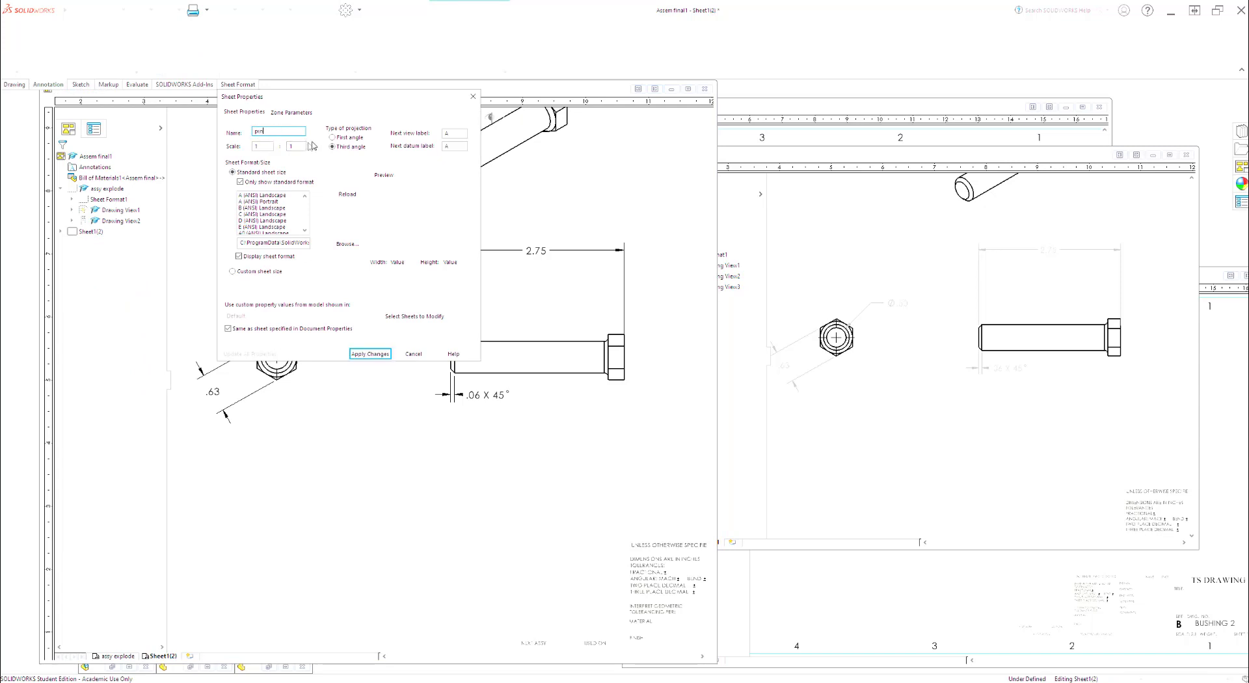
{"action": "left_click", "coordinate": [380, 356]}
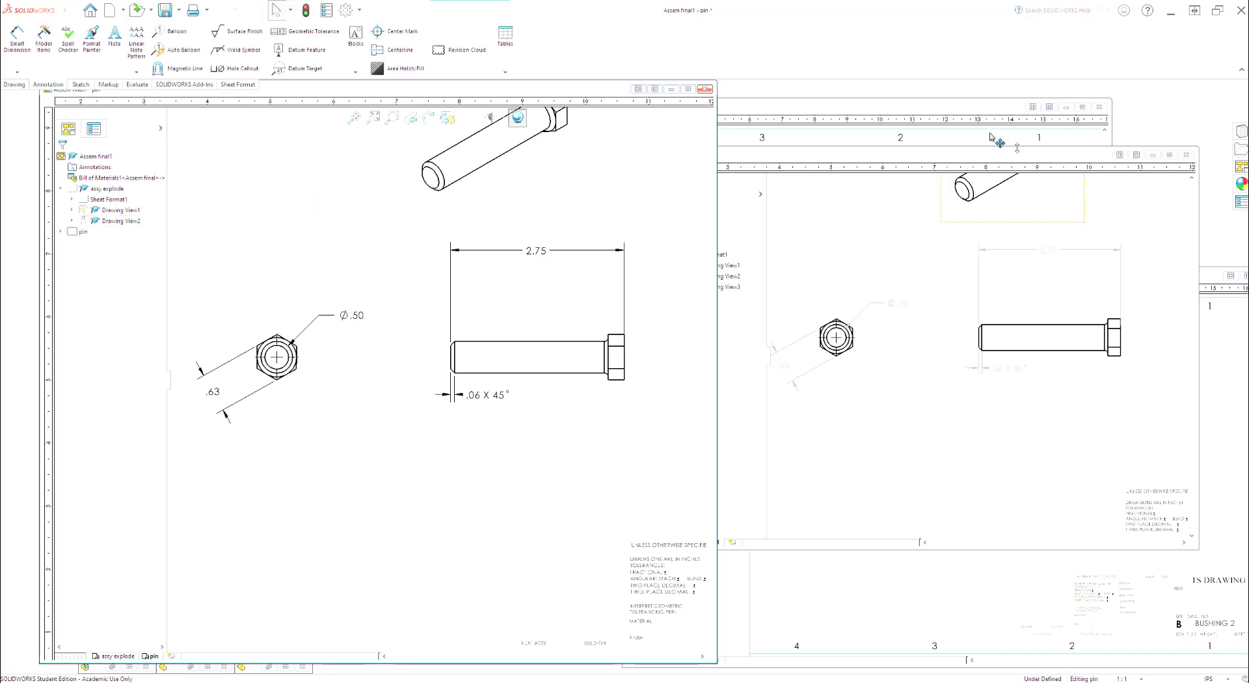
Step: Copy Sheet1 of the ASSY Block 1 drawing into the Assem final1 drawing and rename the copied sheet base
{"action": "left_click", "coordinate": [900, 106]}
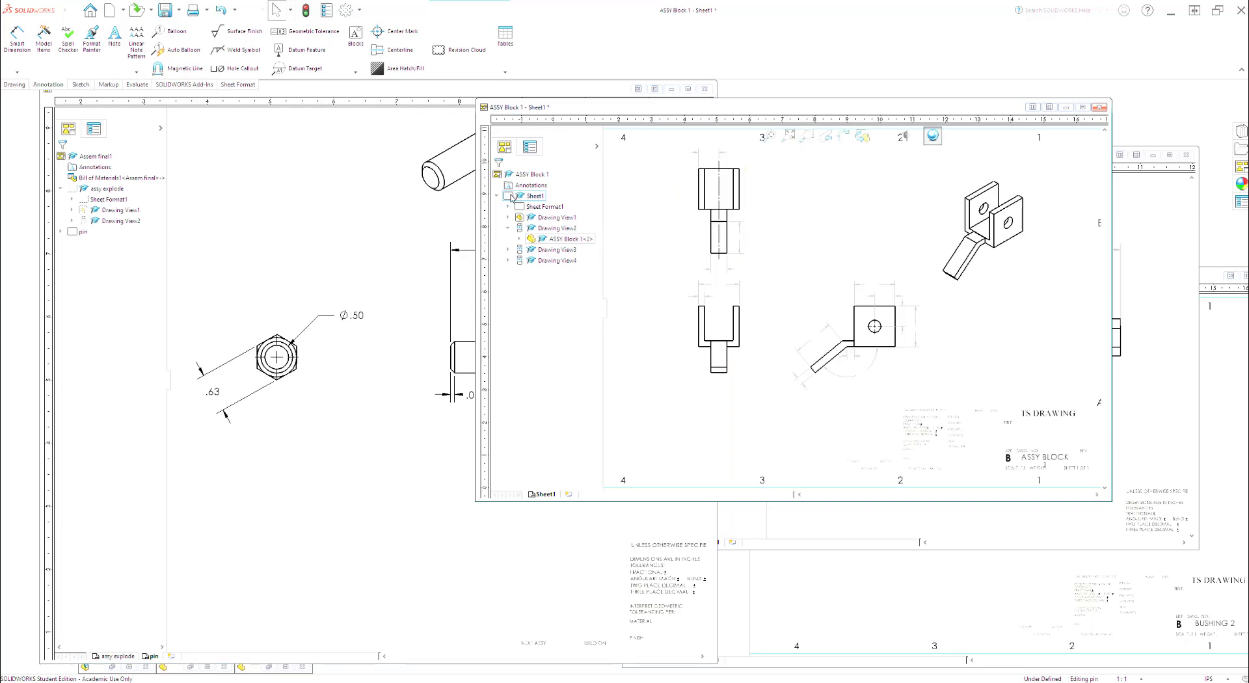
{"action": "left_click_drag", "start_coordinate": [512, 197], "coordinate": [83, 237]}
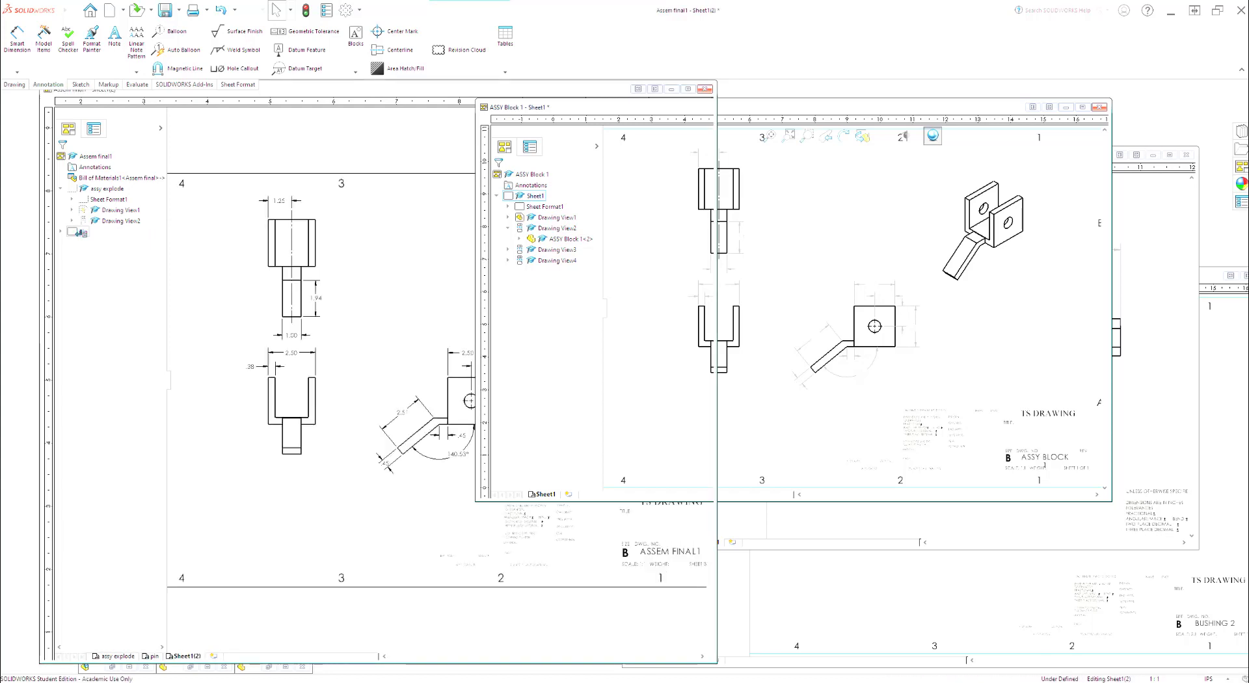
{"action": "right_click", "coordinate": [91, 245]}
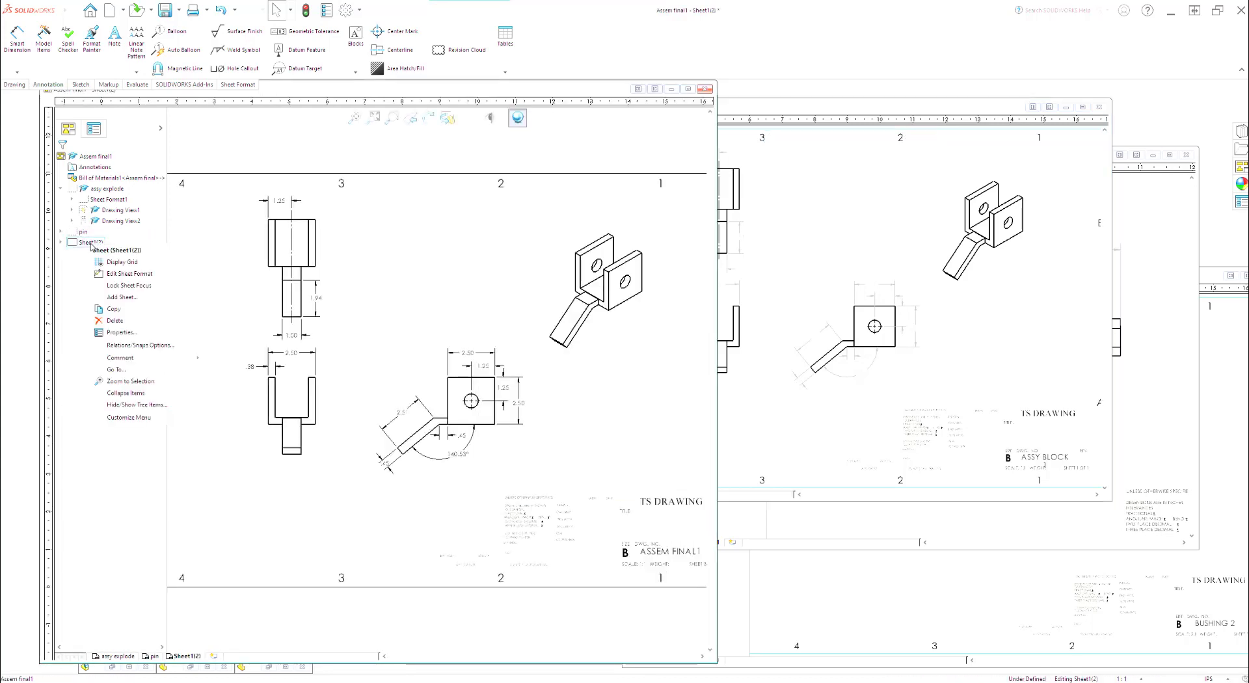
{"action": "left_click", "coordinate": [114, 333]}
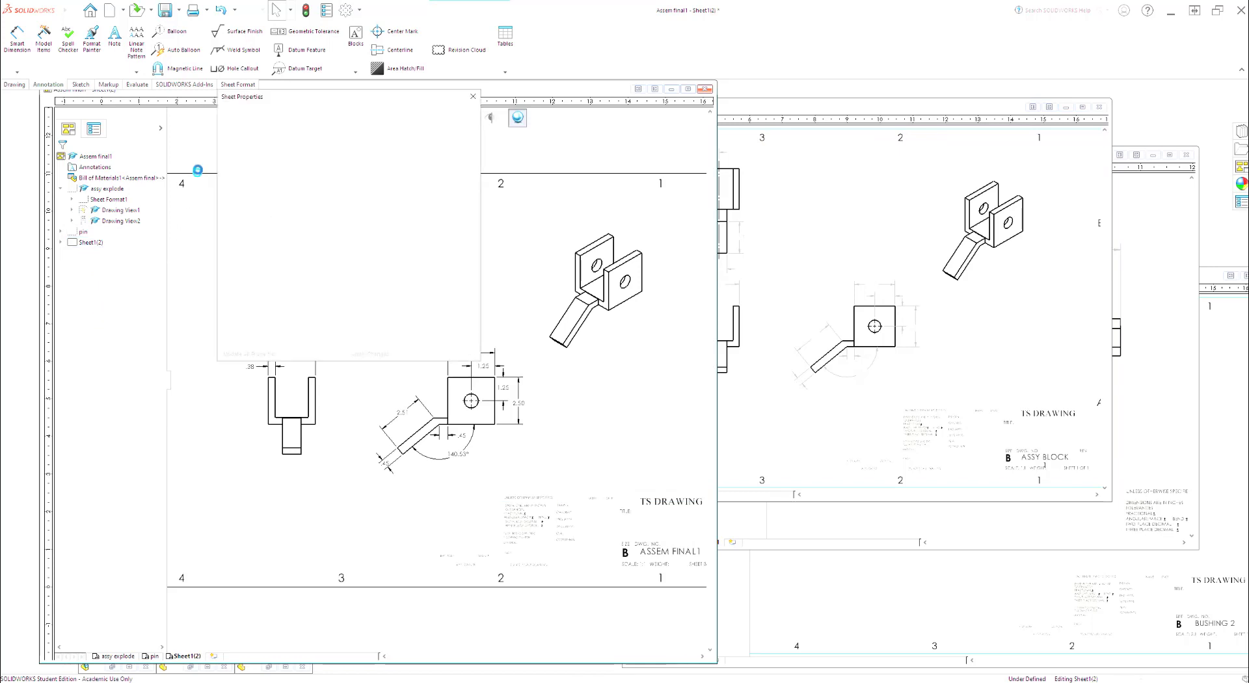
{"action": "left_click", "coordinate": [274, 133]}
{"action": "left_click_drag", "start_coordinate": [275, 133], "coordinate": [241, 140]}
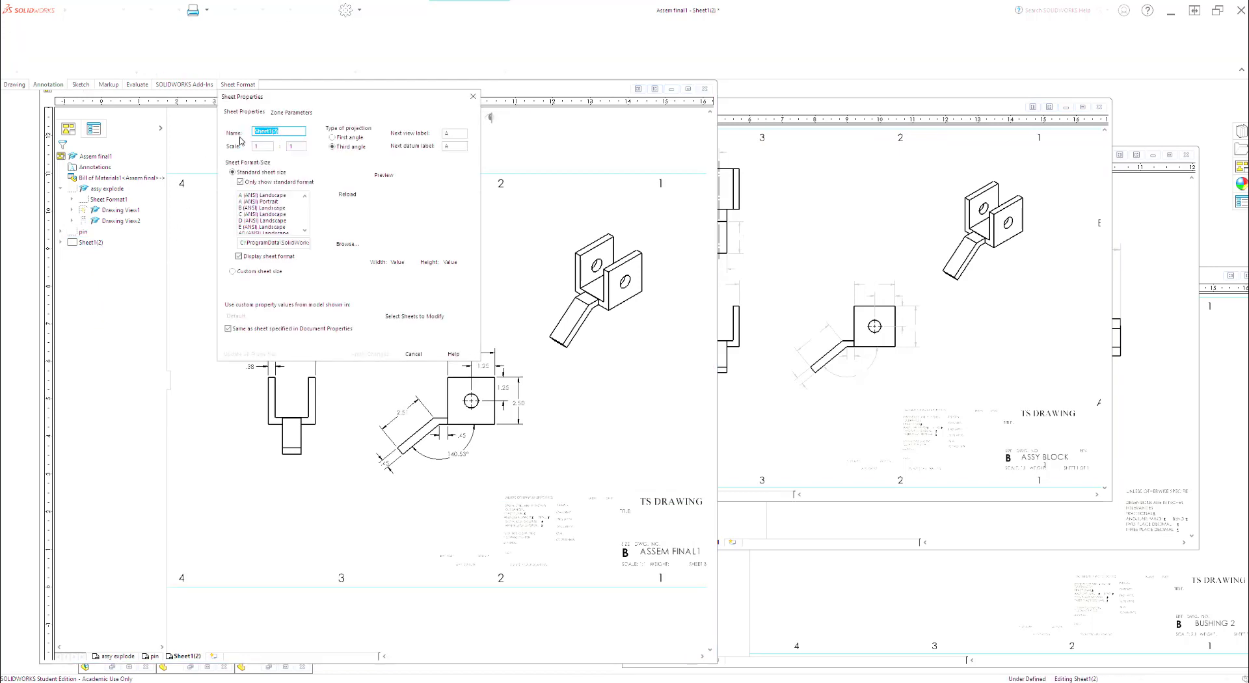
{"action": "type", "text": "base"}
{"action": "left_click", "coordinate": [380, 355]}
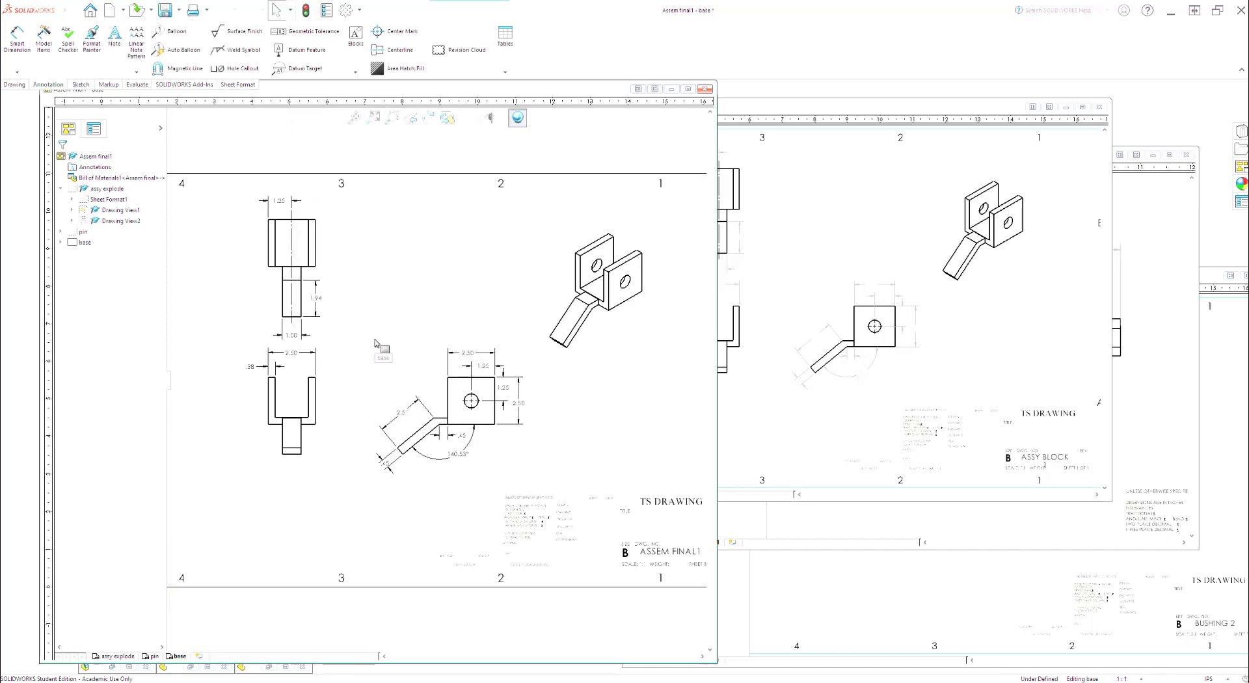
Step: Copy Sheet1 of the Bushing 2 drawing into the Assem final1 drawing and rename the copied sheet bushing
{"action": "left_click", "coordinate": [877, 604]}
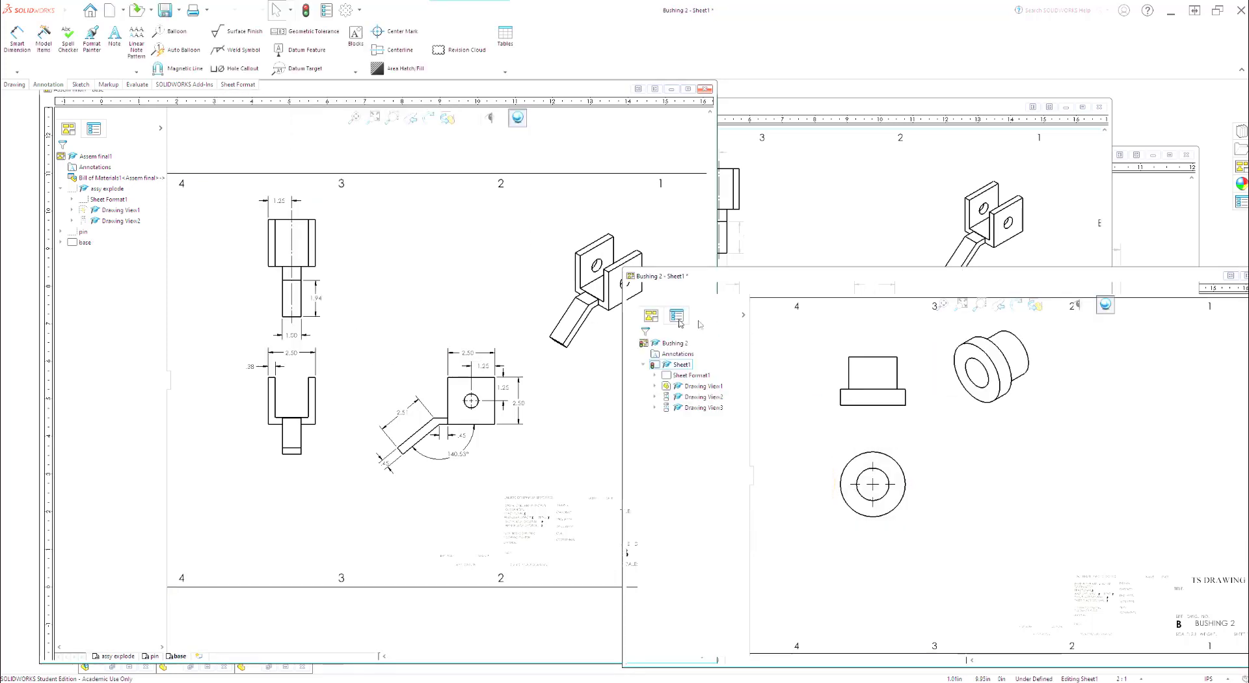
{"action": "left_click_drag", "start_coordinate": [657, 368], "coordinate": [76, 249]}
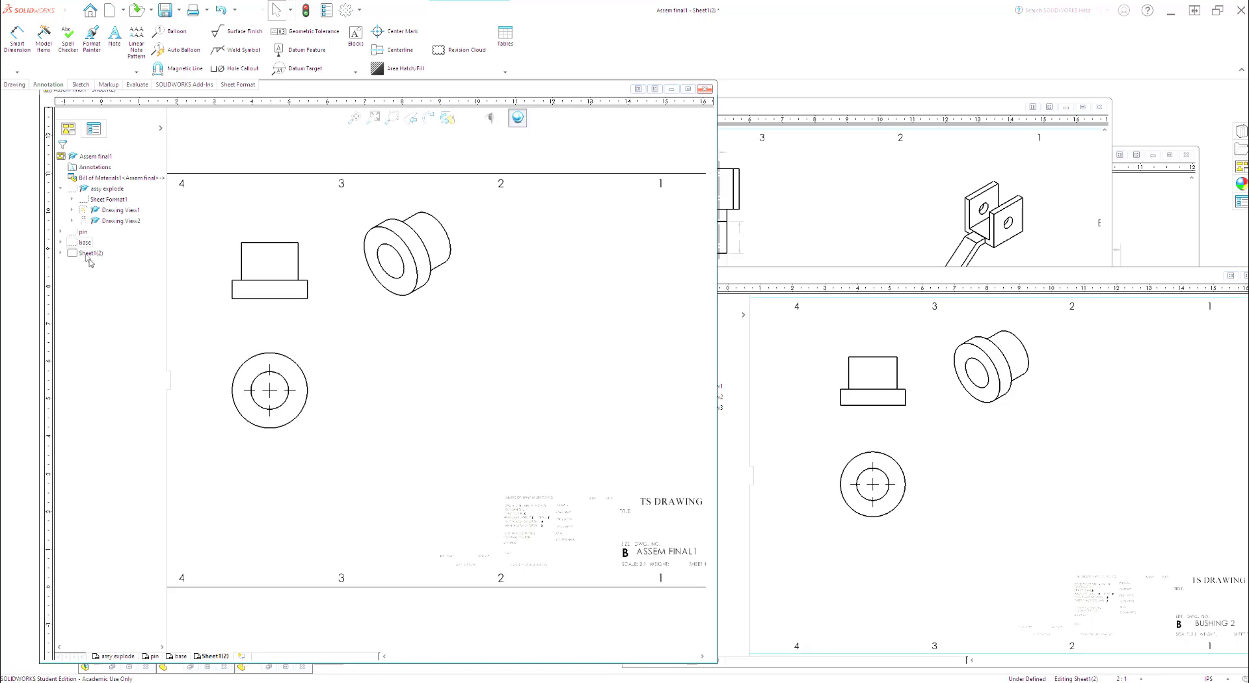
{"action": "right_click", "coordinate": [91, 253]}
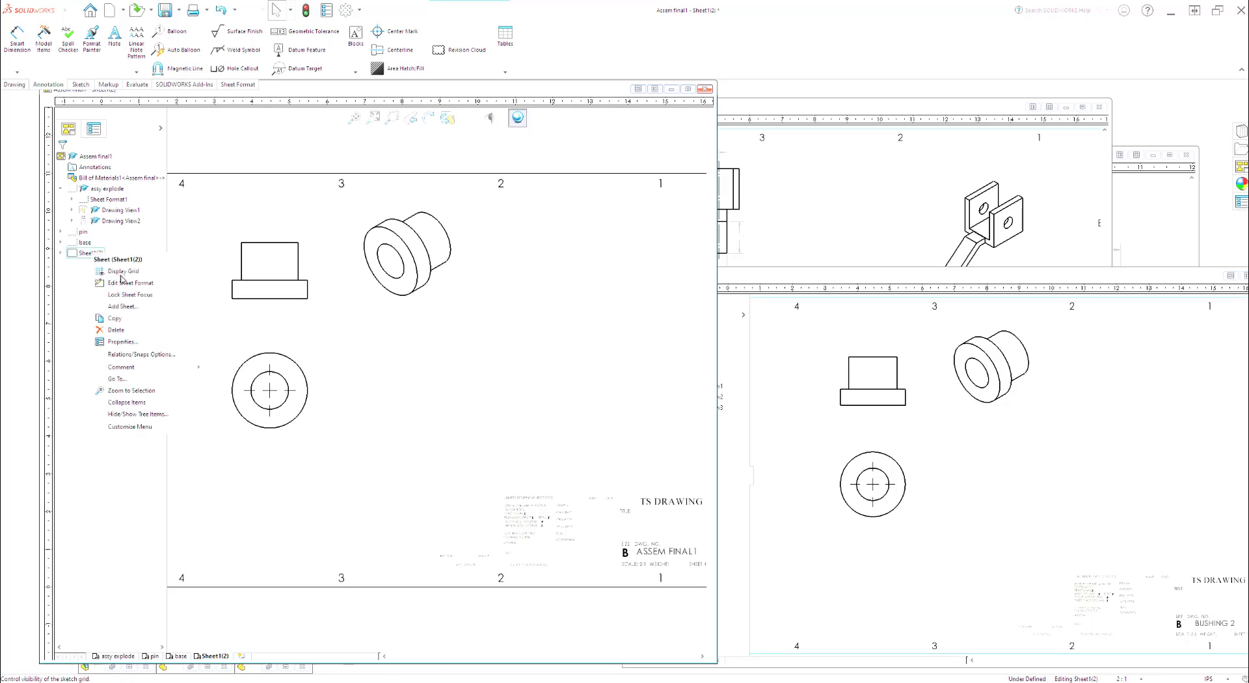
{"action": "left_click", "coordinate": [124, 342]}
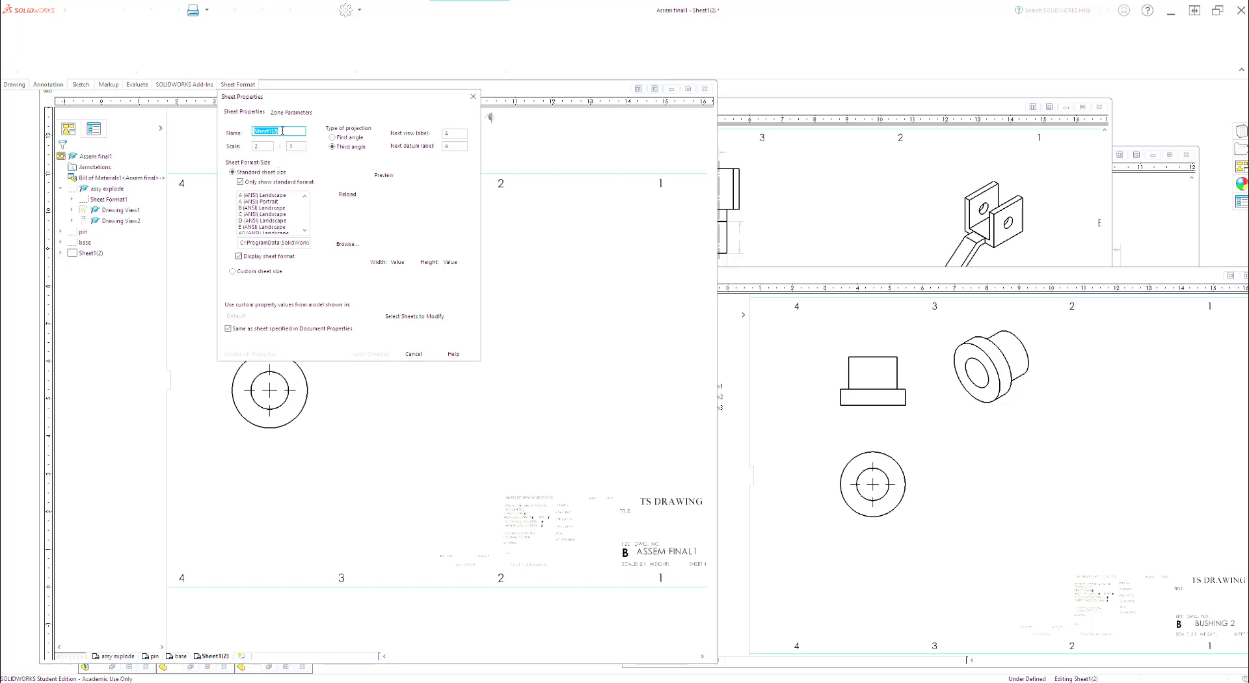
{"action": "type", "text": "bushing"}
{"action": "key", "text": "Return"}
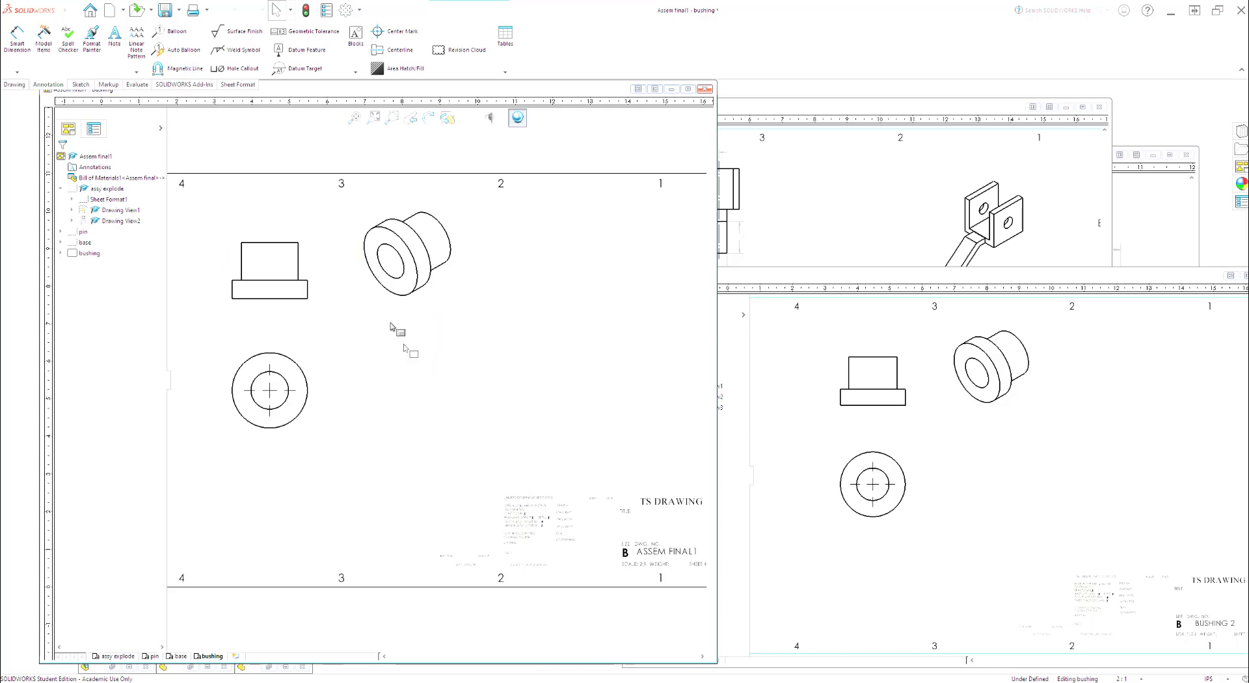
Step: Save the drawing under the new name Assem final2 together with all its modified component documents
{"action": "left_click", "coordinate": [182, 11]}
{"action": "left_click", "coordinate": [184, 38]}
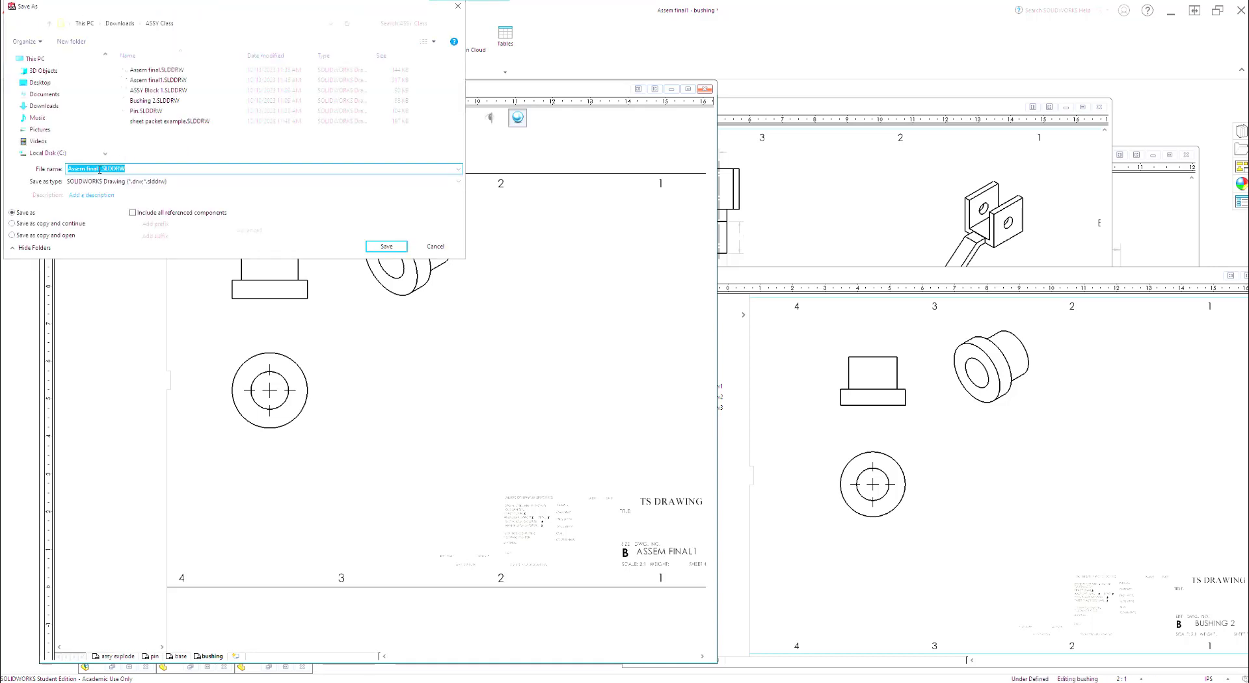
{"action": "left_click", "coordinate": [99, 168]}
{"action": "left_click", "coordinate": [390, 249]}
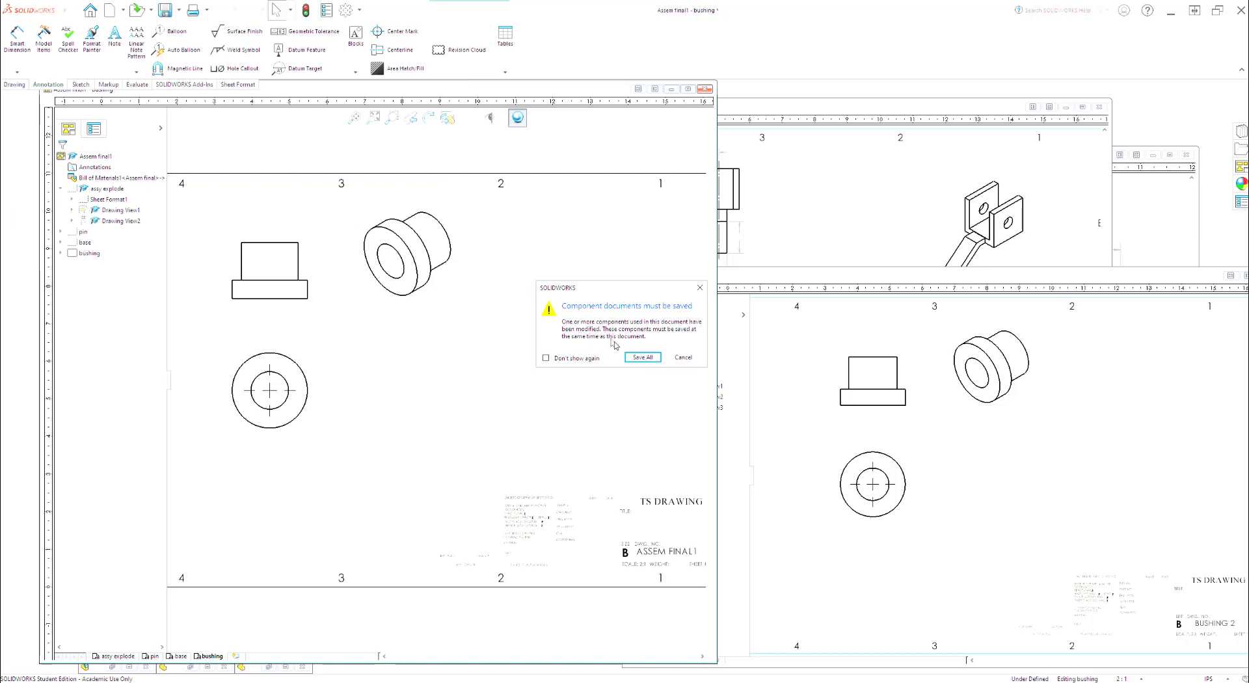
{"action": "left_click", "coordinate": [642, 357]}
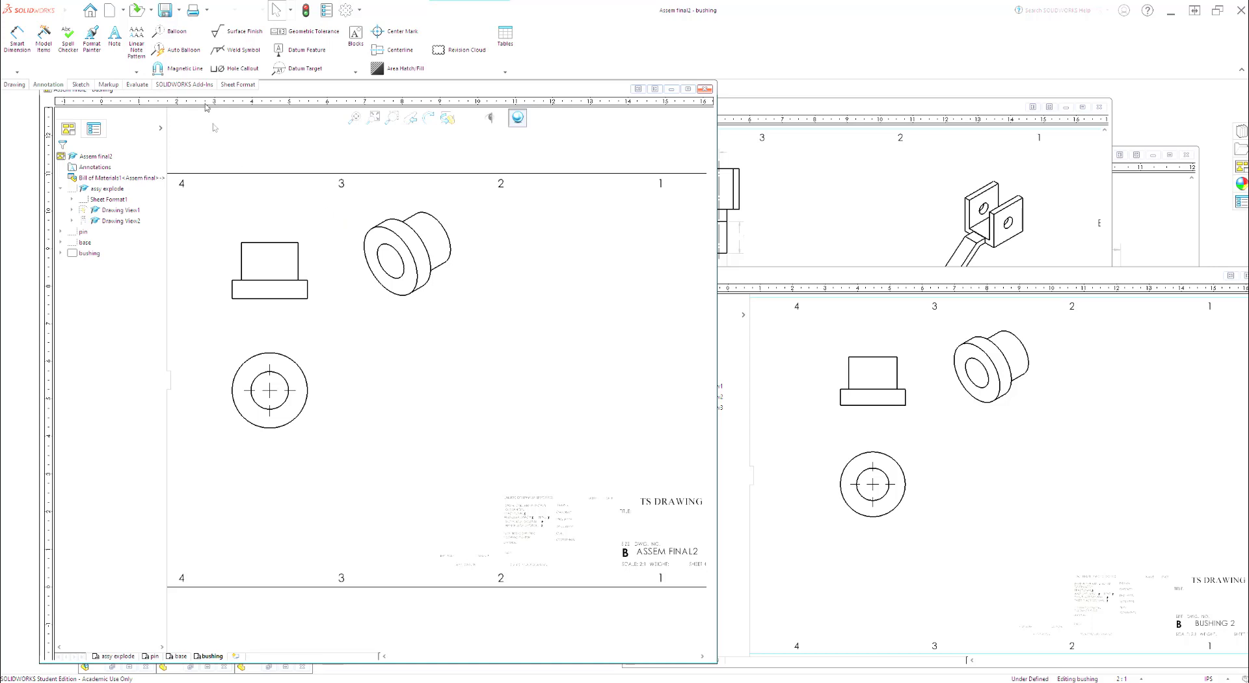
Step: Export the assy explode, pin, base and bushing sheets to the PDF file Assem final2.pdf
{"action": "left_click", "coordinate": [180, 10]}
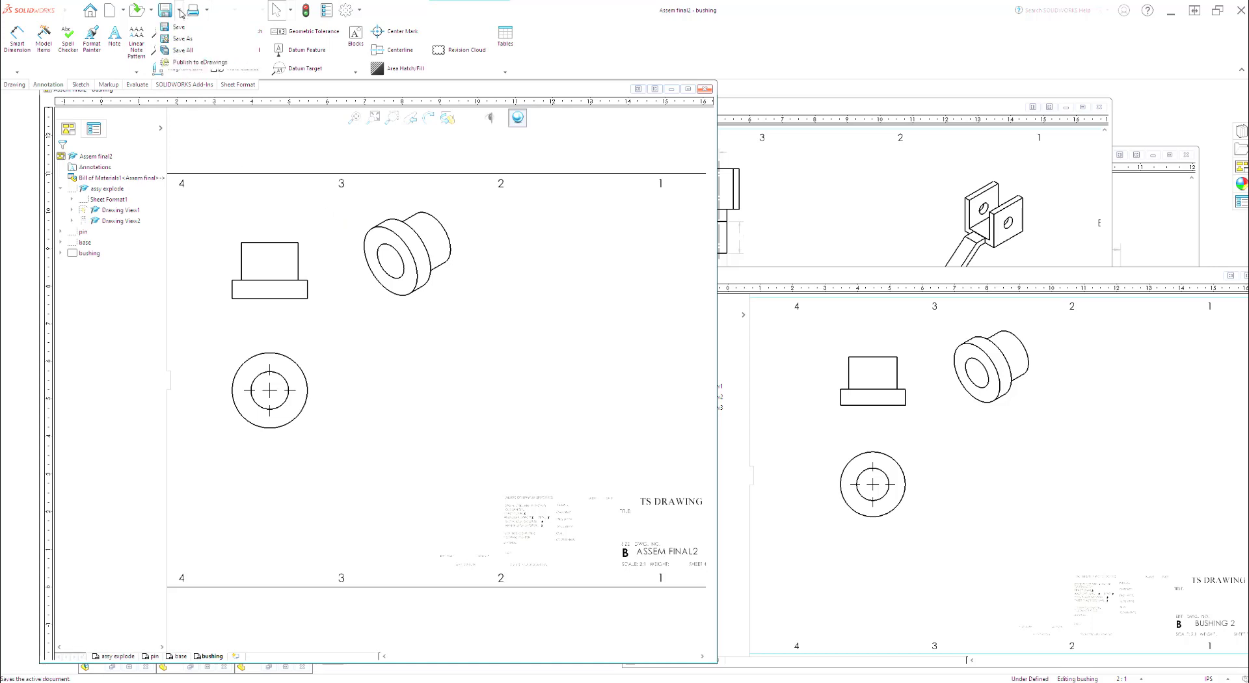
{"action": "left_click", "coordinate": [187, 41]}
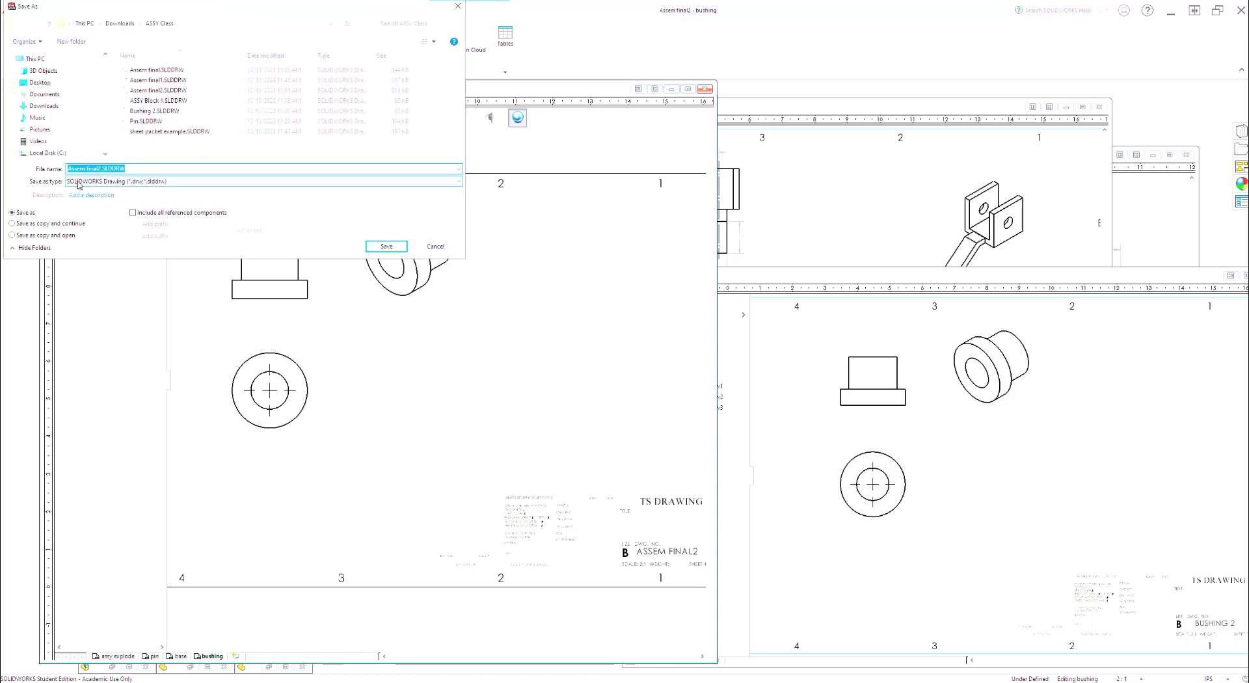
{"action": "left_click", "coordinate": [189, 185]}
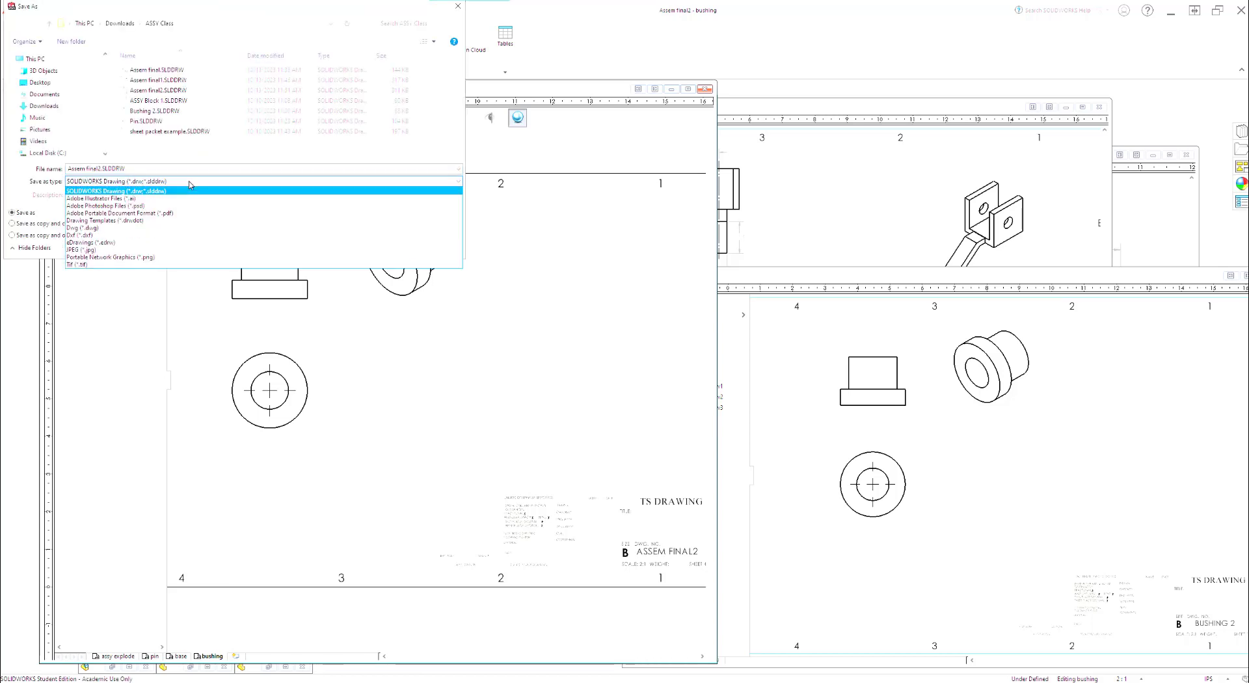
{"action": "left_click", "coordinate": [130, 213]}
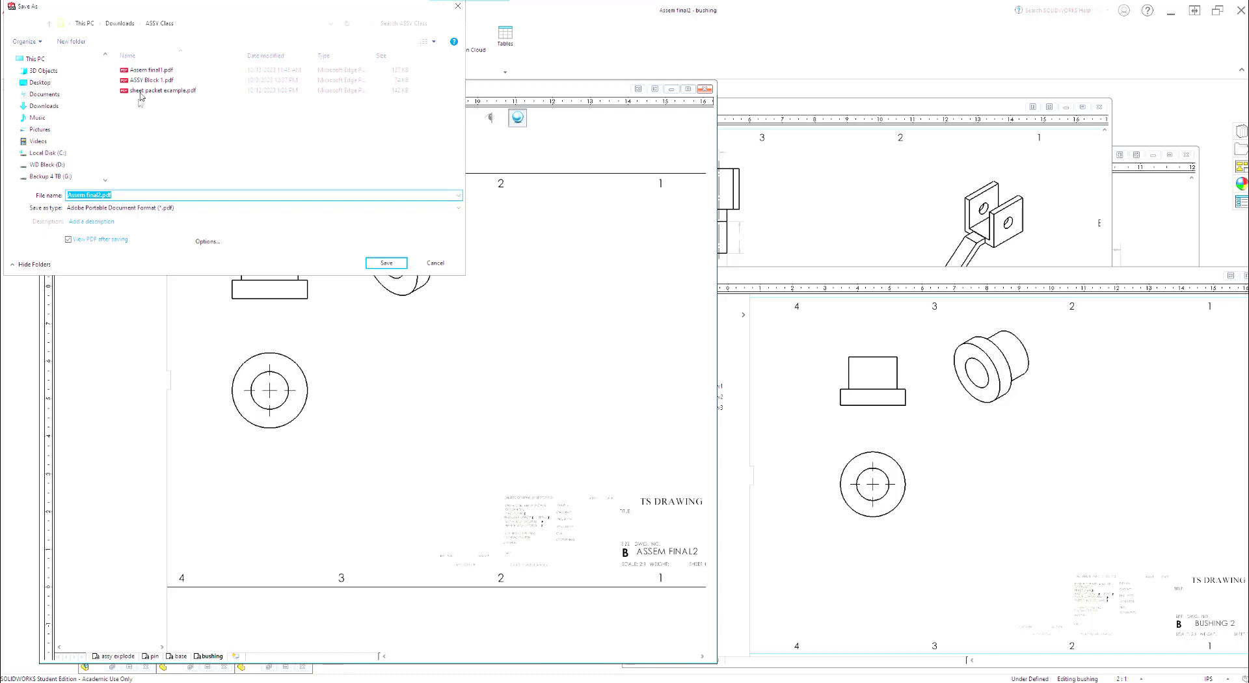
{"action": "left_click", "coordinate": [389, 264]}
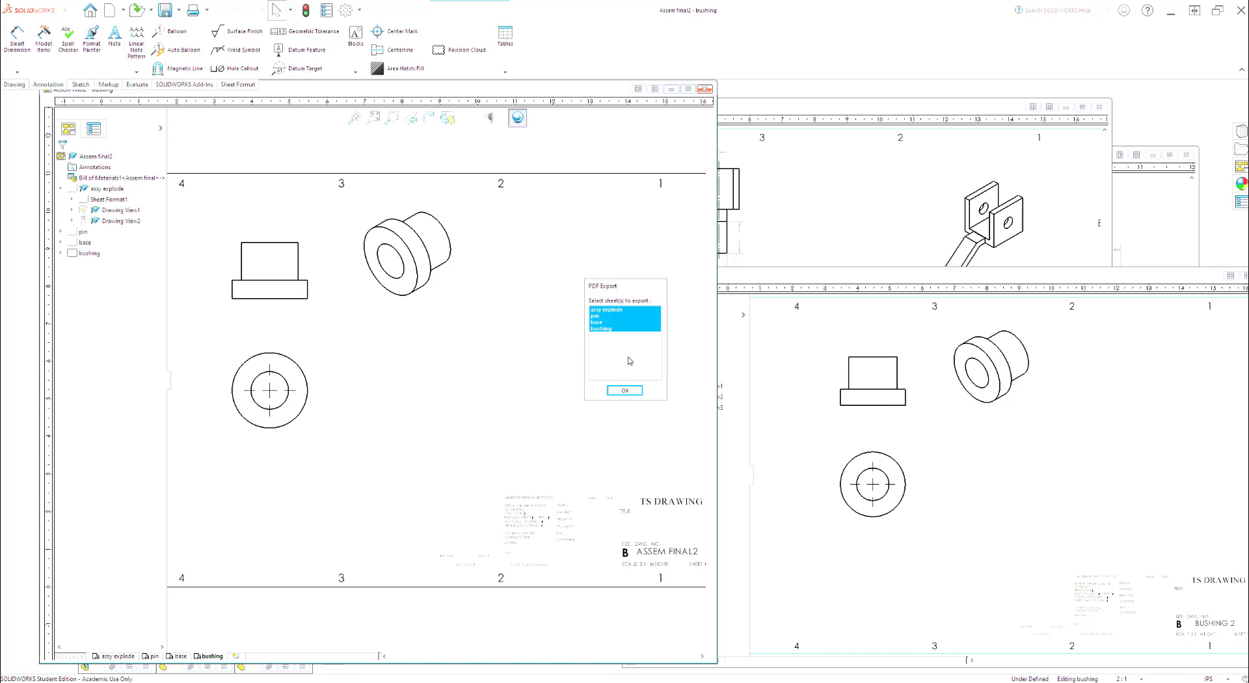
{"action": "left_click", "coordinate": [625, 391]}
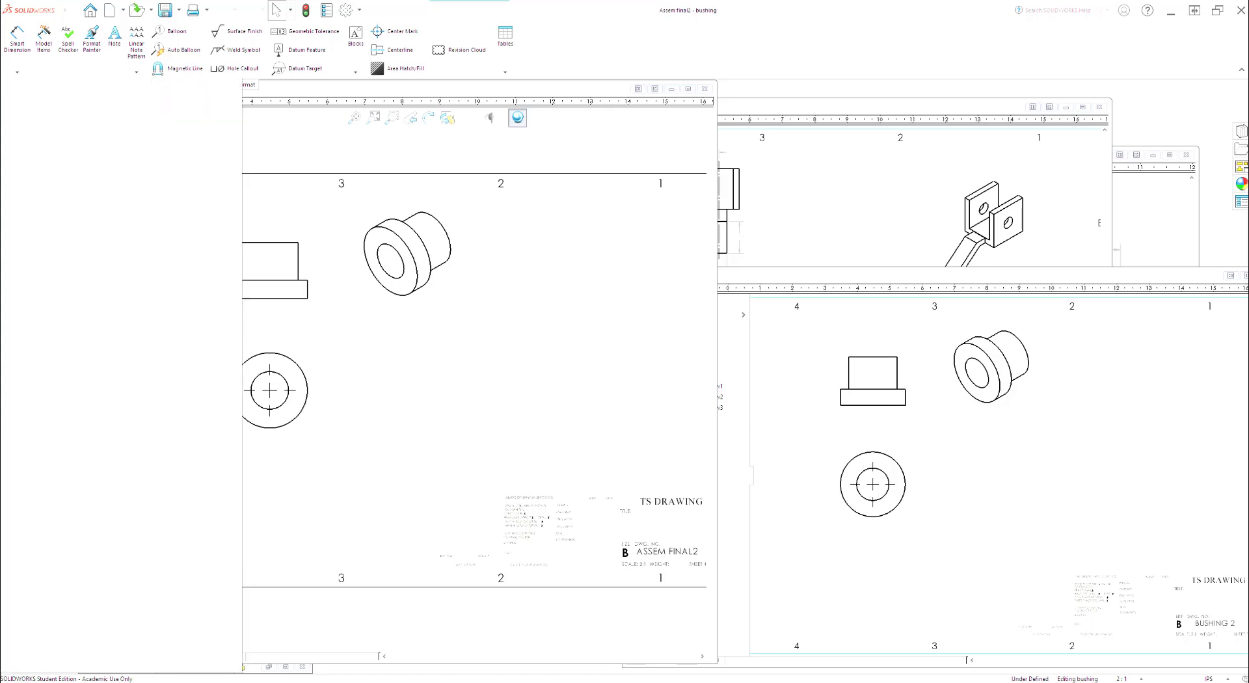
Step: Review the pages and sheet numbering of the exported Assem final2.pdf and close the PDF window
{"action": "left_click_drag", "start_coordinate": [0, 107], "coordinate": [224, 71]}
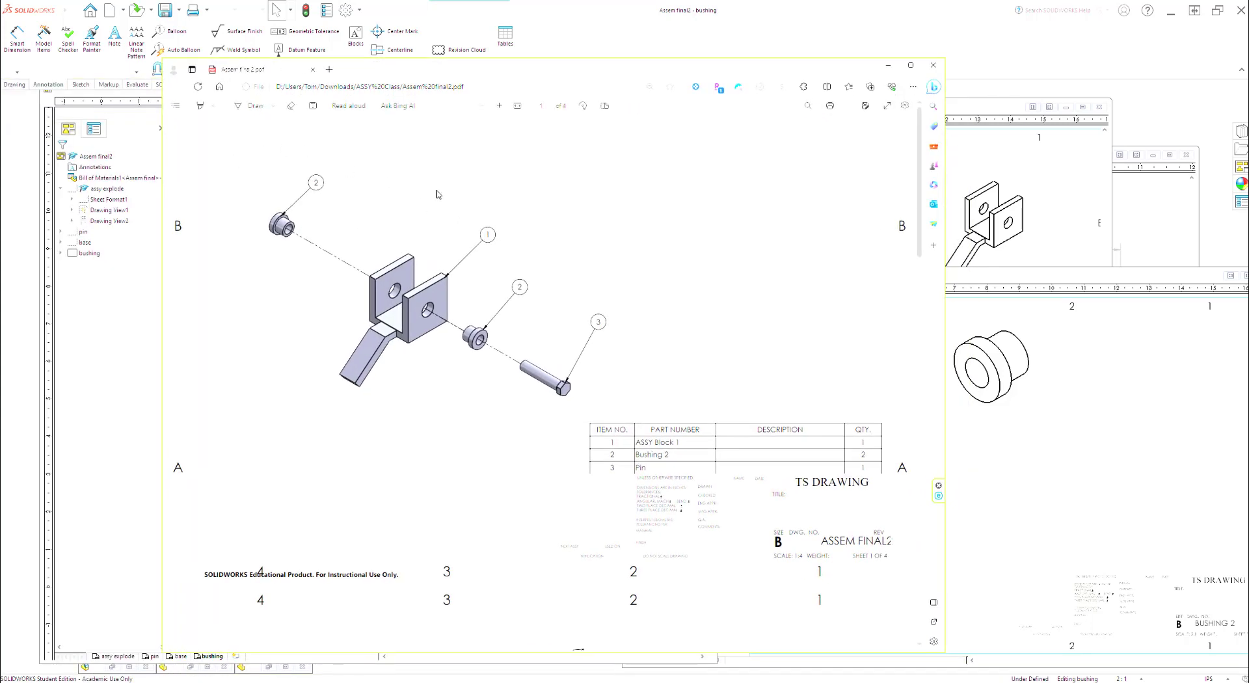
{"action": "scroll", "coordinate": [464, 212], "scroll_direction": "down", "scroll_amount": 12}
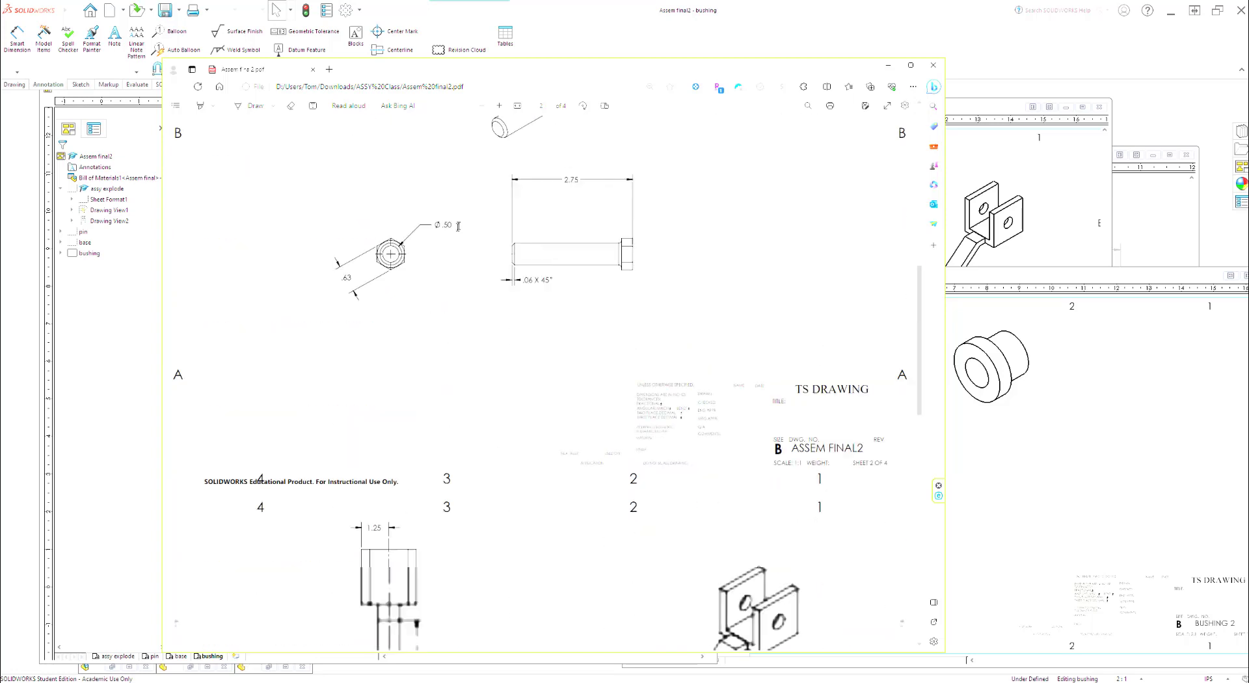
{"action": "scroll", "coordinate": [454, 235], "scroll_direction": "down", "scroll_amount": 10}
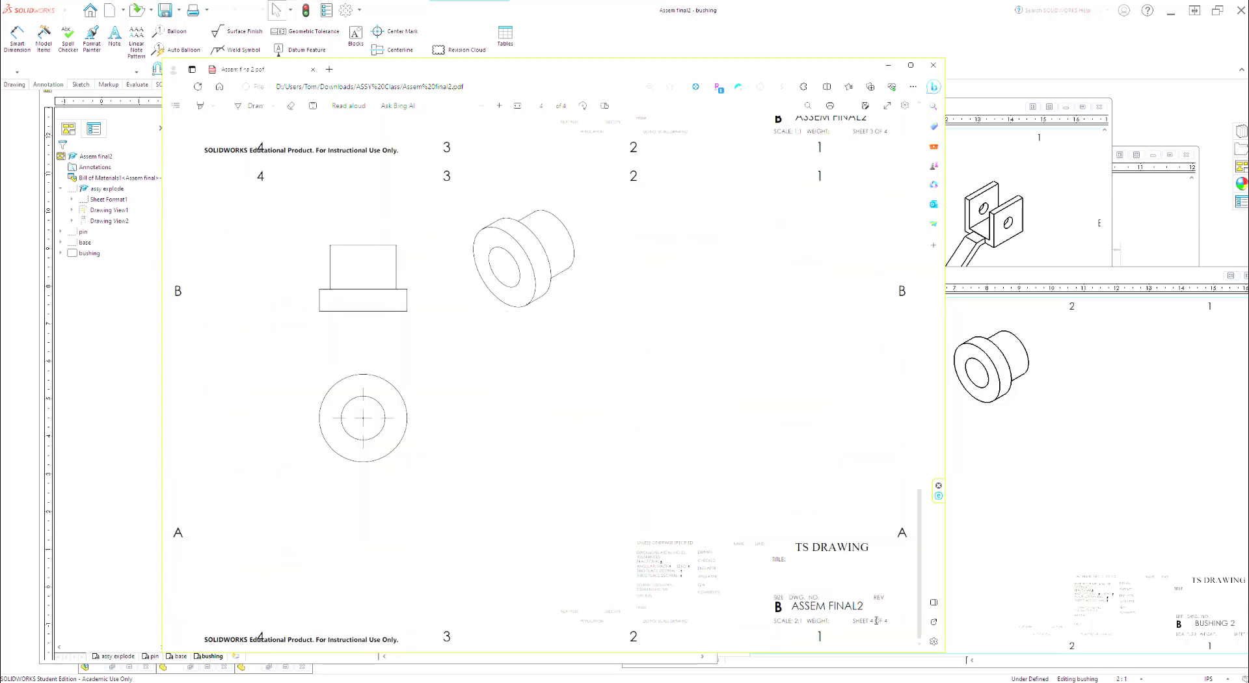
{"action": "scroll", "coordinate": [795, 518], "scroll_direction": "up", "scroll_amount": 6}
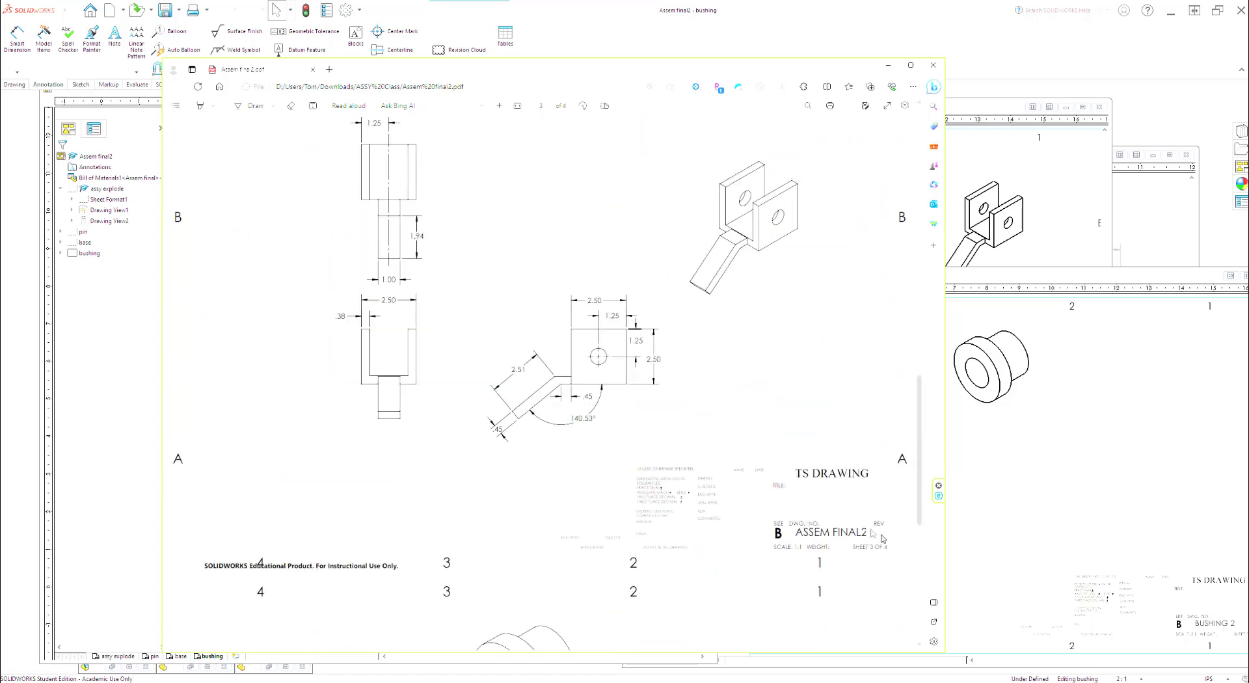
{"action": "scroll", "coordinate": [868, 552], "scroll_direction": "up", "scroll_amount": 5}
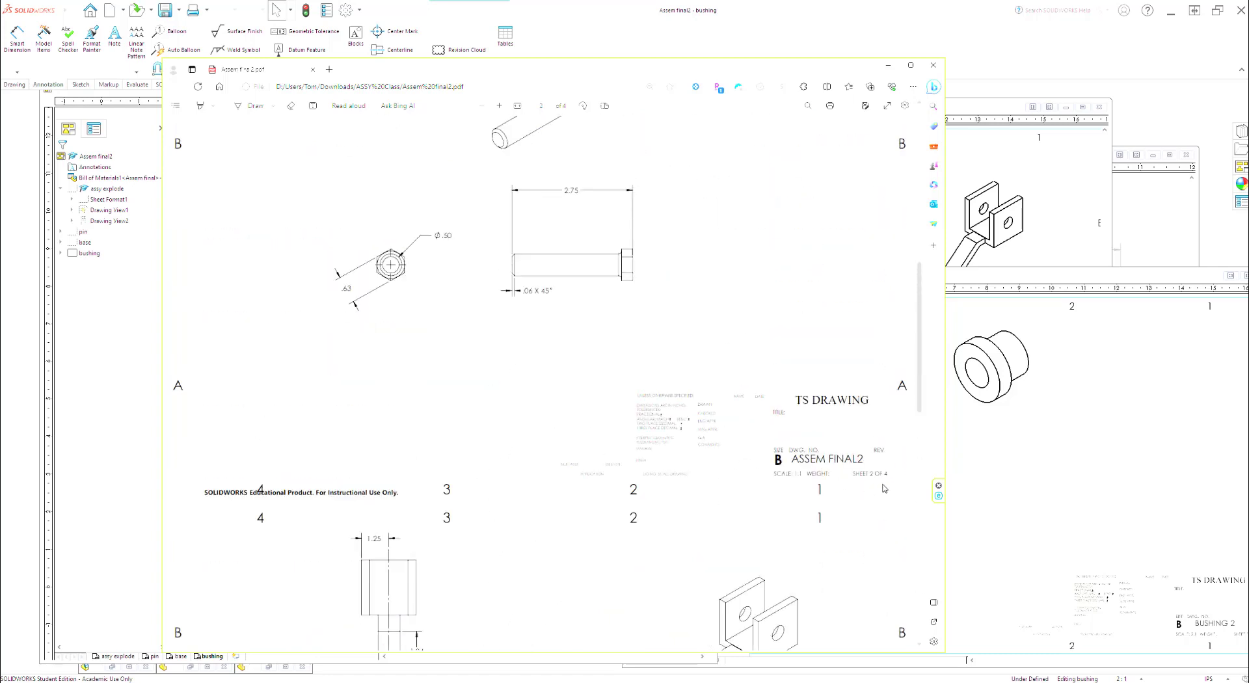
{"action": "left_click_drag", "start_coordinate": [517, 74], "coordinate": [540, 87]}
{"action": "left_click", "coordinate": [957, 79]}
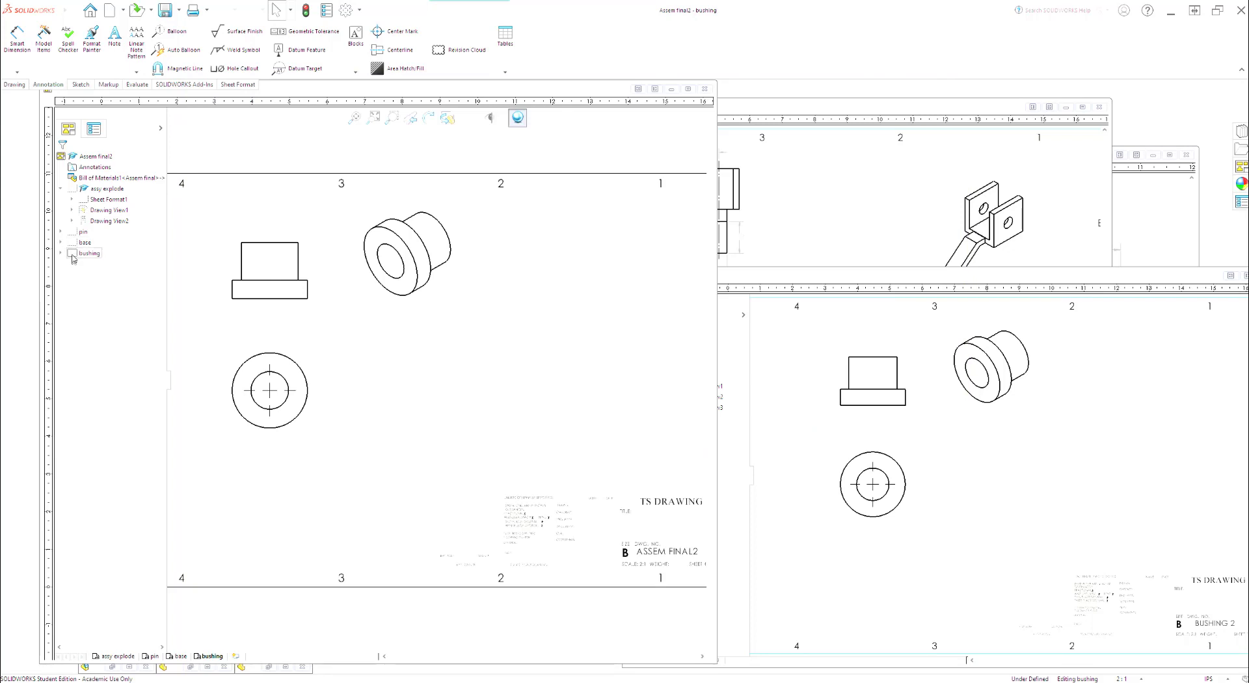
Step: Reorder the part sheets to base, bushing, pin after the assy explode sheet and save the drawing
{"action": "mouse_move", "coordinate": [72, 244]}
{"action": "left_mouse_down"}
{"action": "mouse_move", "coordinate": [72, 214]}
{"action": "mouse_move", "coordinate": [69, 233]}
{"action": "left_mouse_up"}
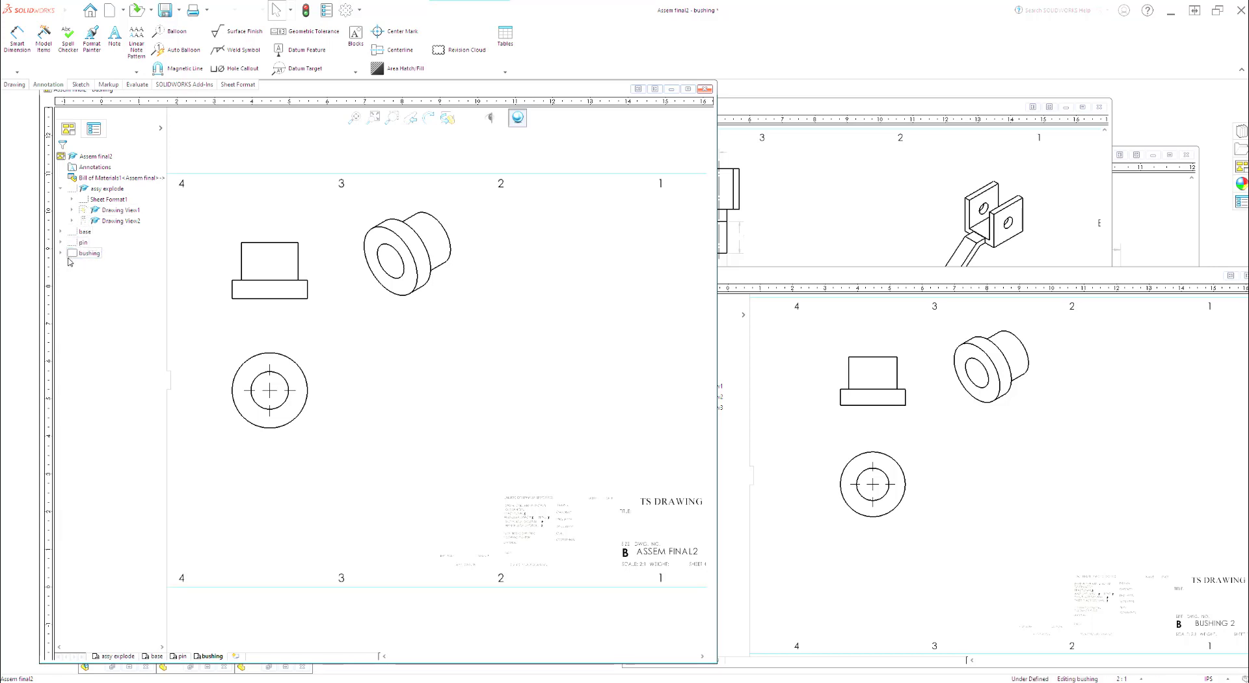
{"action": "left_click_drag", "start_coordinate": [73, 254], "coordinate": [72, 233]}
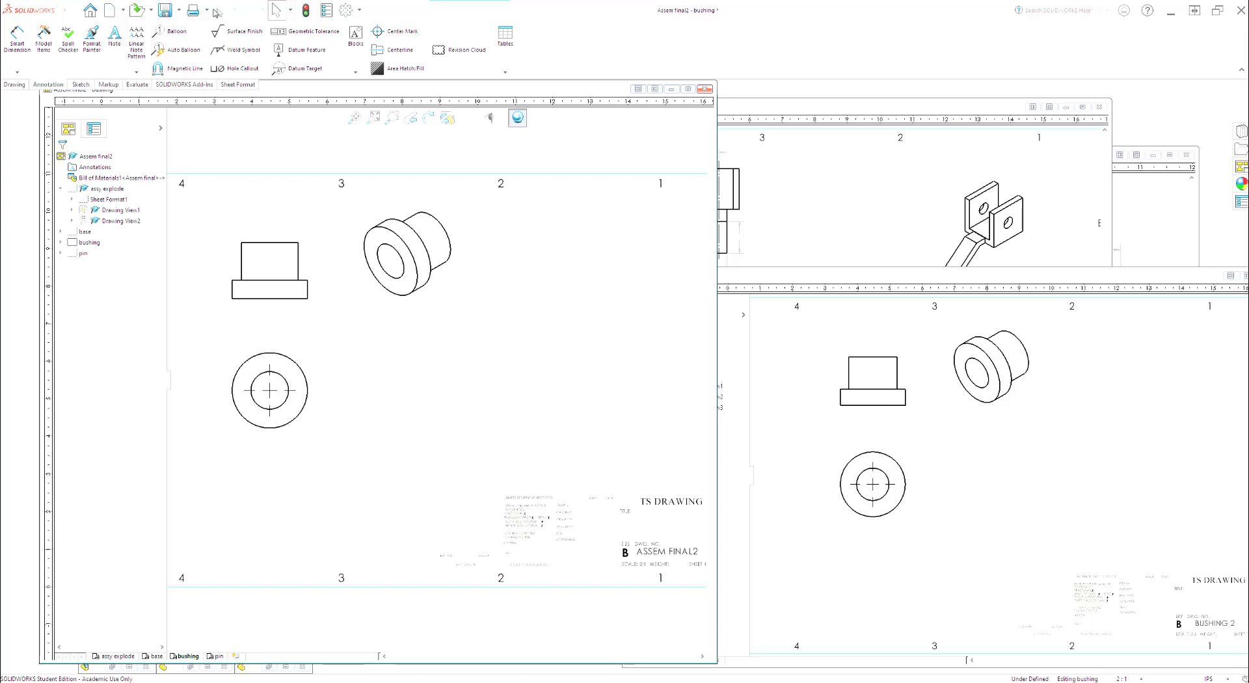
{"action": "left_click", "coordinate": [167, 8]}
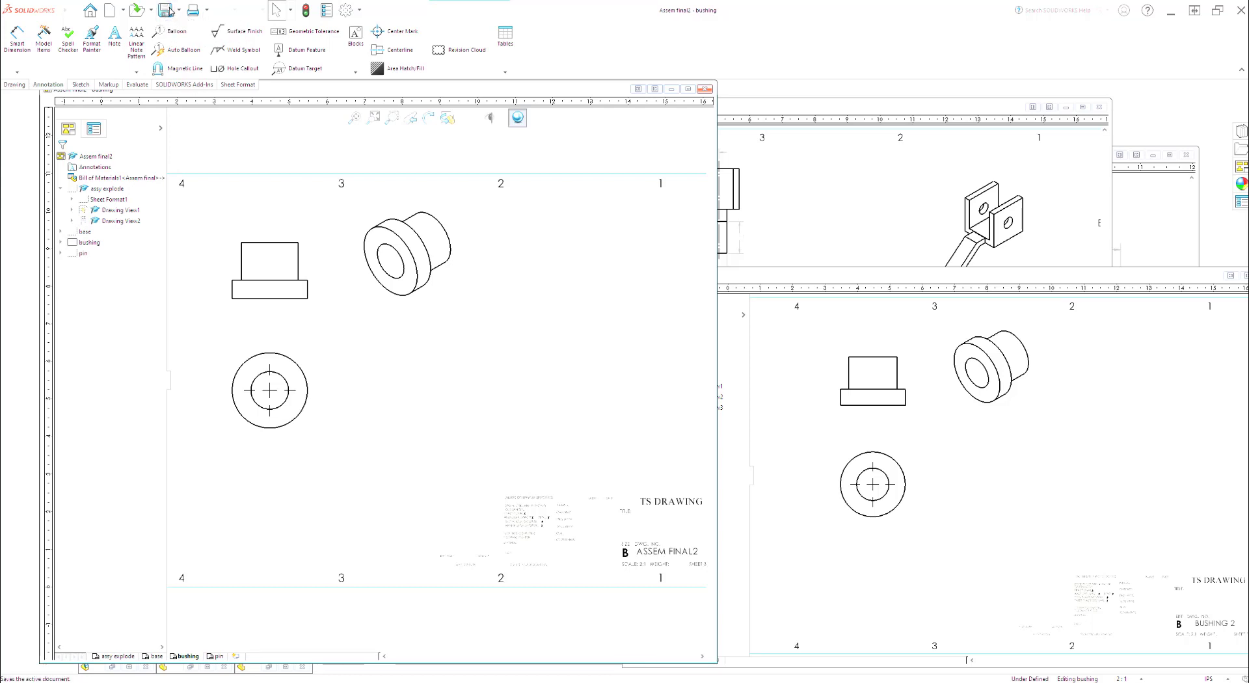
Step: Export all four reordered sheets as Assem final2.pdf, replacing the existing PDF file
{"action": "left_click", "coordinate": [179, 10]}
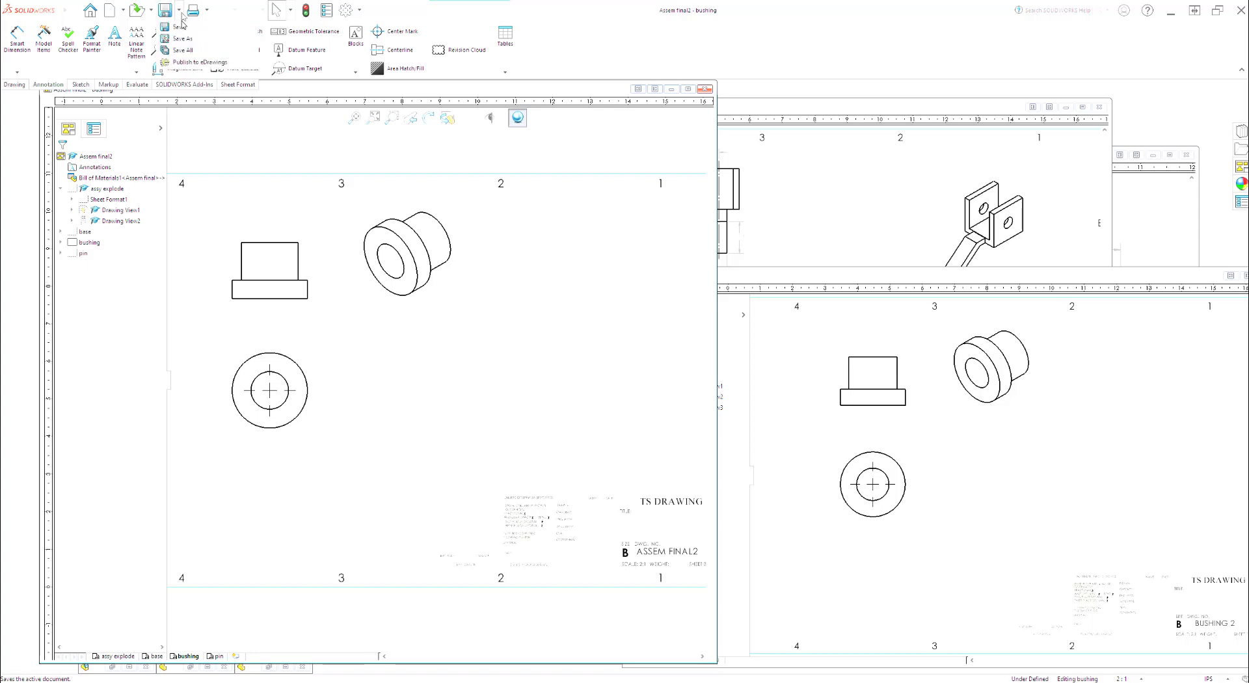
{"action": "left_click", "coordinate": [185, 40]}
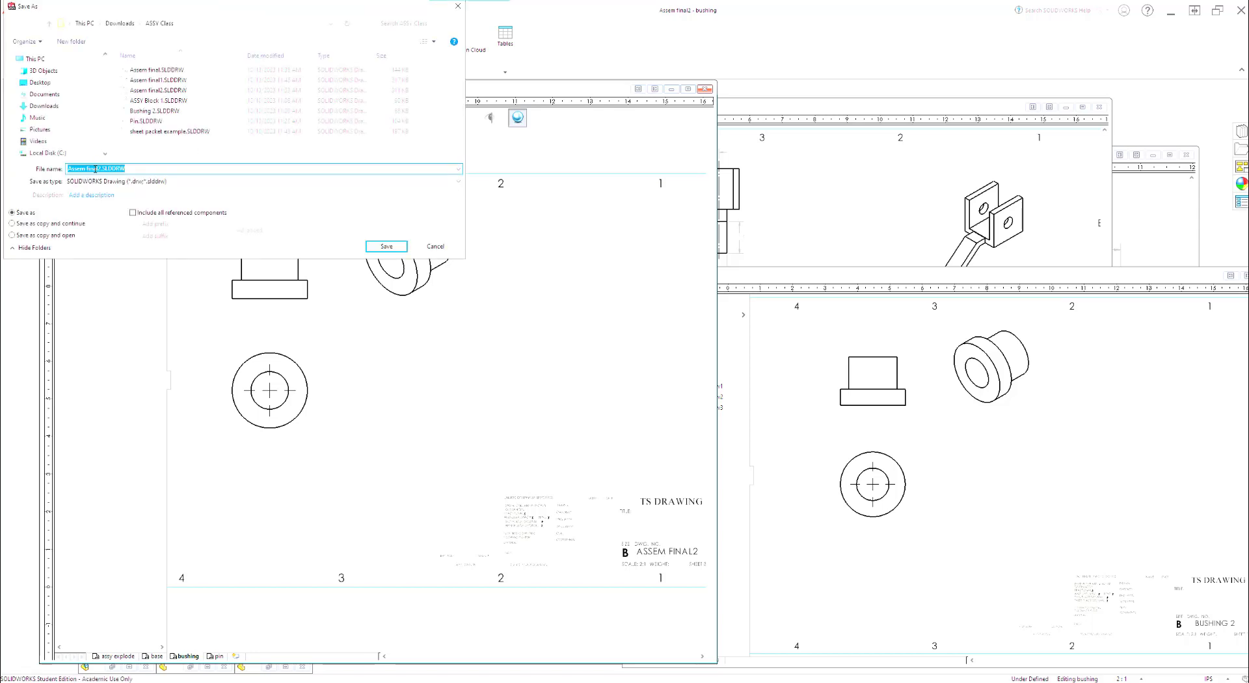
{"action": "left_click", "coordinate": [133, 181]}
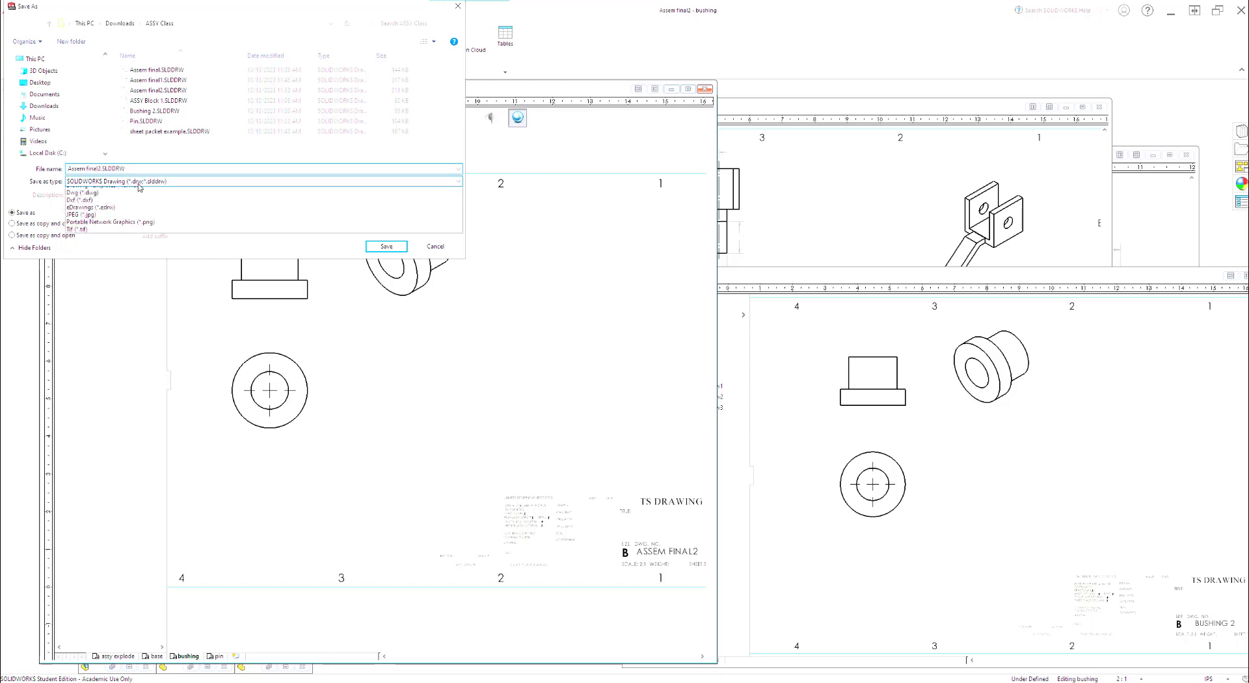
{"action": "left_click", "coordinate": [132, 217]}
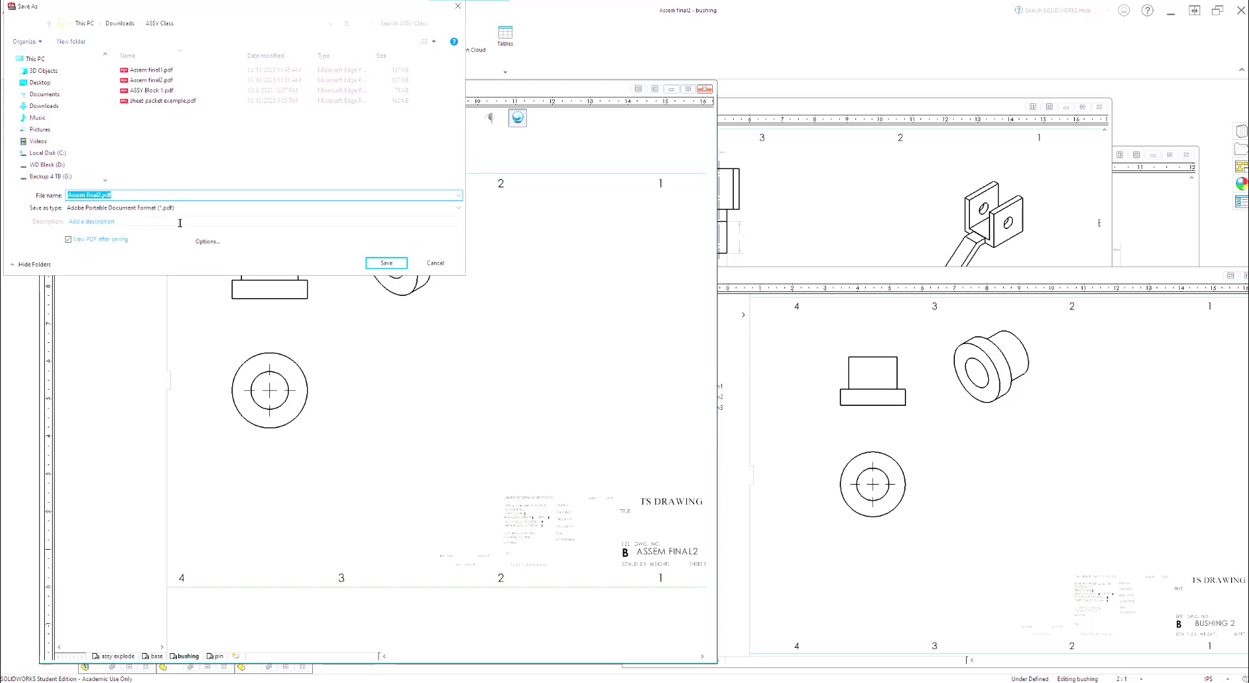
{"action": "left_click", "coordinate": [386, 263]}
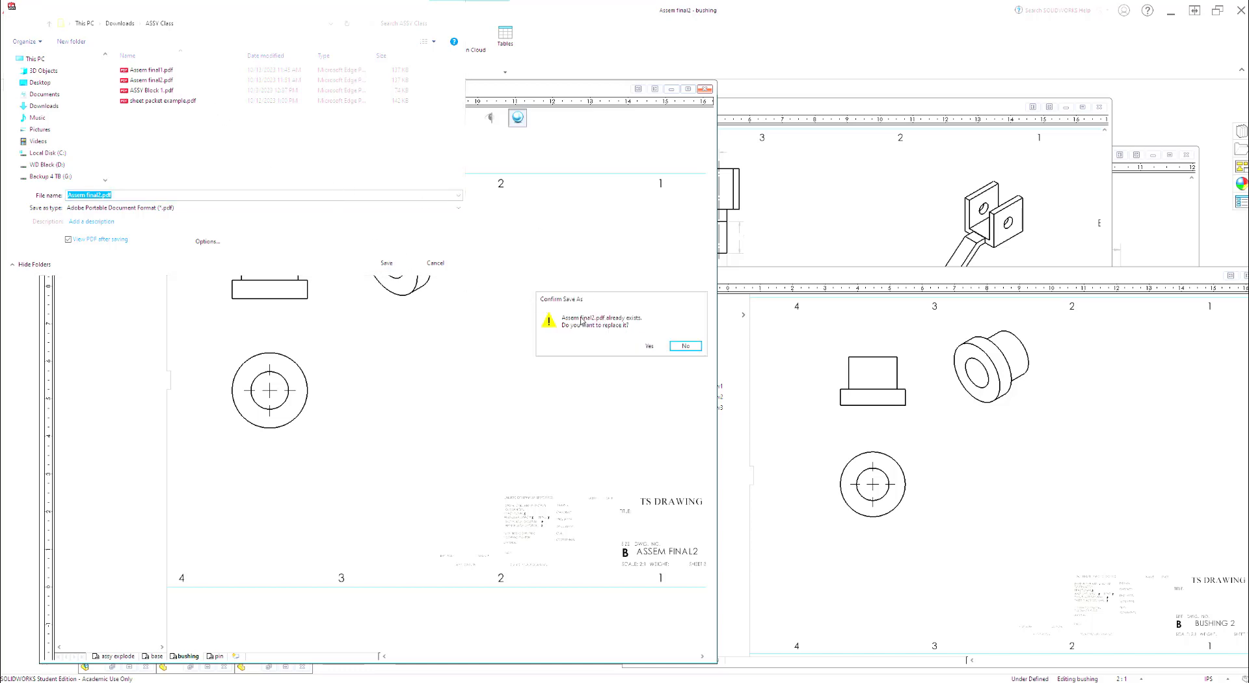
{"action": "left_click", "coordinate": [650, 350]}
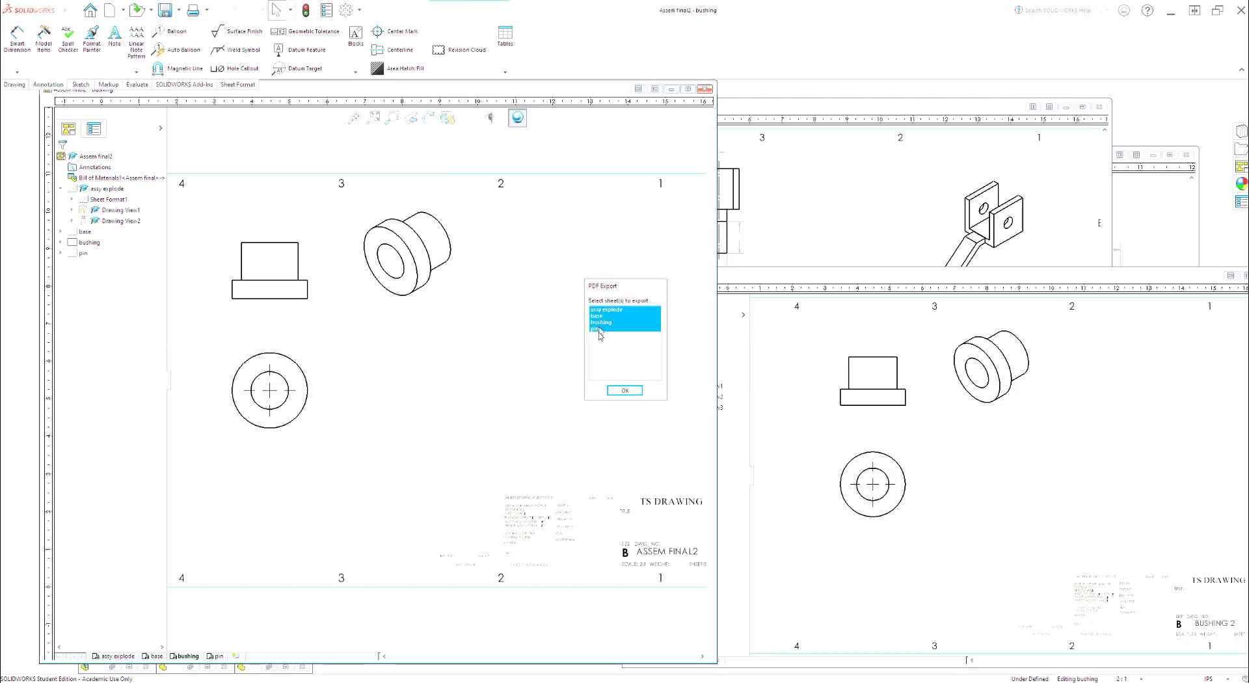
{"action": "left_click", "coordinate": [624, 391]}
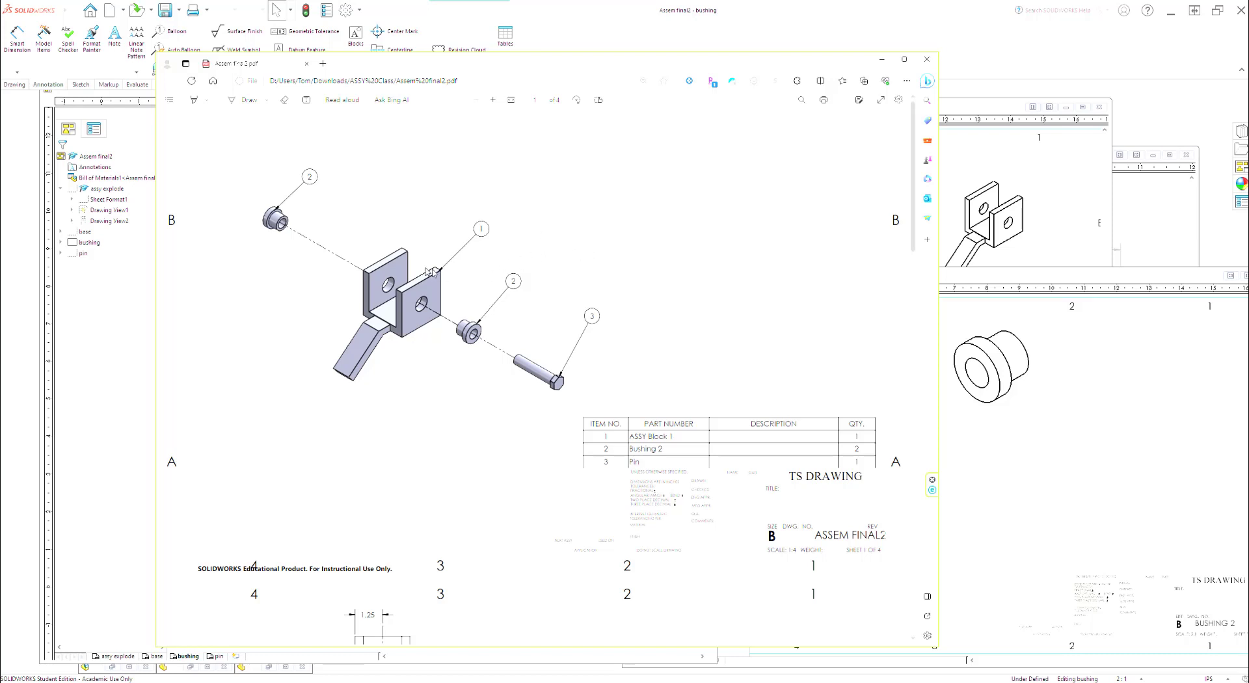
Step: Check the page order of the new Assem final2.pdf through to the pin page and return to the drawing
{"action": "scroll", "coordinate": [362, 248], "scroll_direction": "down", "scroll_amount": 8}
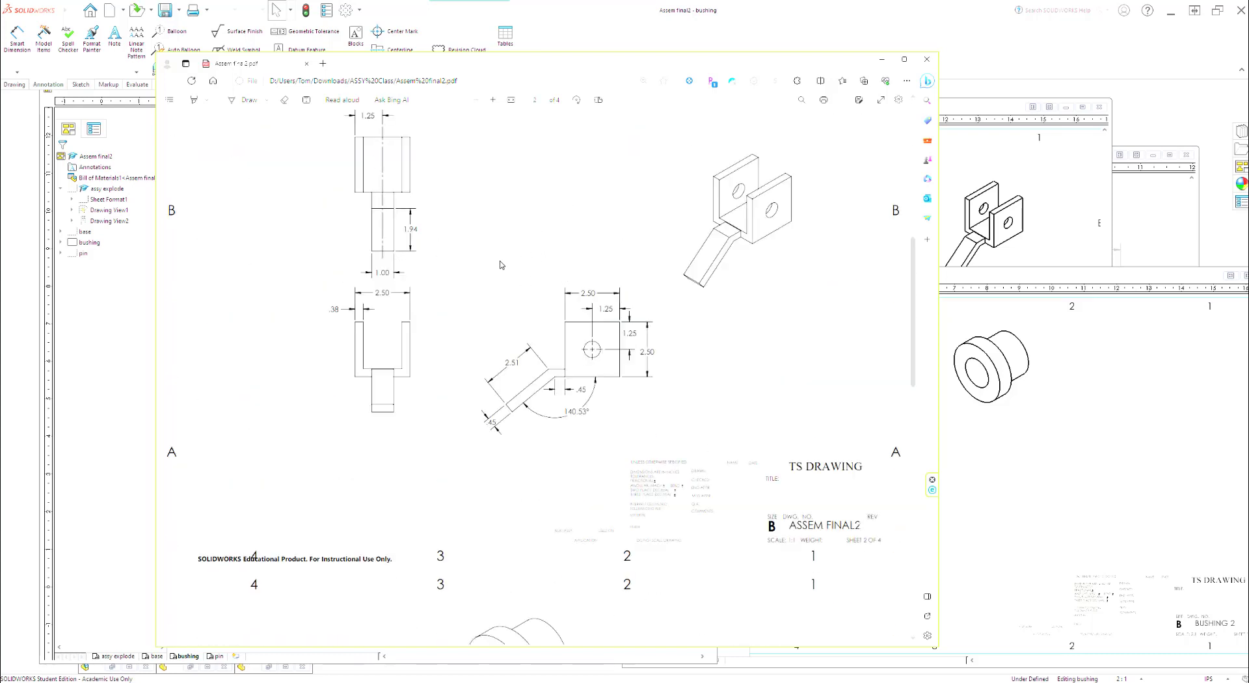
{"action": "scroll", "coordinate": [500, 268], "scroll_direction": "down", "scroll_amount": 9}
{"action": "scroll", "coordinate": [482, 300], "scroll_direction": "down", "scroll_amount": 3}
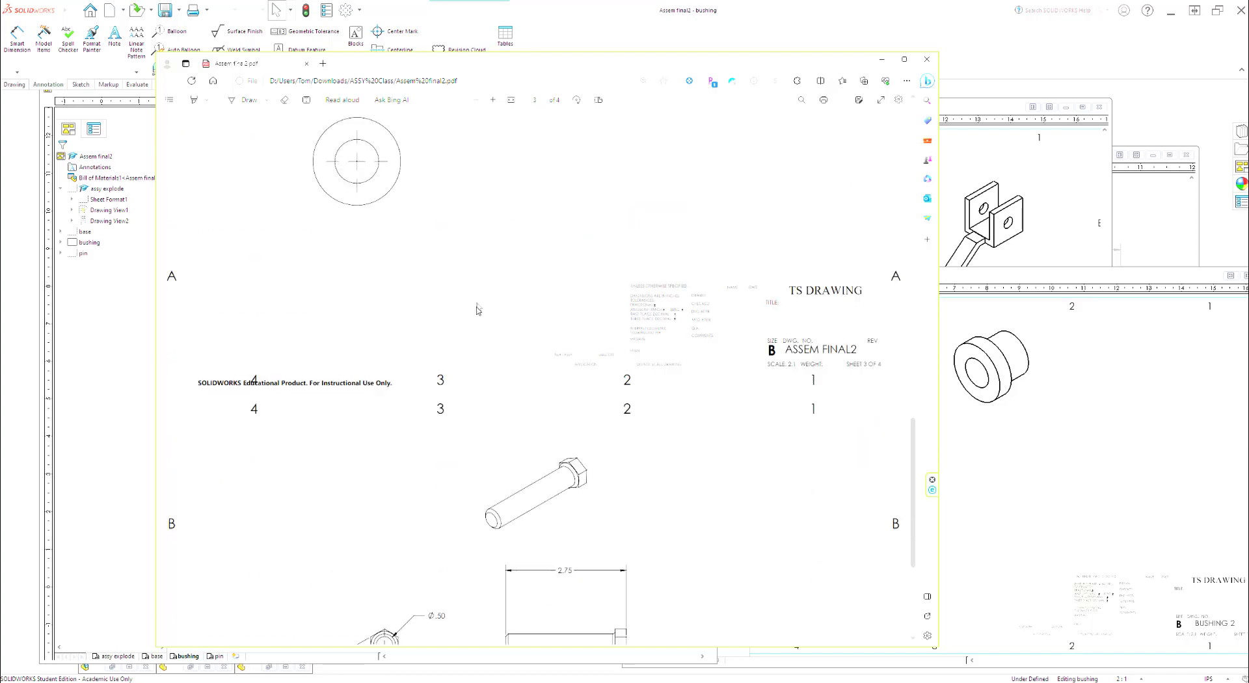
{"action": "scroll", "coordinate": [478, 319], "scroll_direction": "down", "scroll_amount": 3}
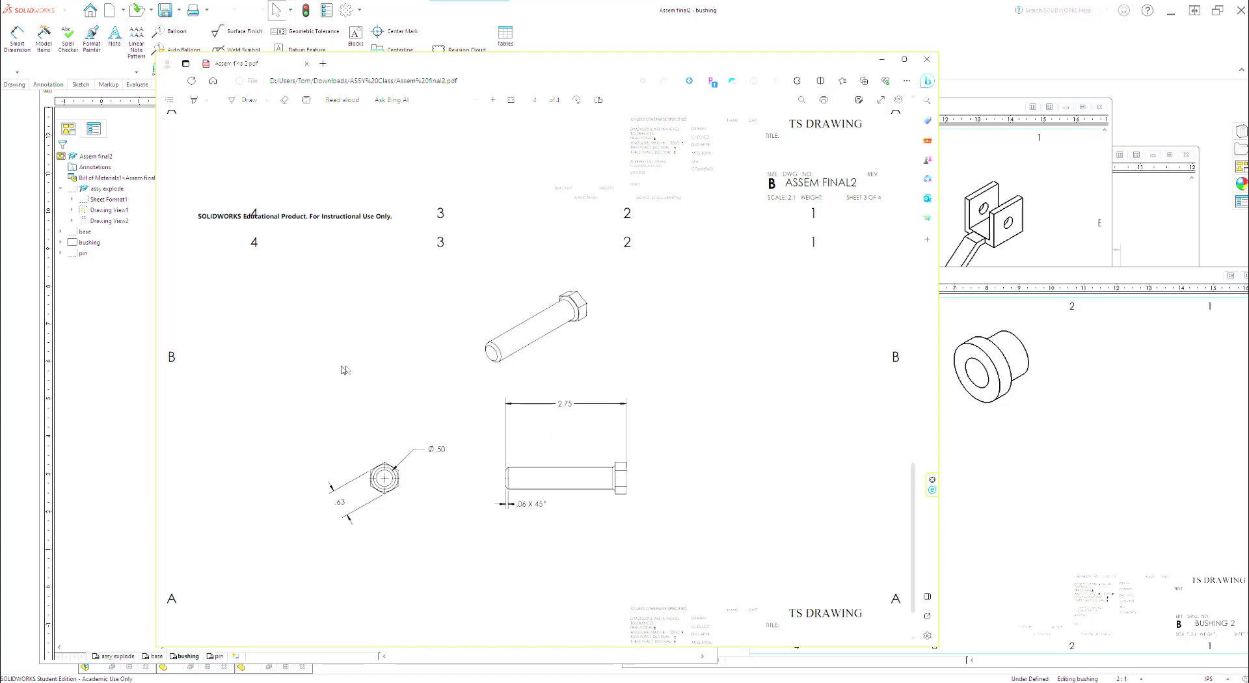
{"action": "left_click", "coordinate": [96, 317]}
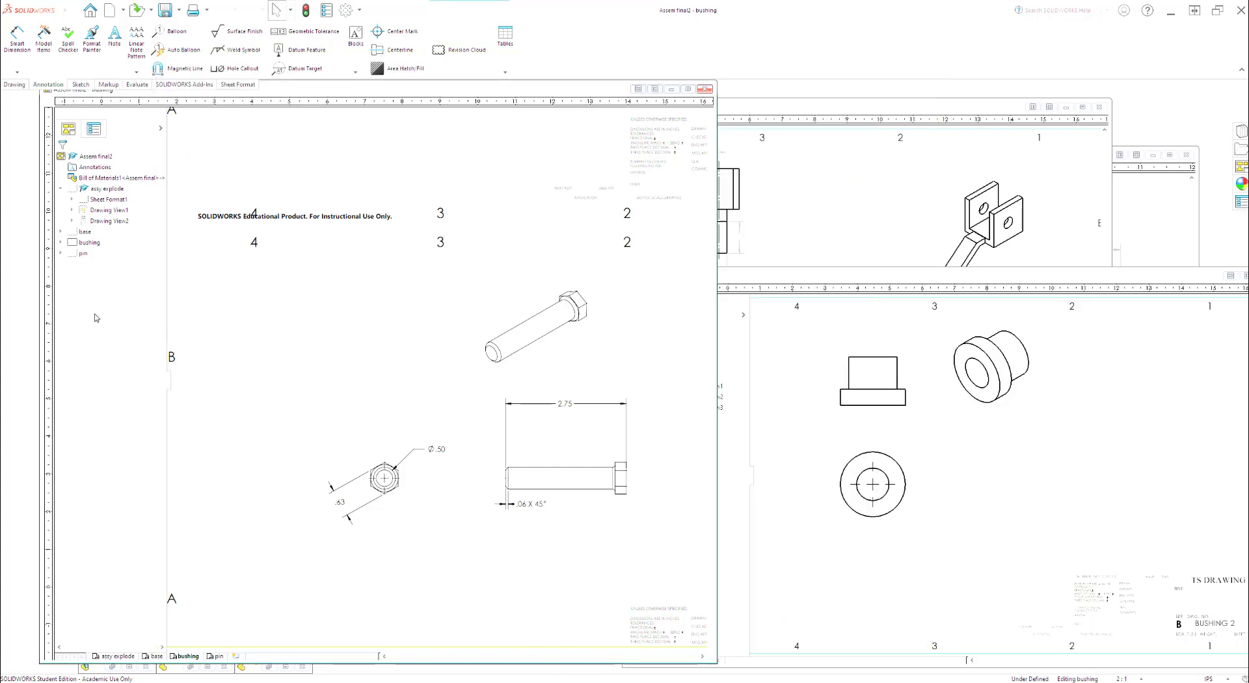